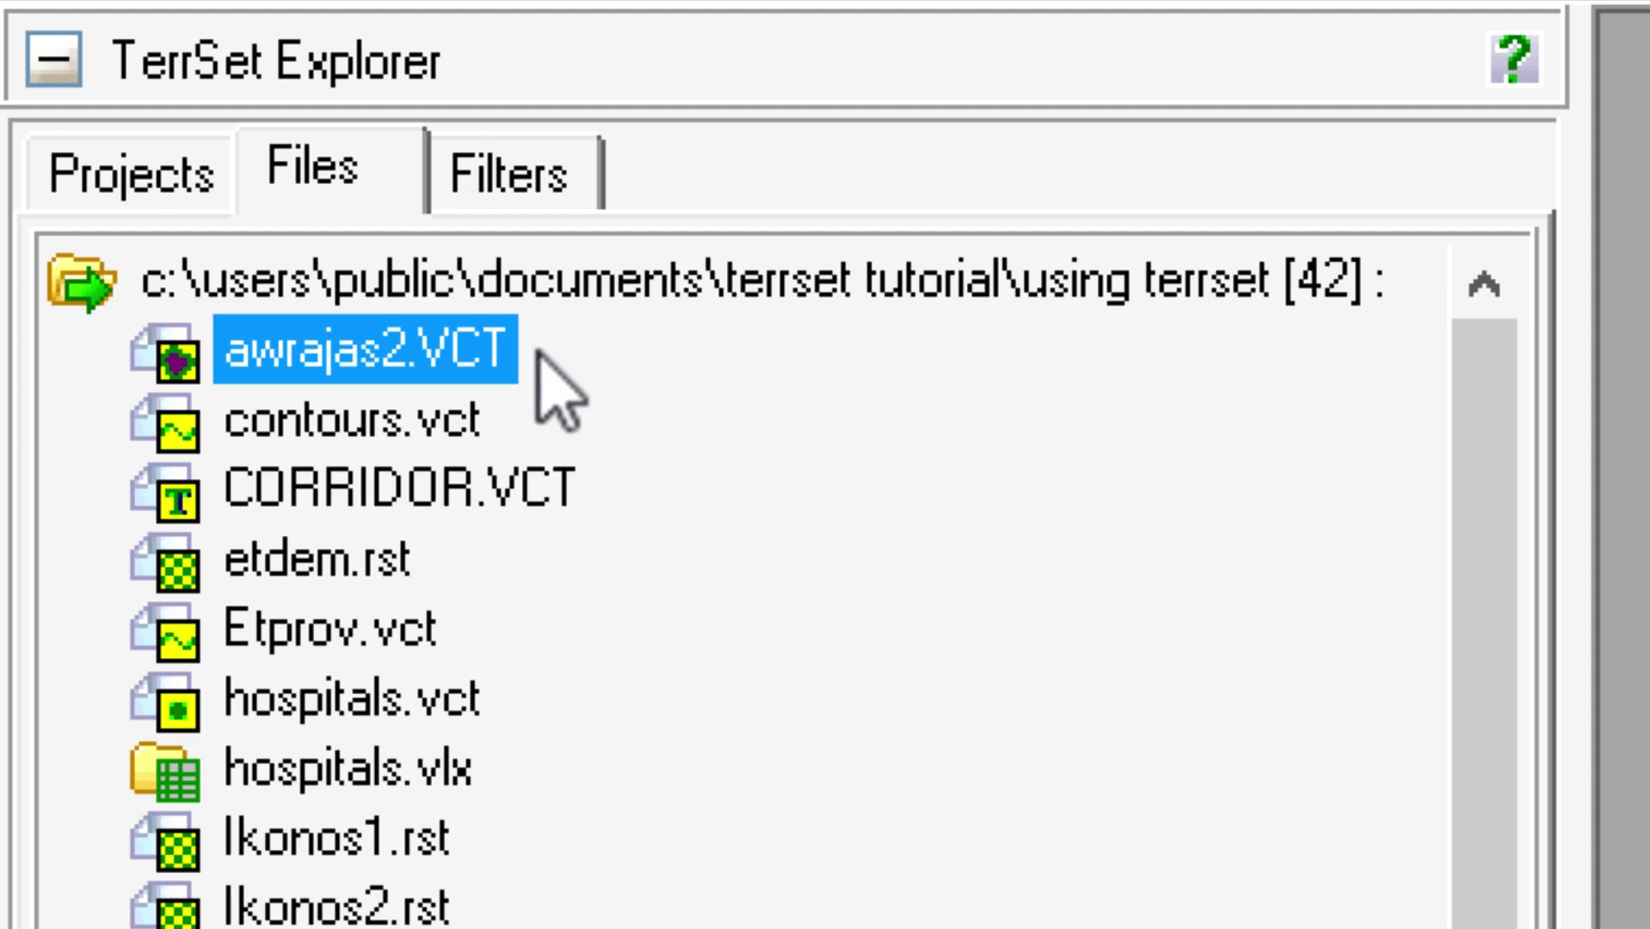
Select the raster file Ikonos1.rst and review its metadata.
left_click(398, 839)
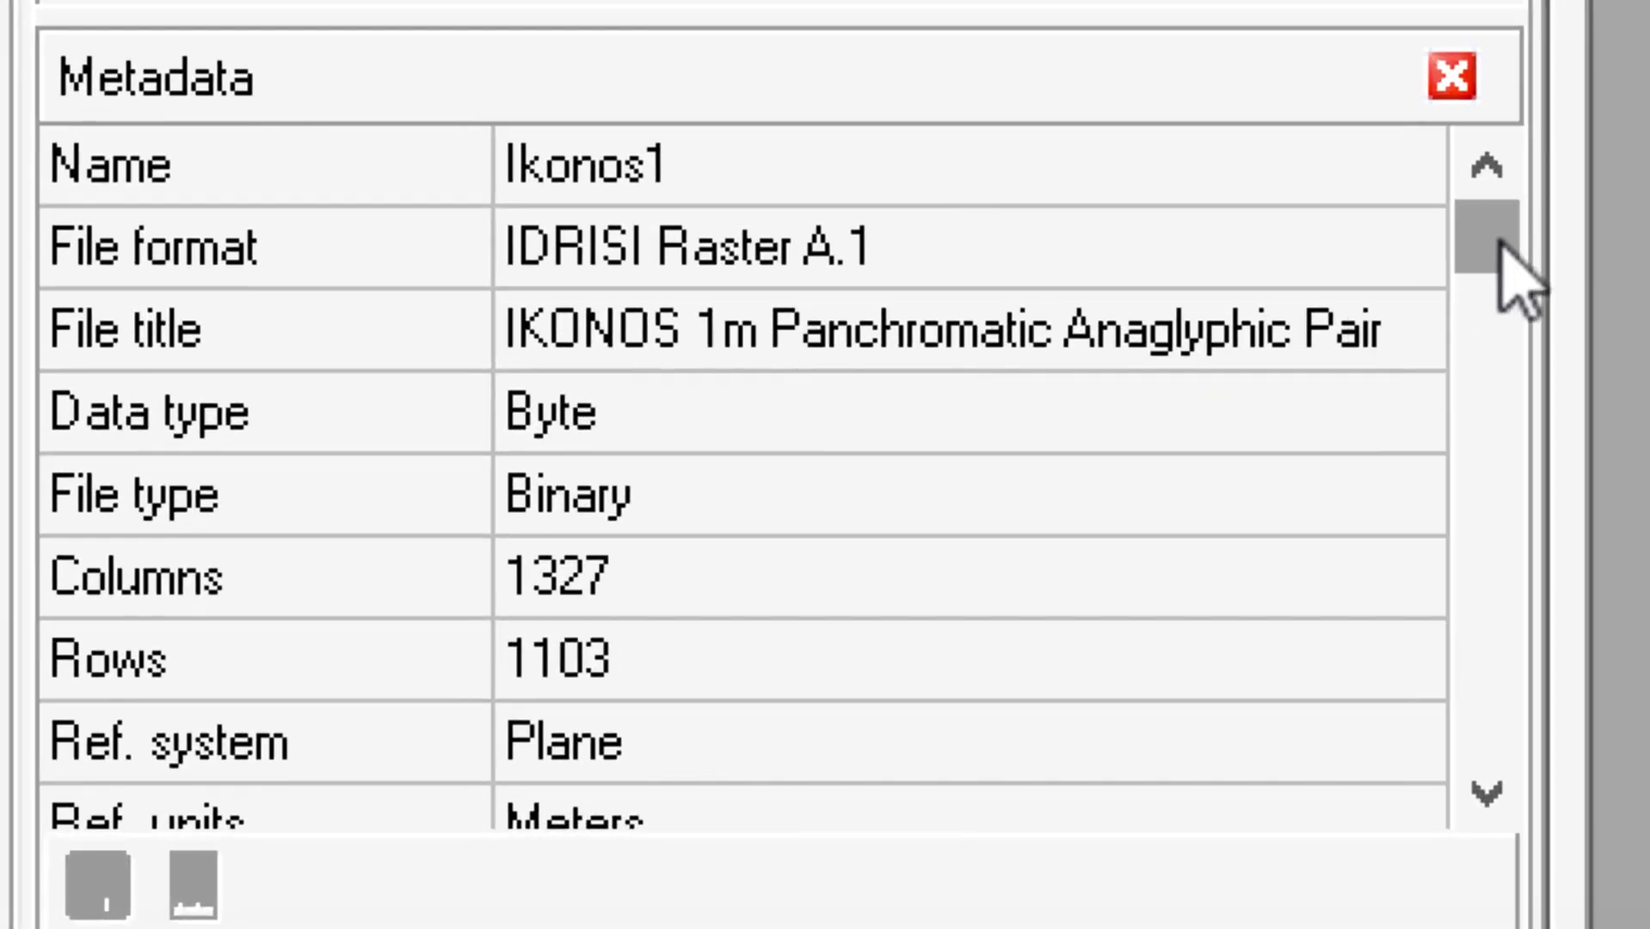
left_click_drag(1499, 242, 1531, 226)
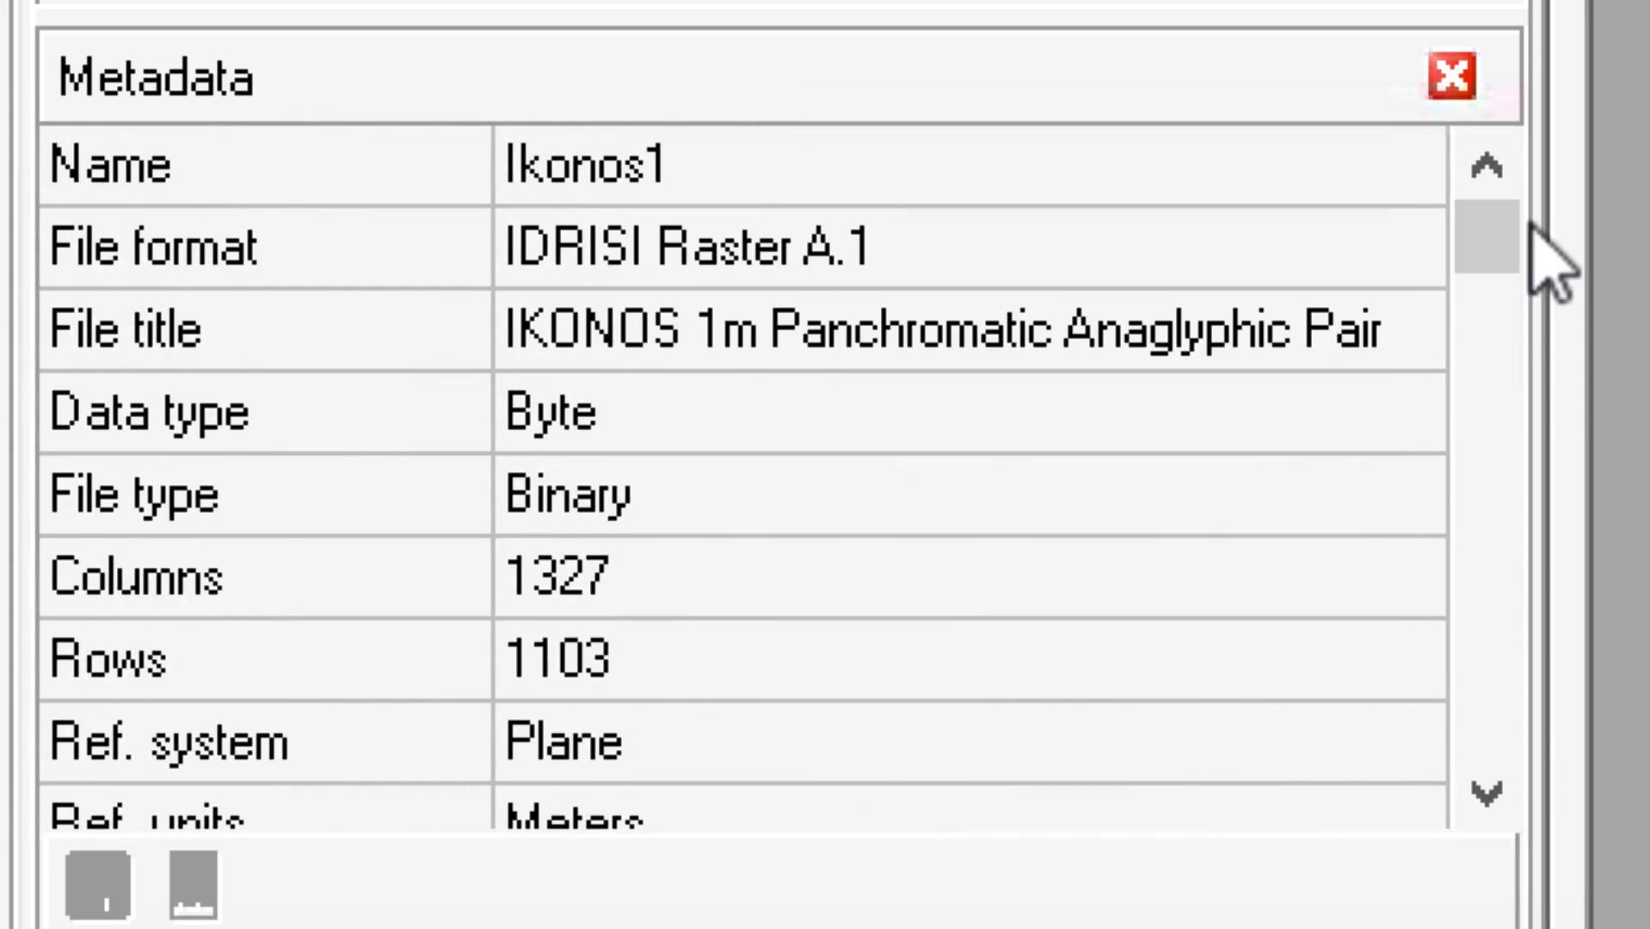
mouse_move(1485, 222)
left_mouse_down()
mouse_move(1473, 489)
mouse_move(1507, 252)
mouse_move(1492, 228)
left_mouse_up()
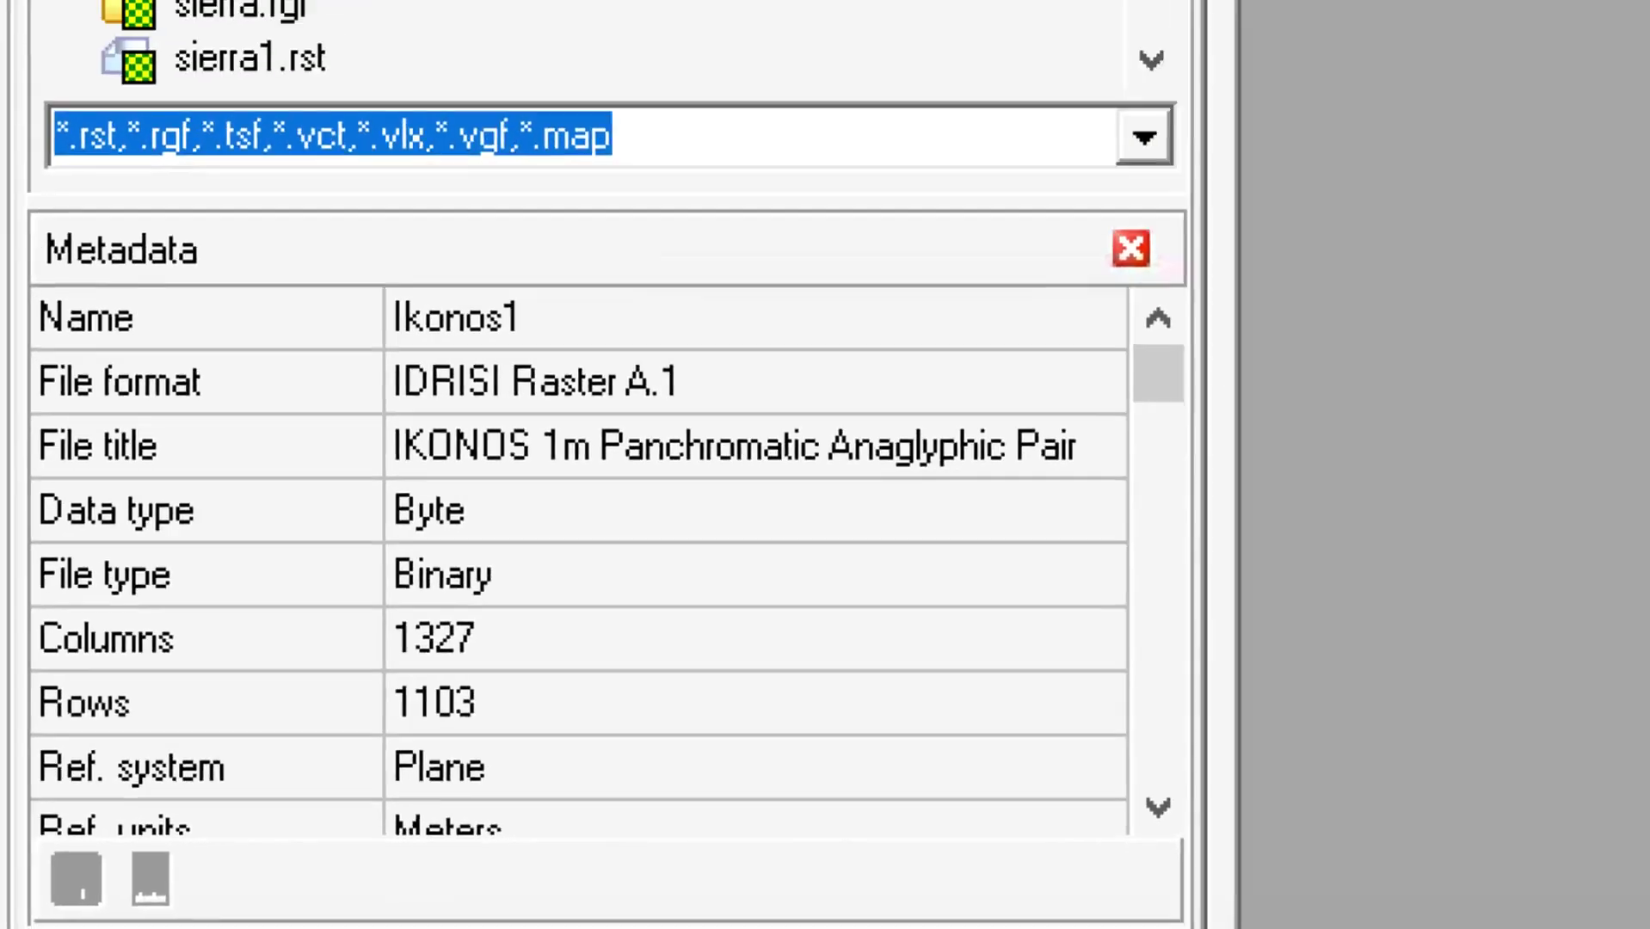
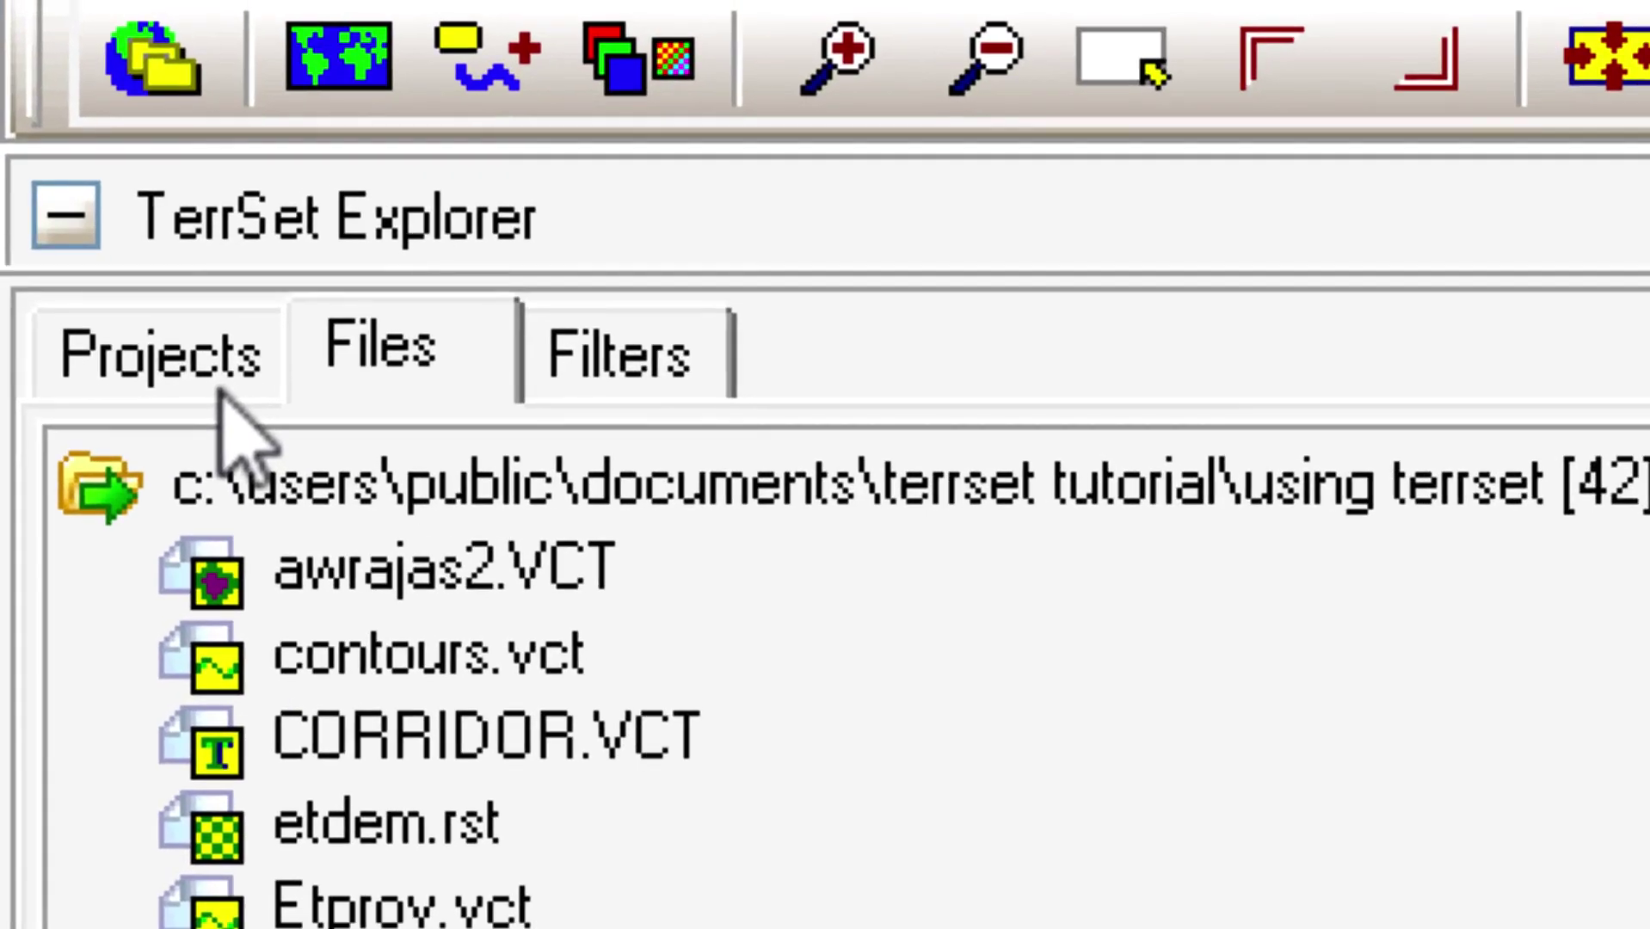
View the list of projects and select the Default project.
left_click(181, 366)
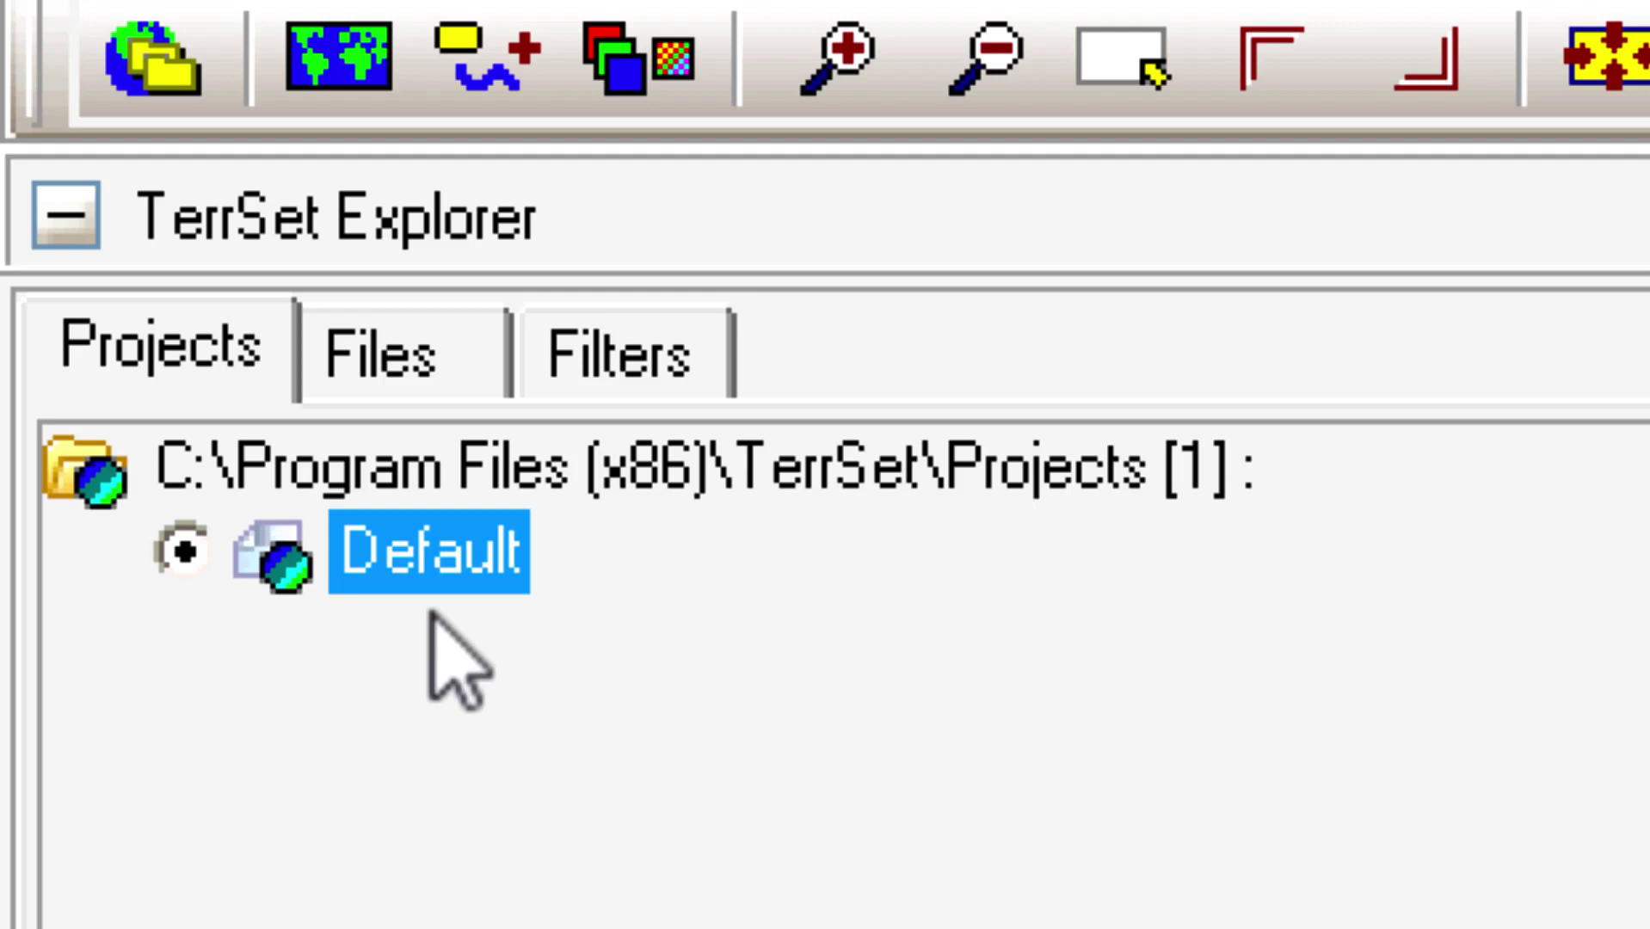
left_click(430, 353)
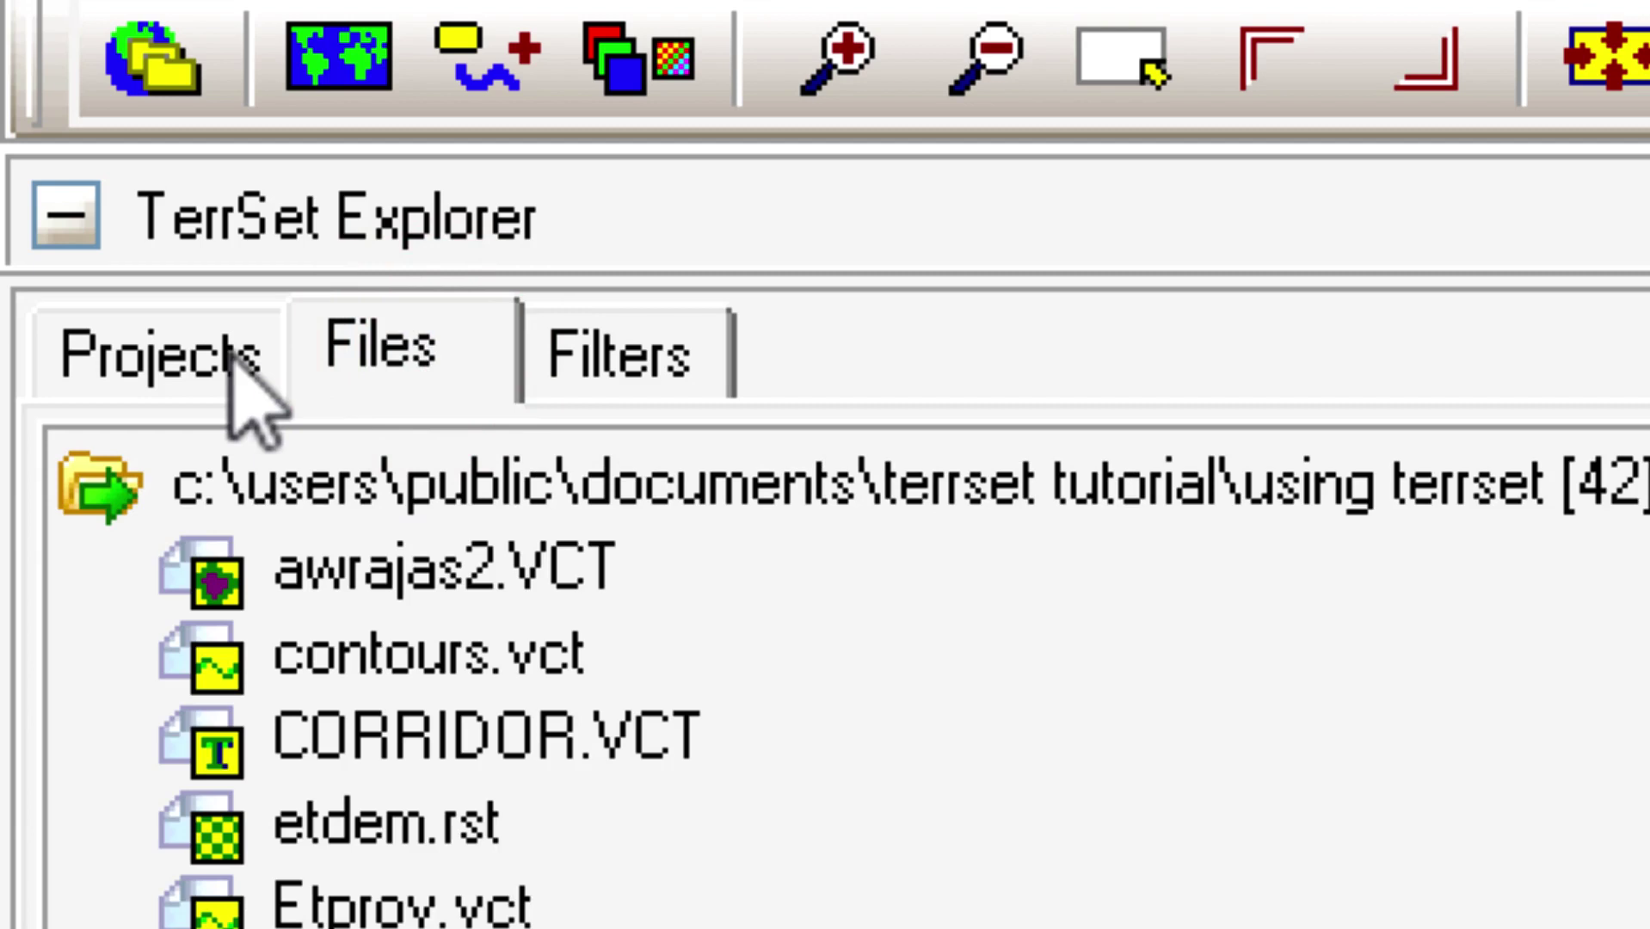
left_click(194, 344)
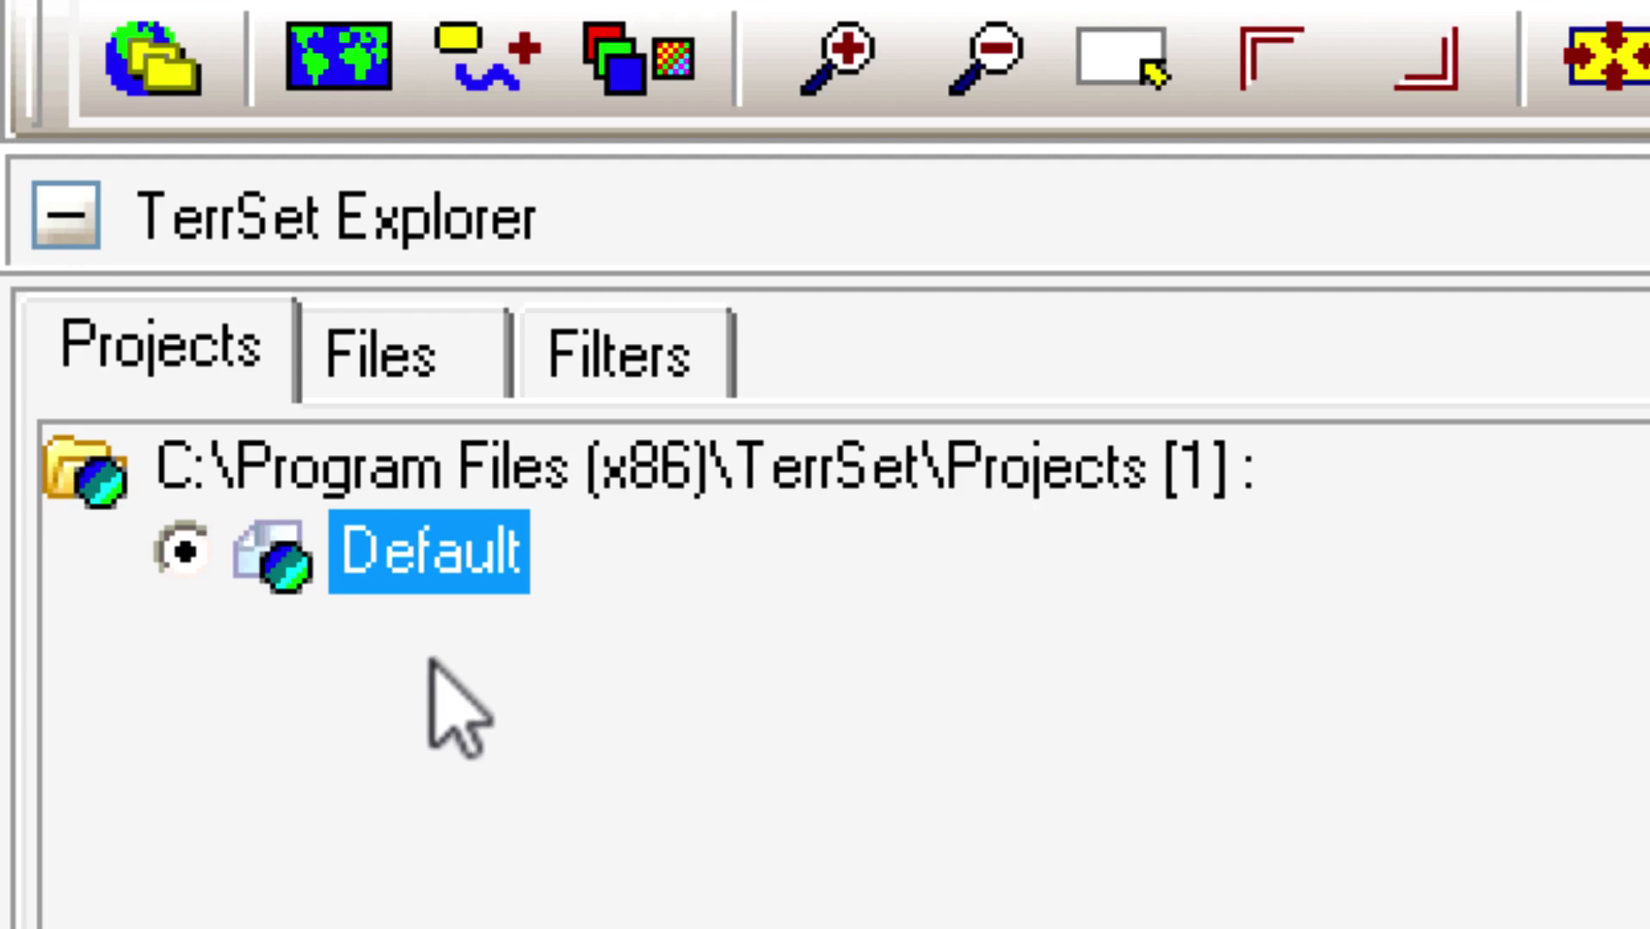
left_click(440, 548)
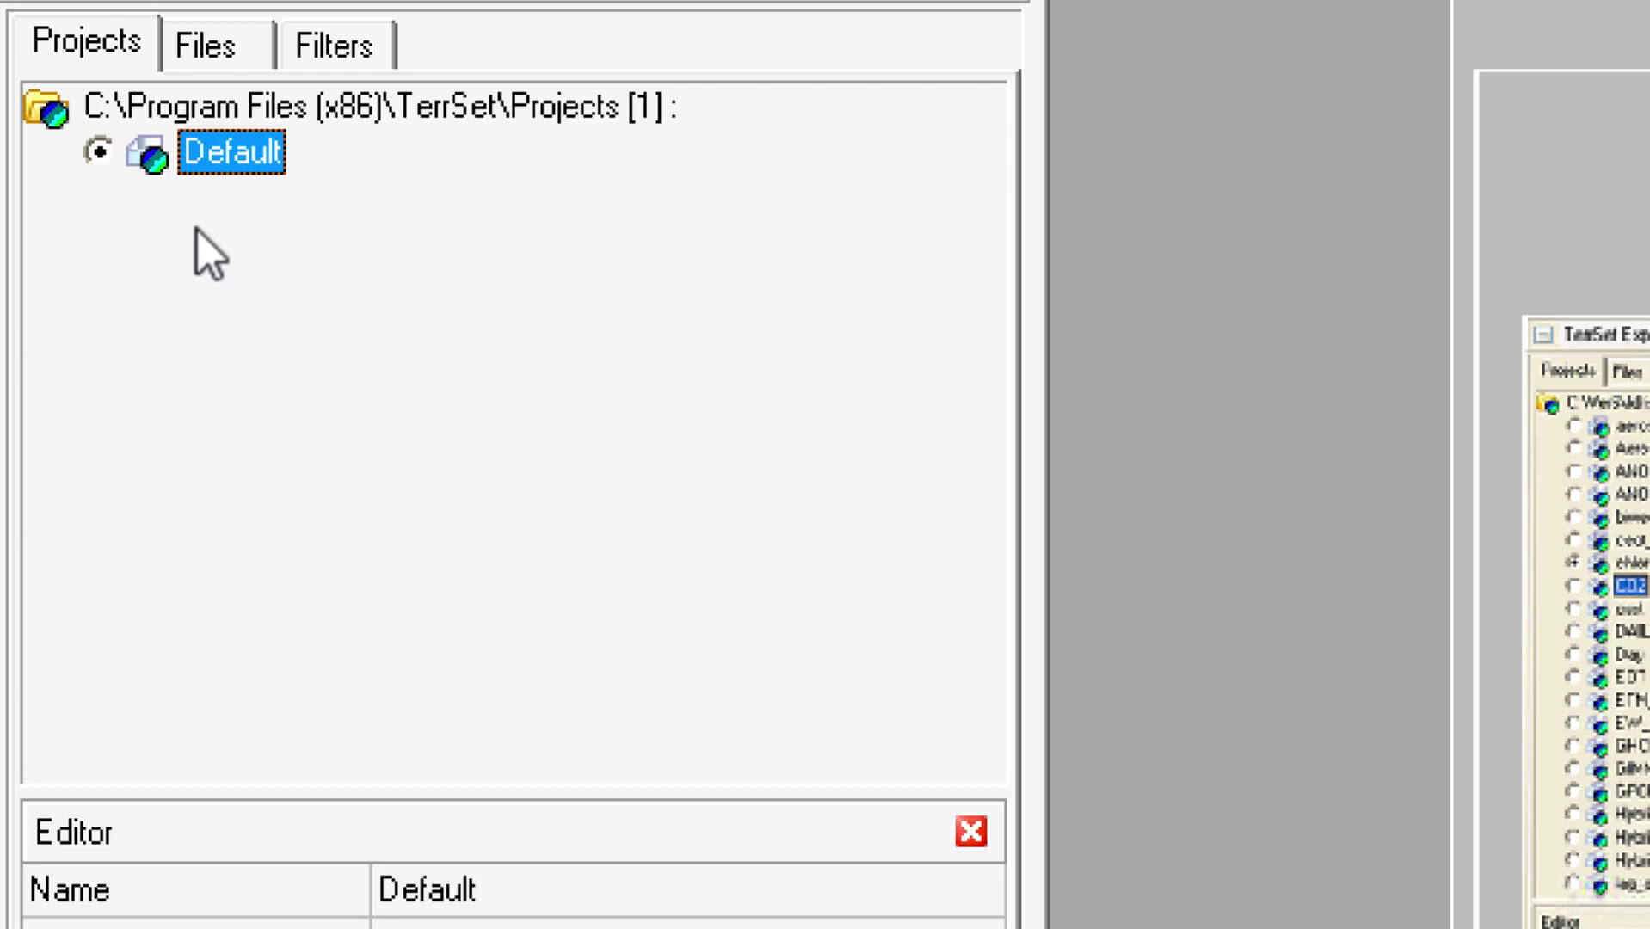
Start a new project and expand This PC for its working folder, allowing read and write file access.
right_click(197, 231)
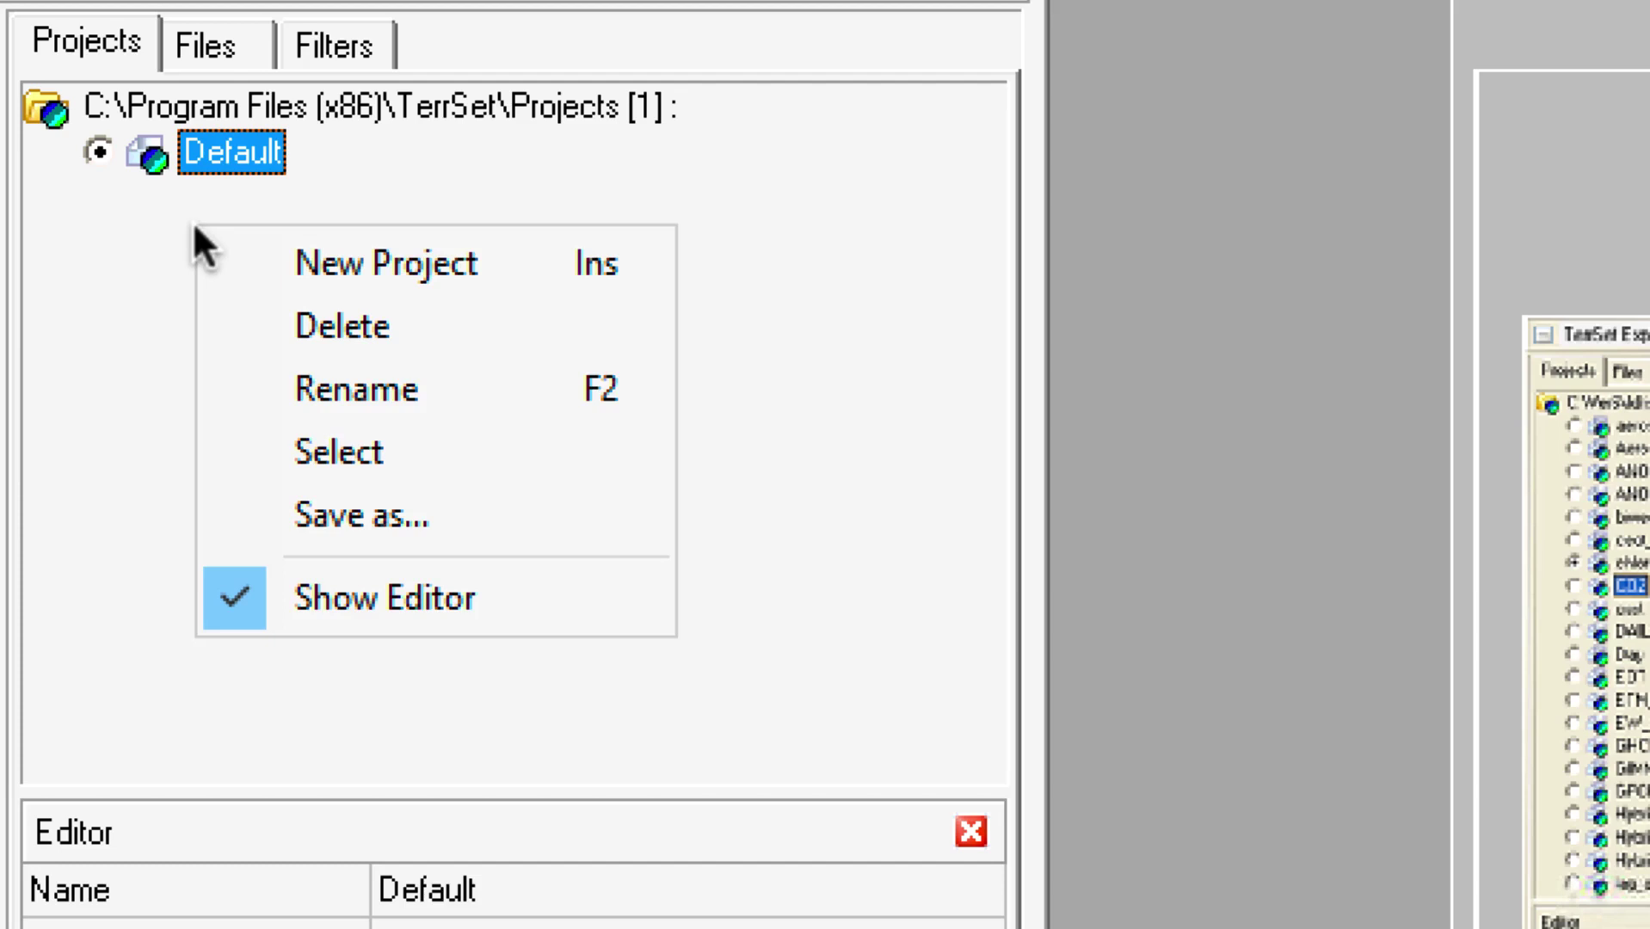
left_click(136, 320)
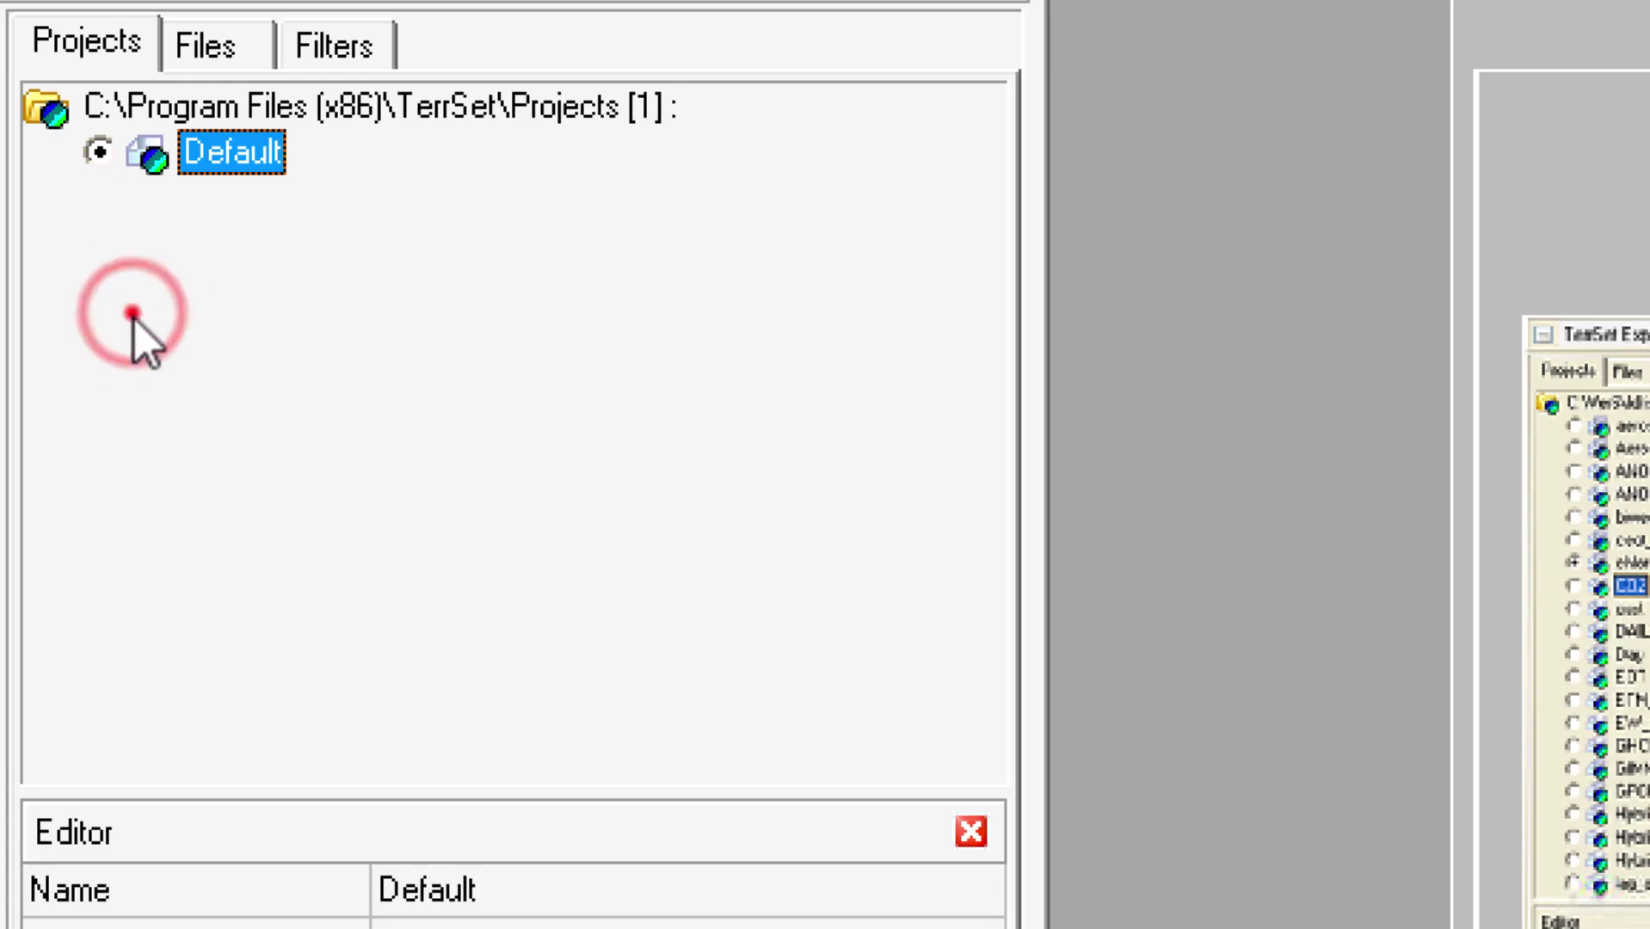
right_click(131, 314)
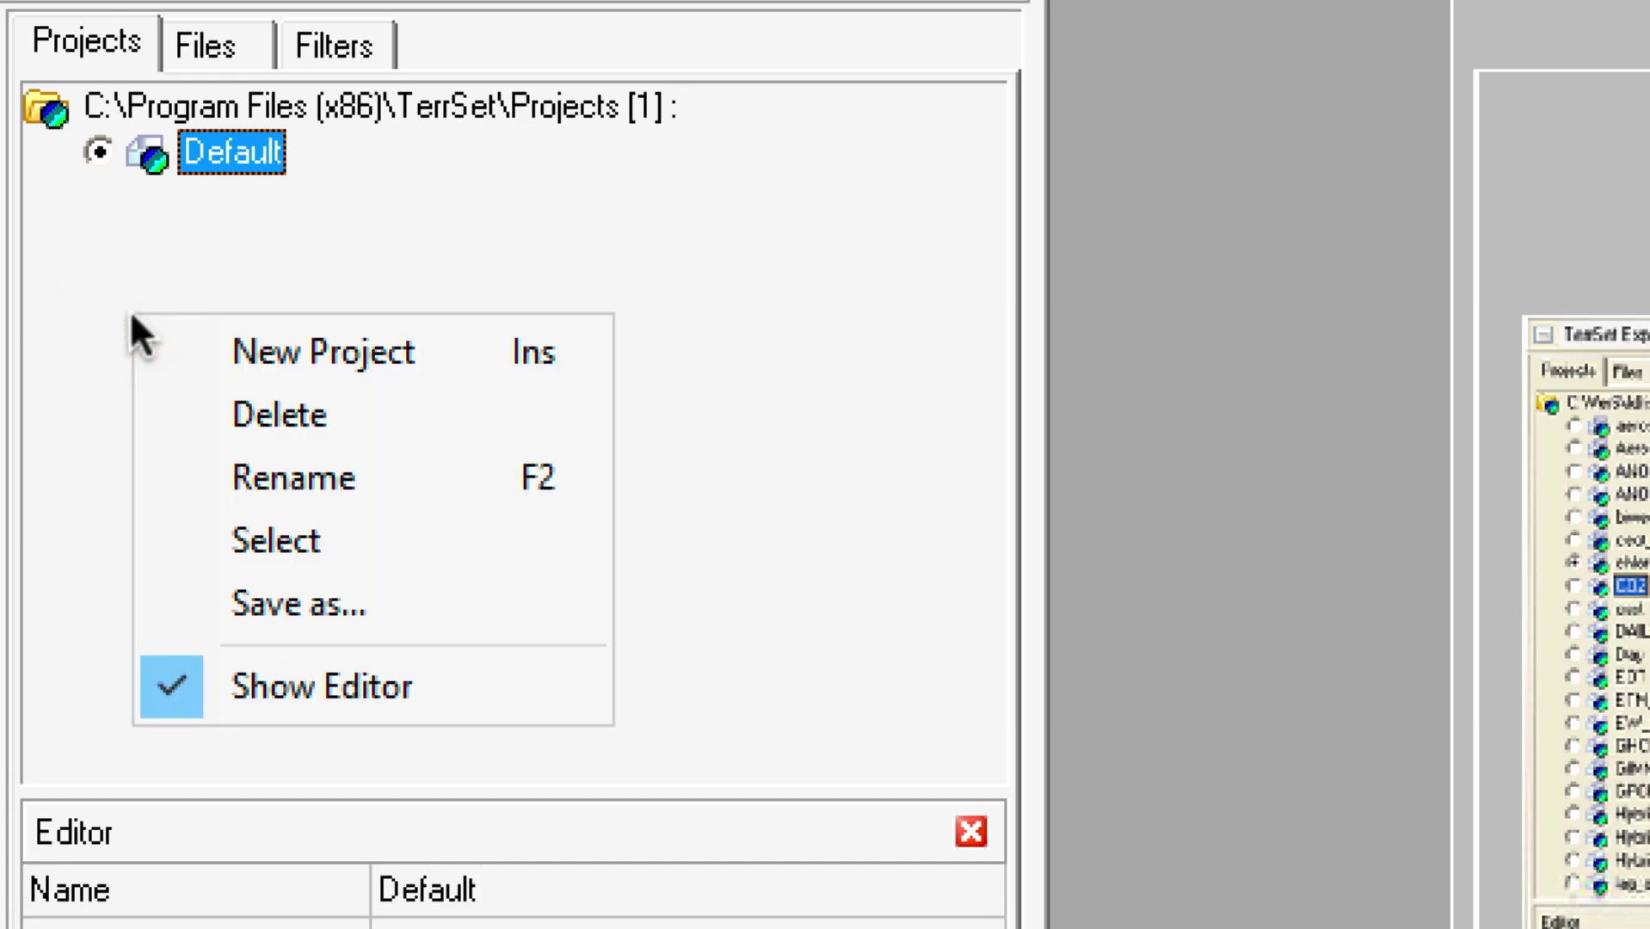
left_click(457, 357)
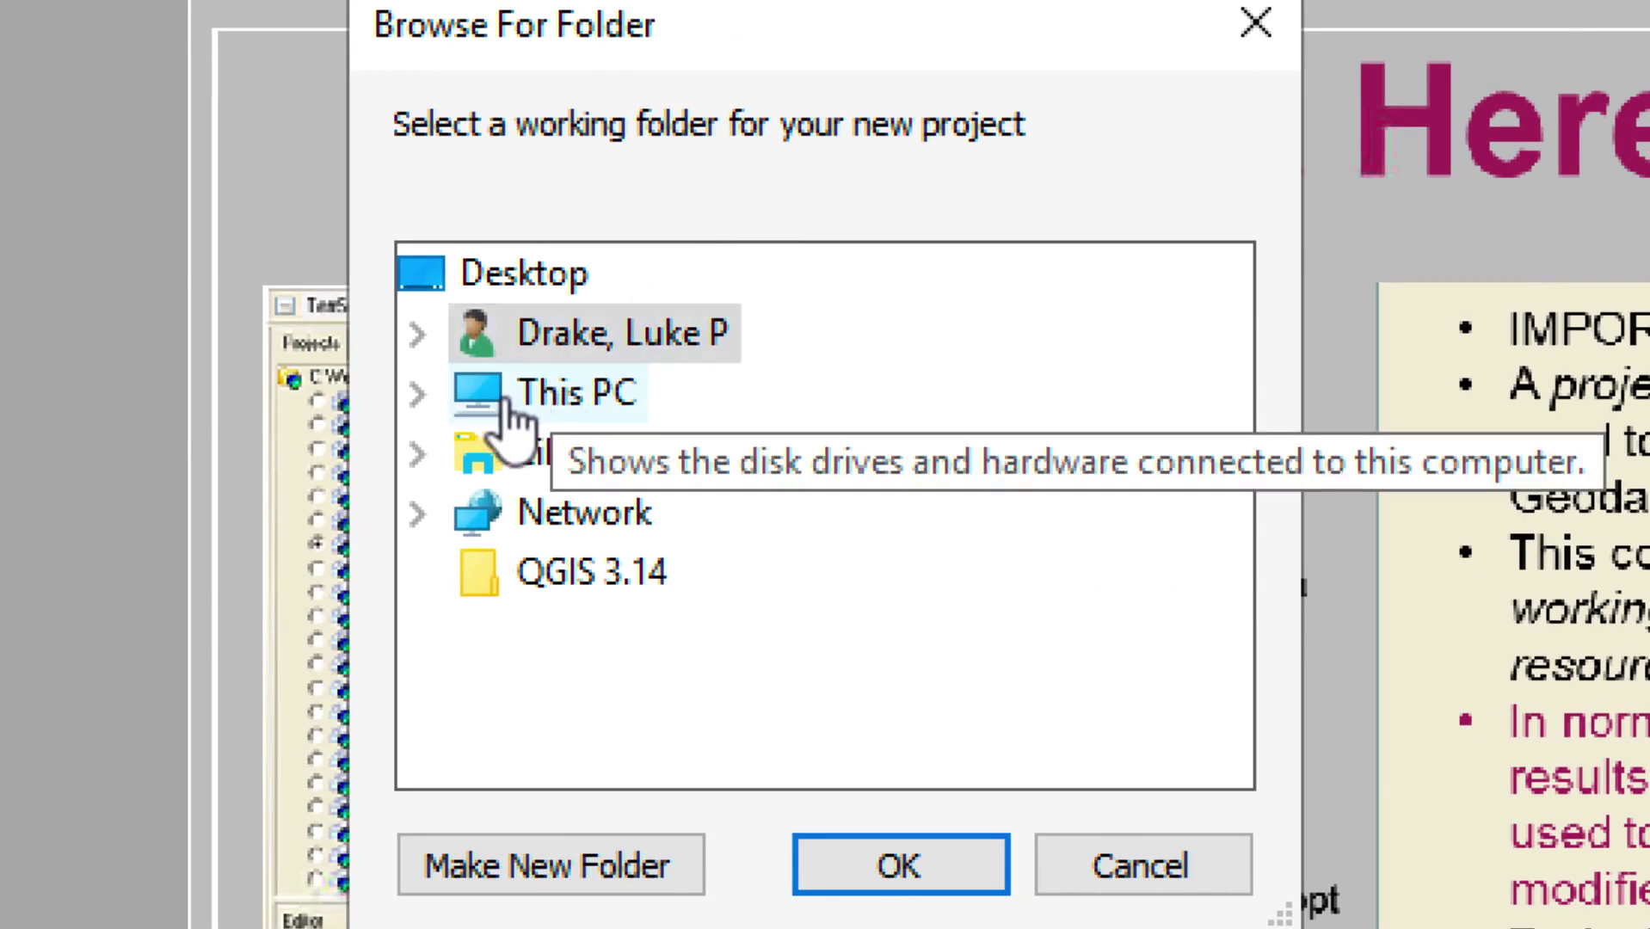
left_click(585, 340)
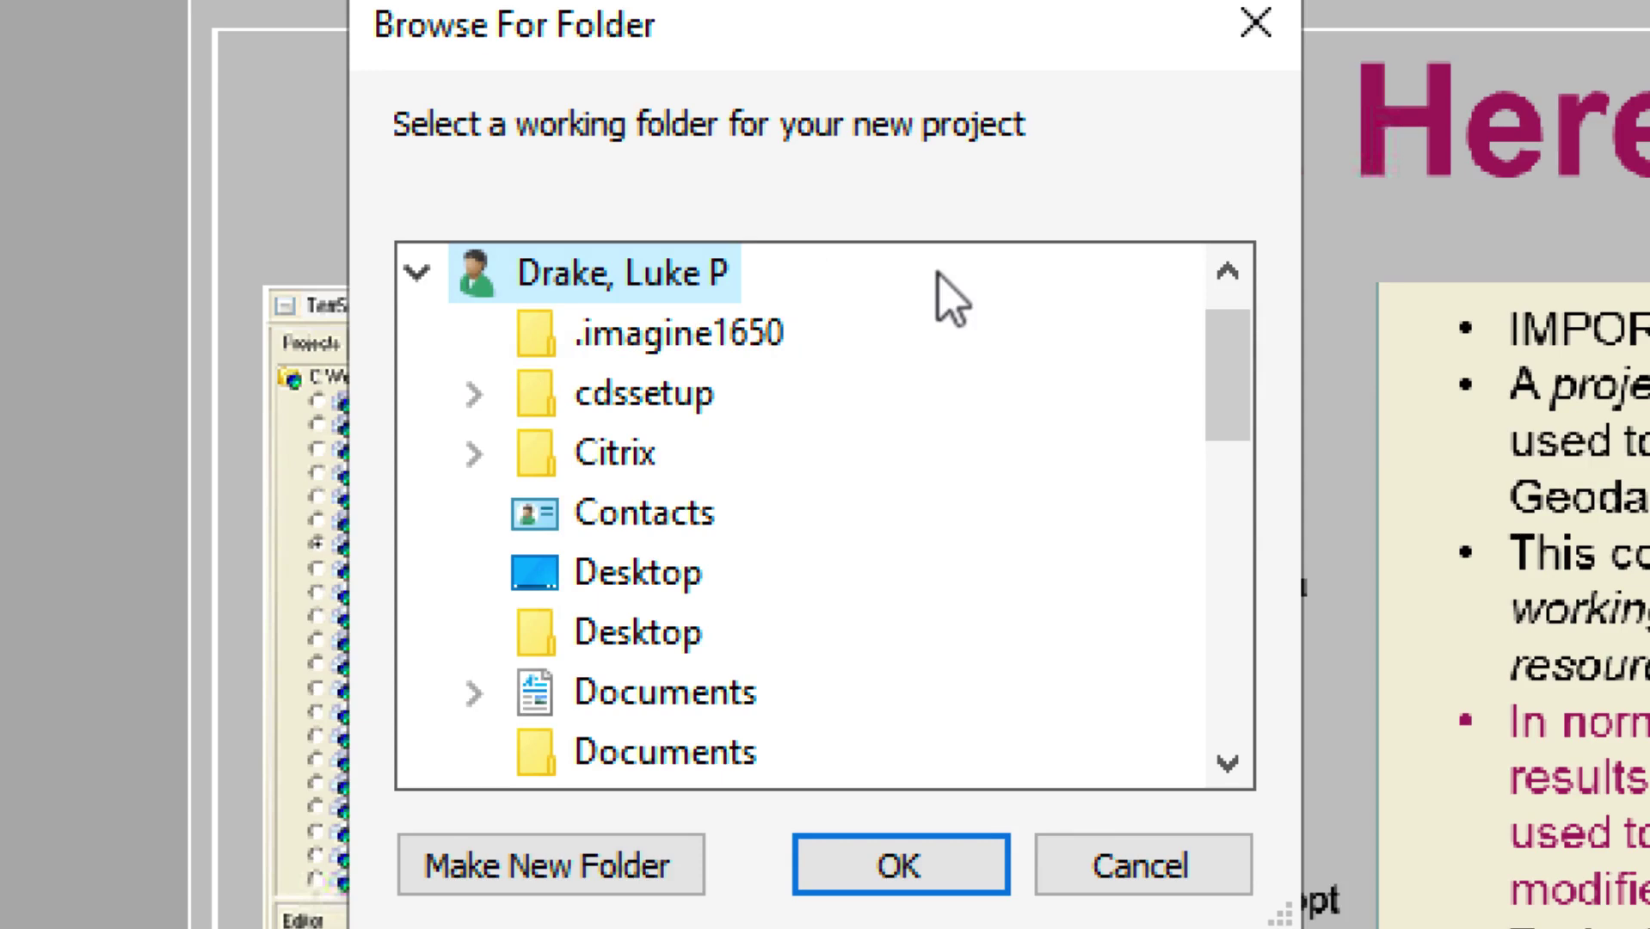
left_click(1224, 347)
left_click_drag(1224, 348, 1247, 674)
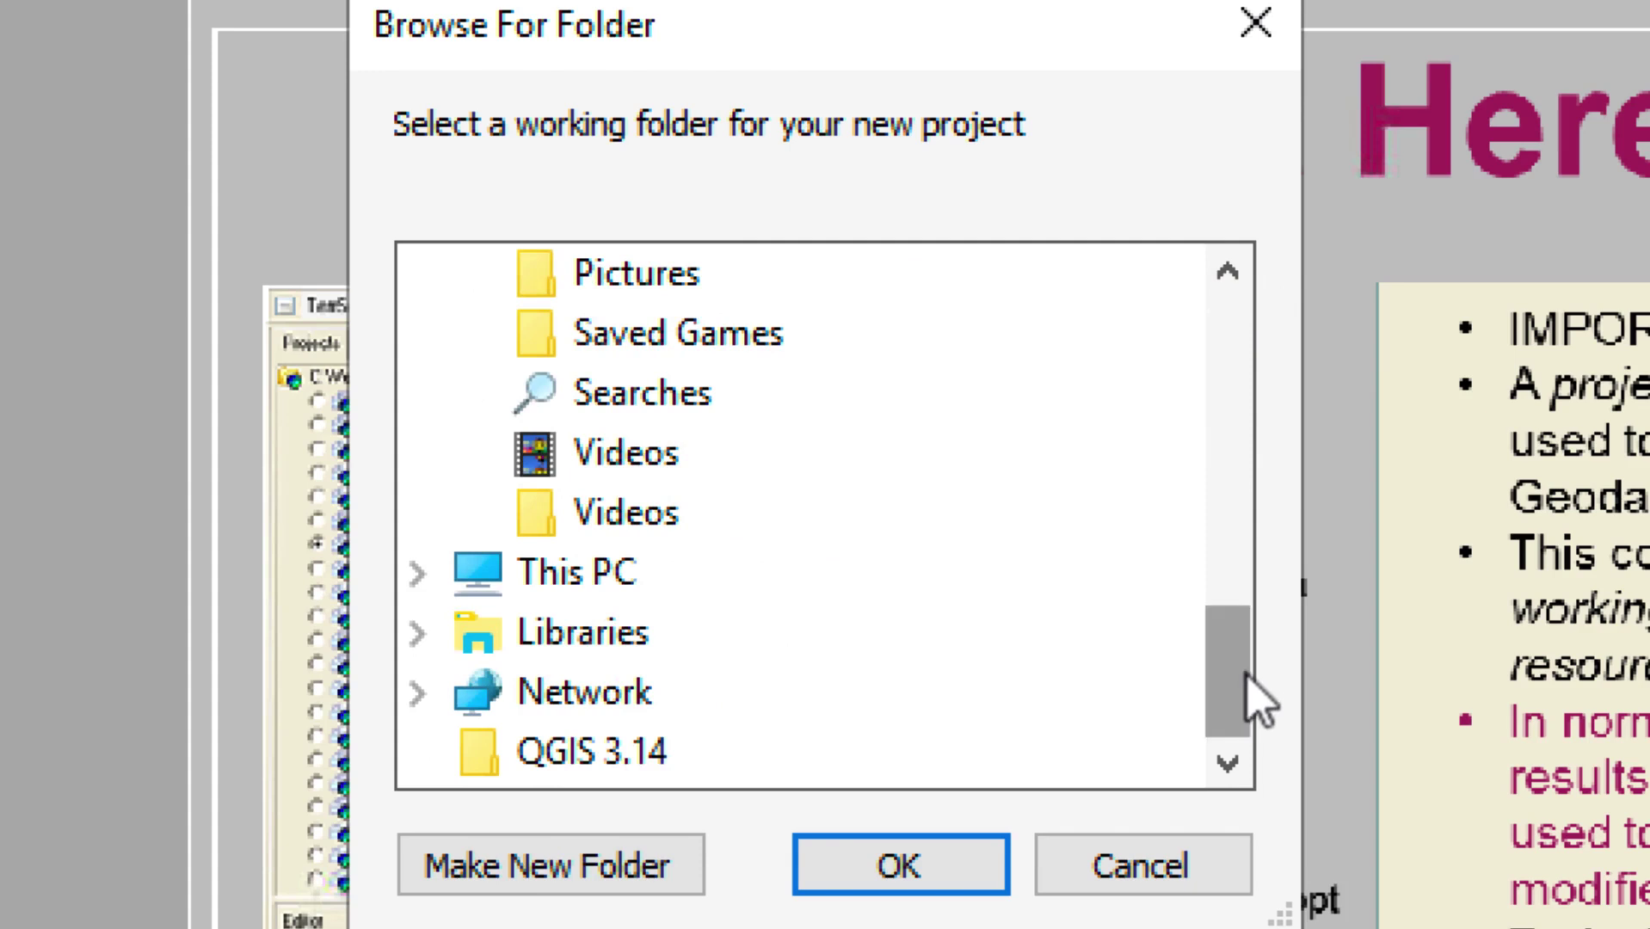
left_click(634, 577)
left_click(635, 570)
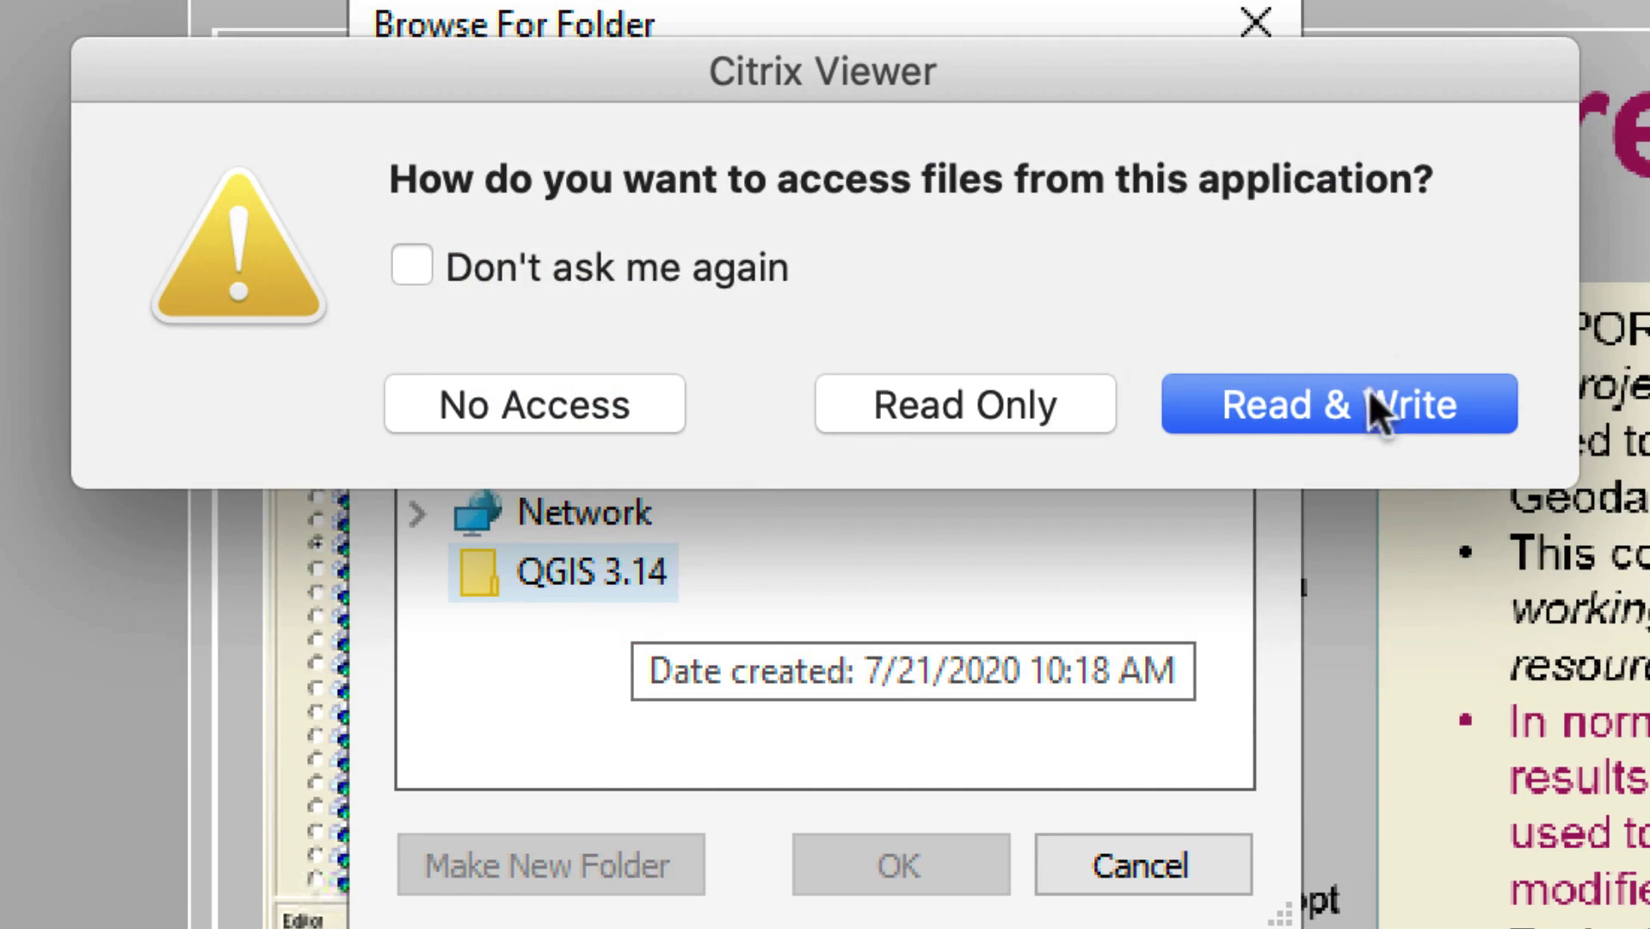
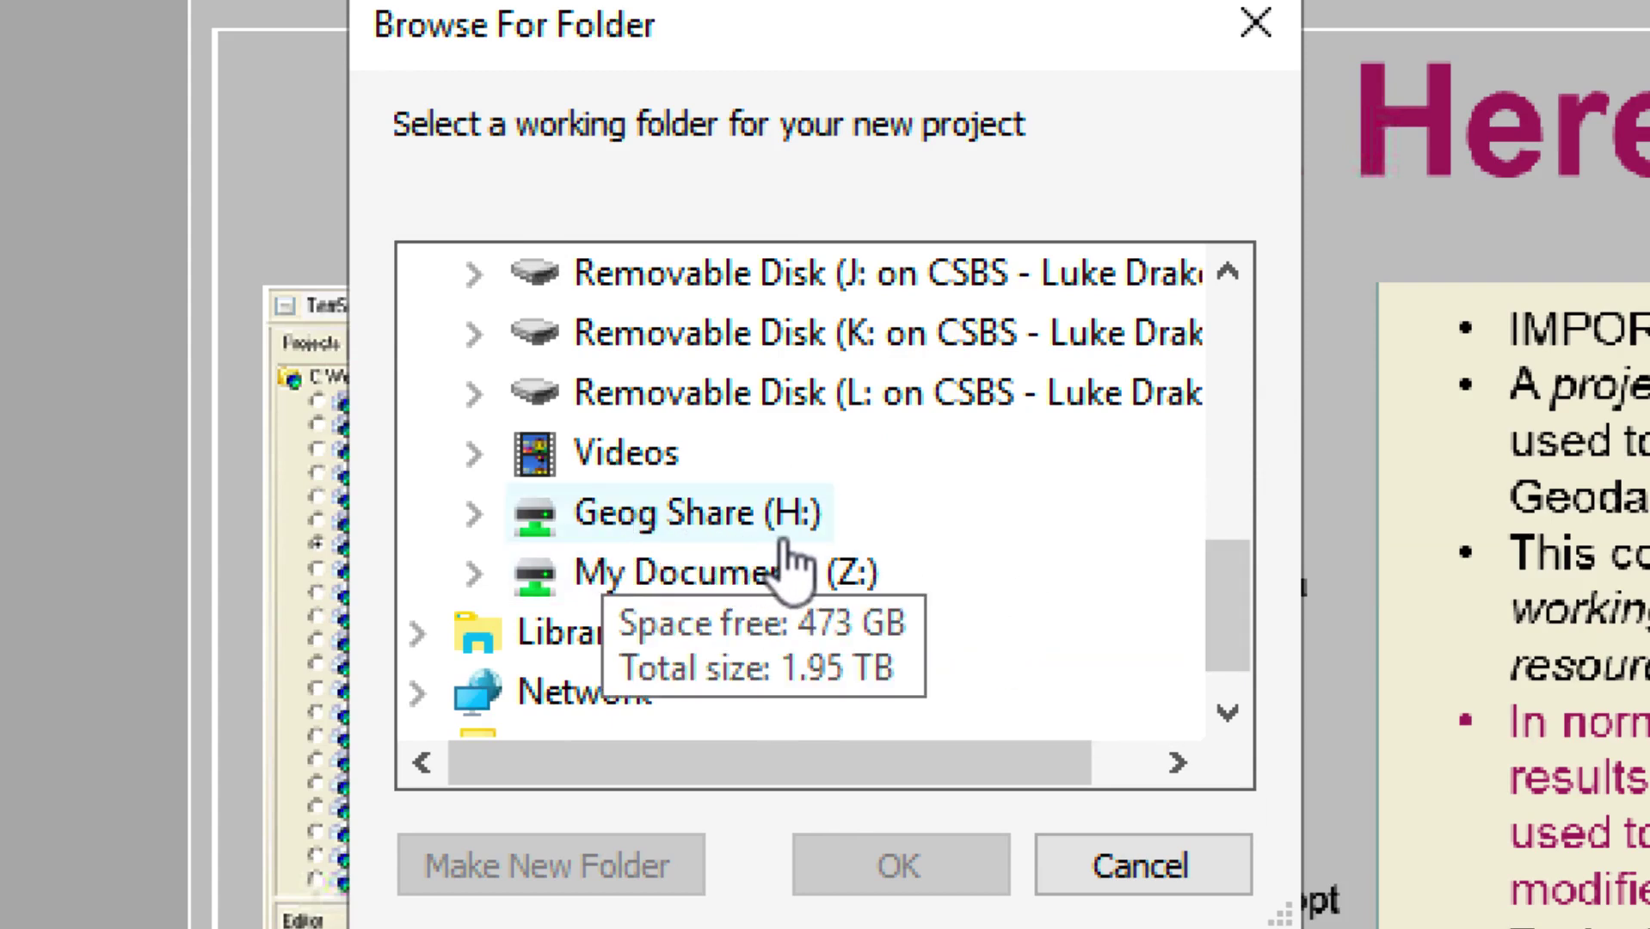
Choose the Introductory IP folder within TerrSet-2020-Tutorial-IP on the Geog Share (H:) drive as the new project's working folder.
left_click_drag(1230, 602, 1245, 338)
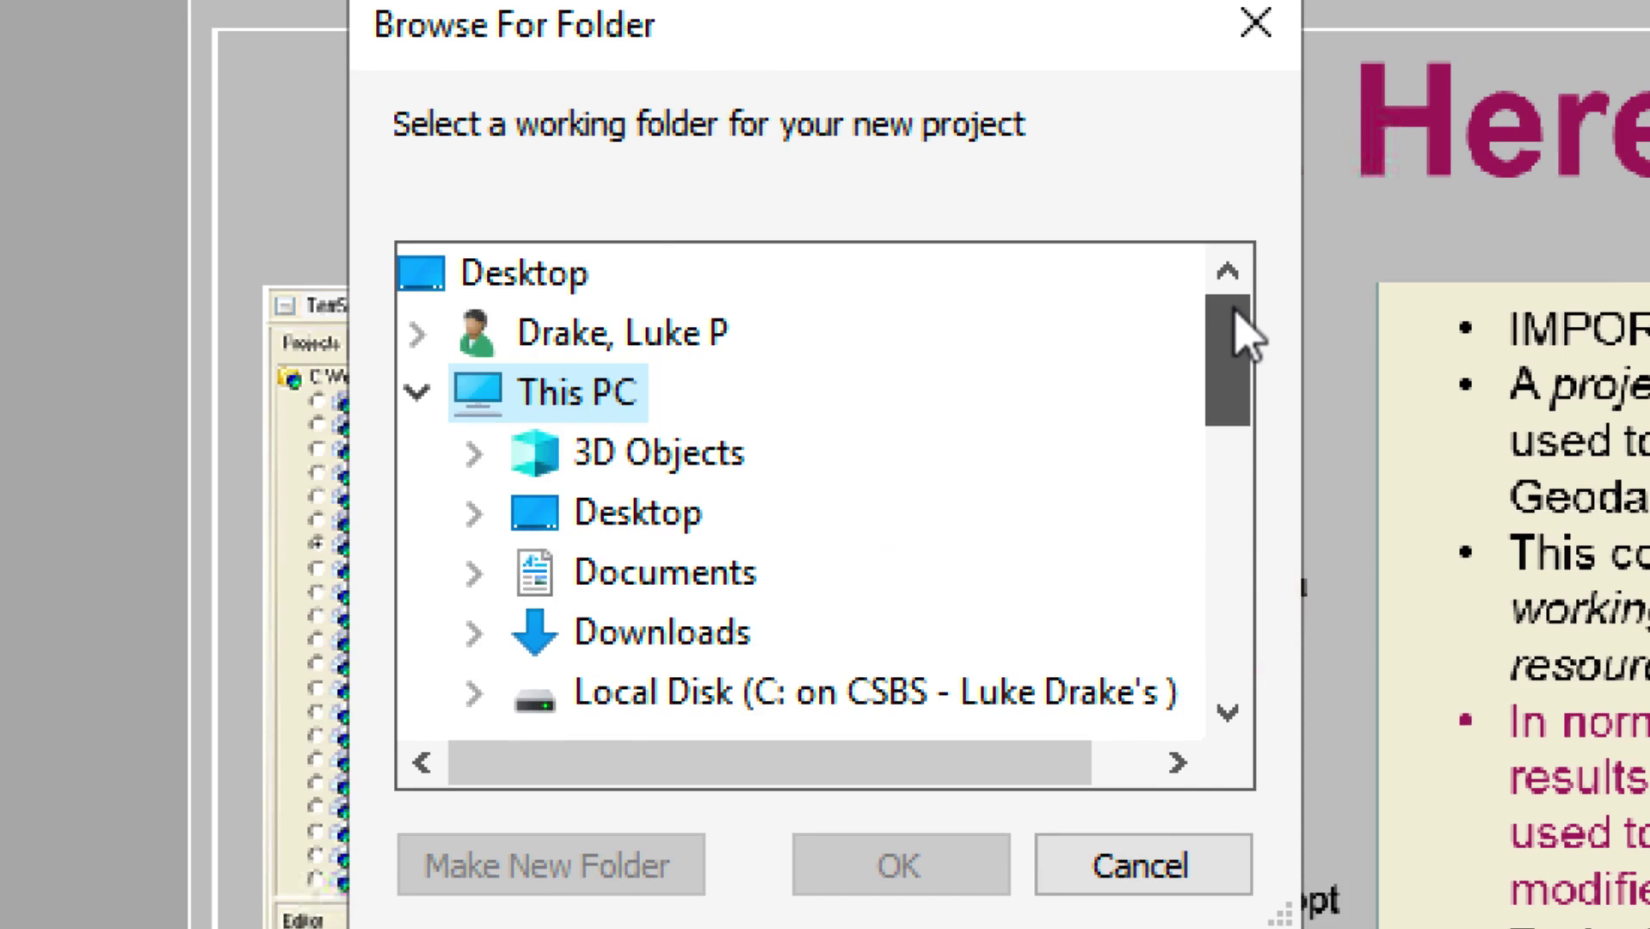
left_click(413, 332)
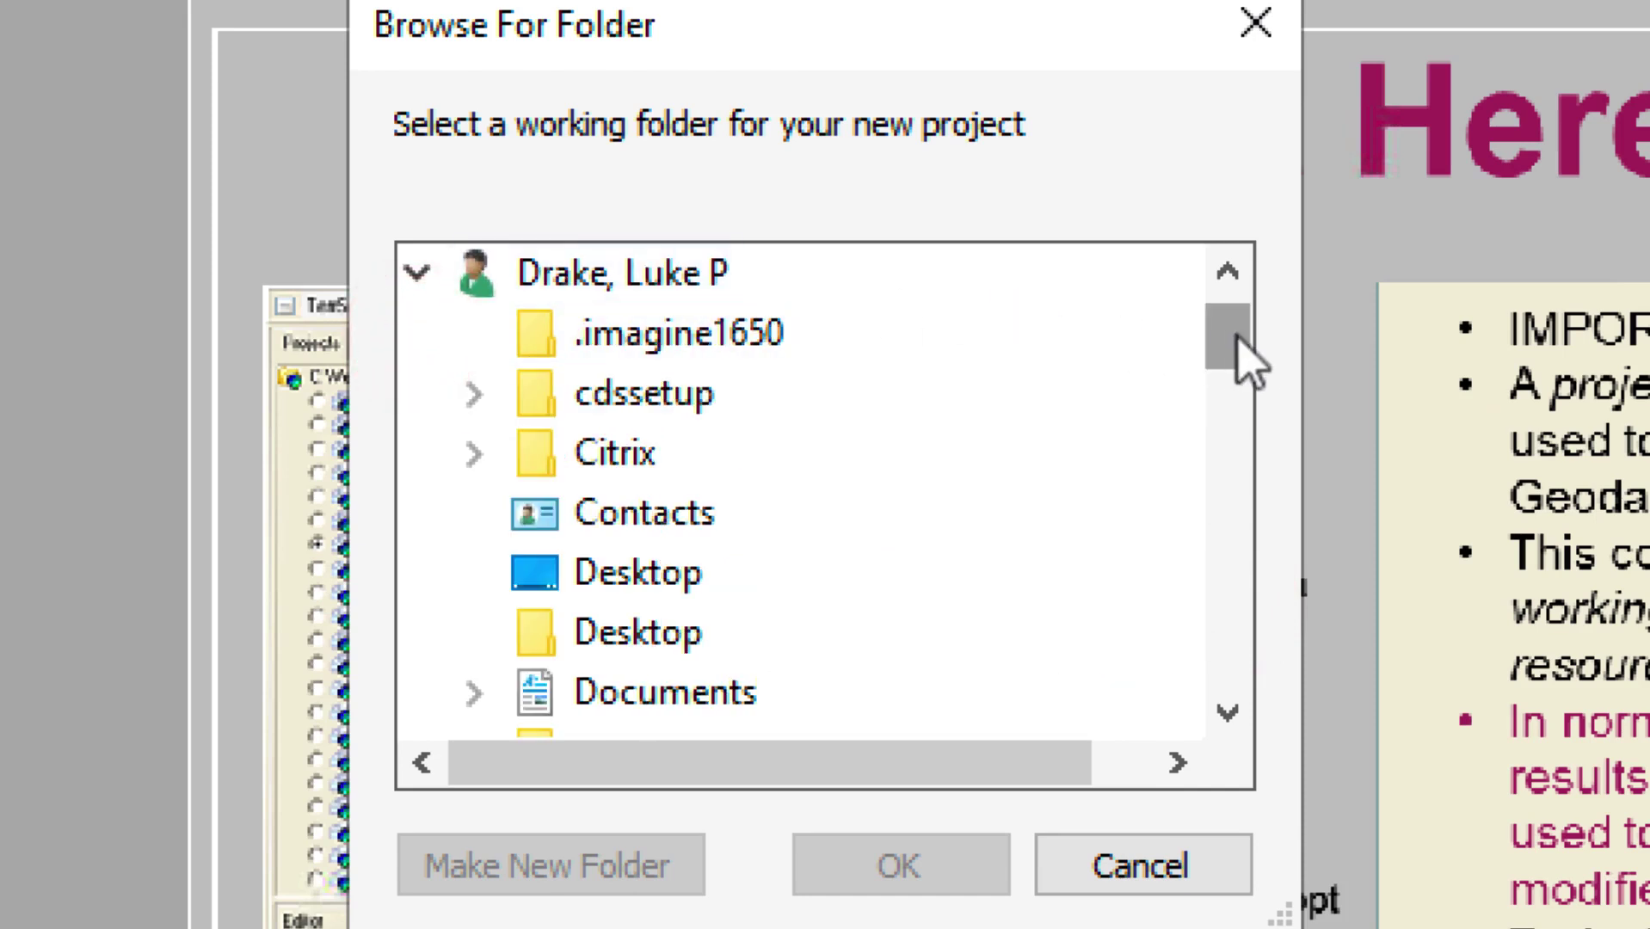
left_click_drag(1230, 329, 1241, 582)
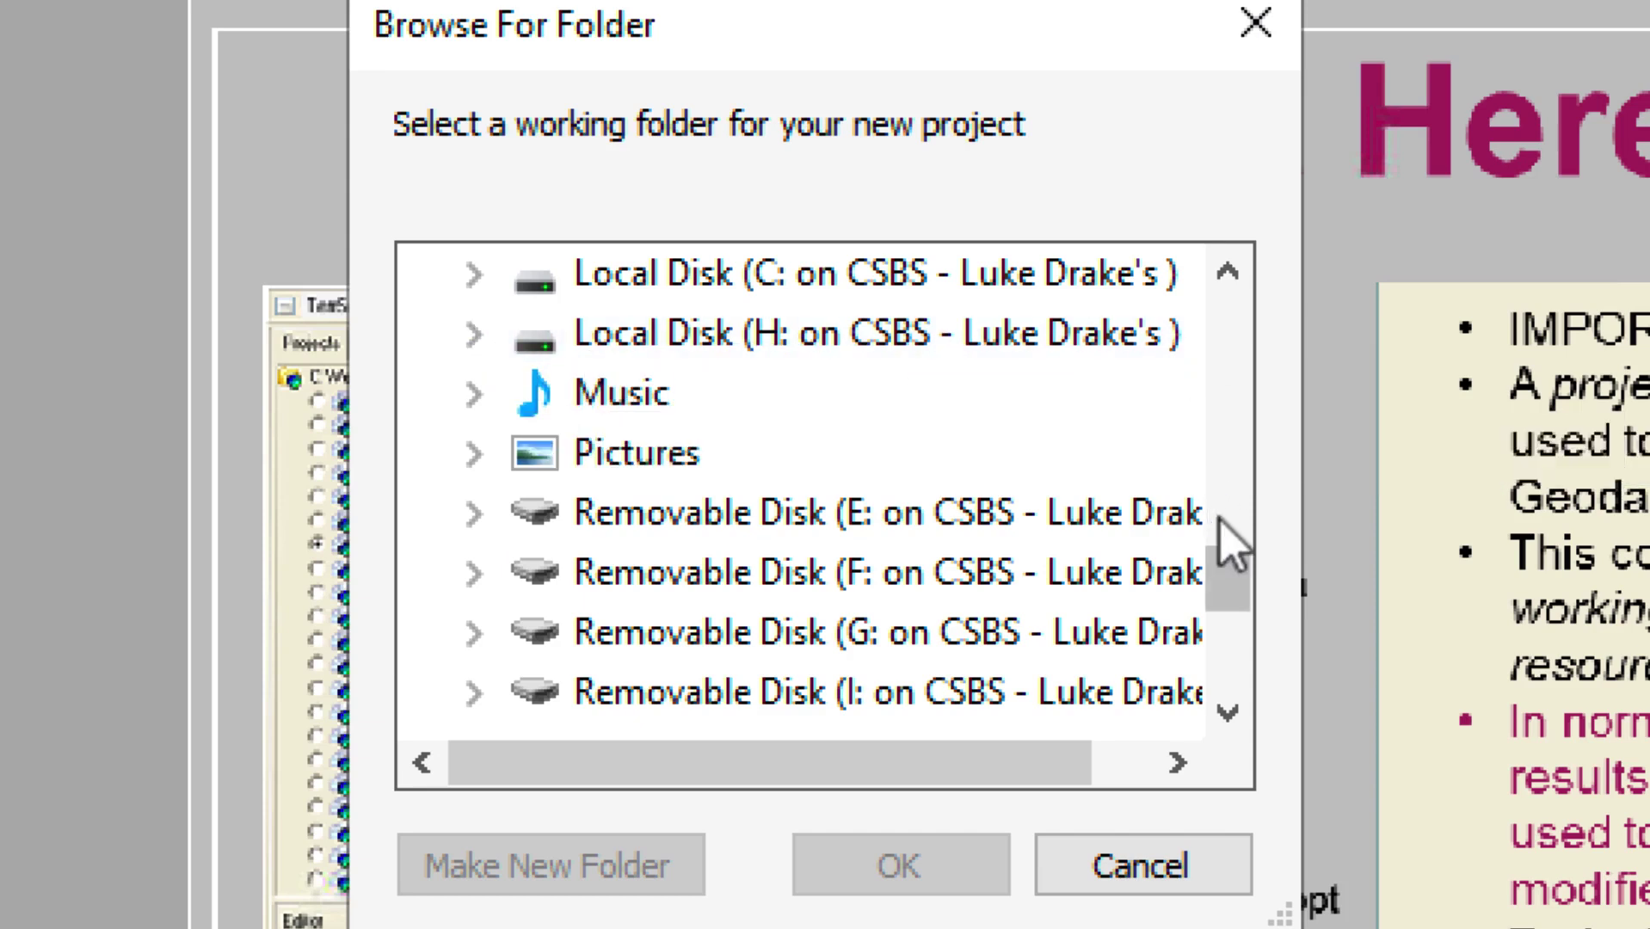
left_click_drag(1221, 563, 1236, 628)
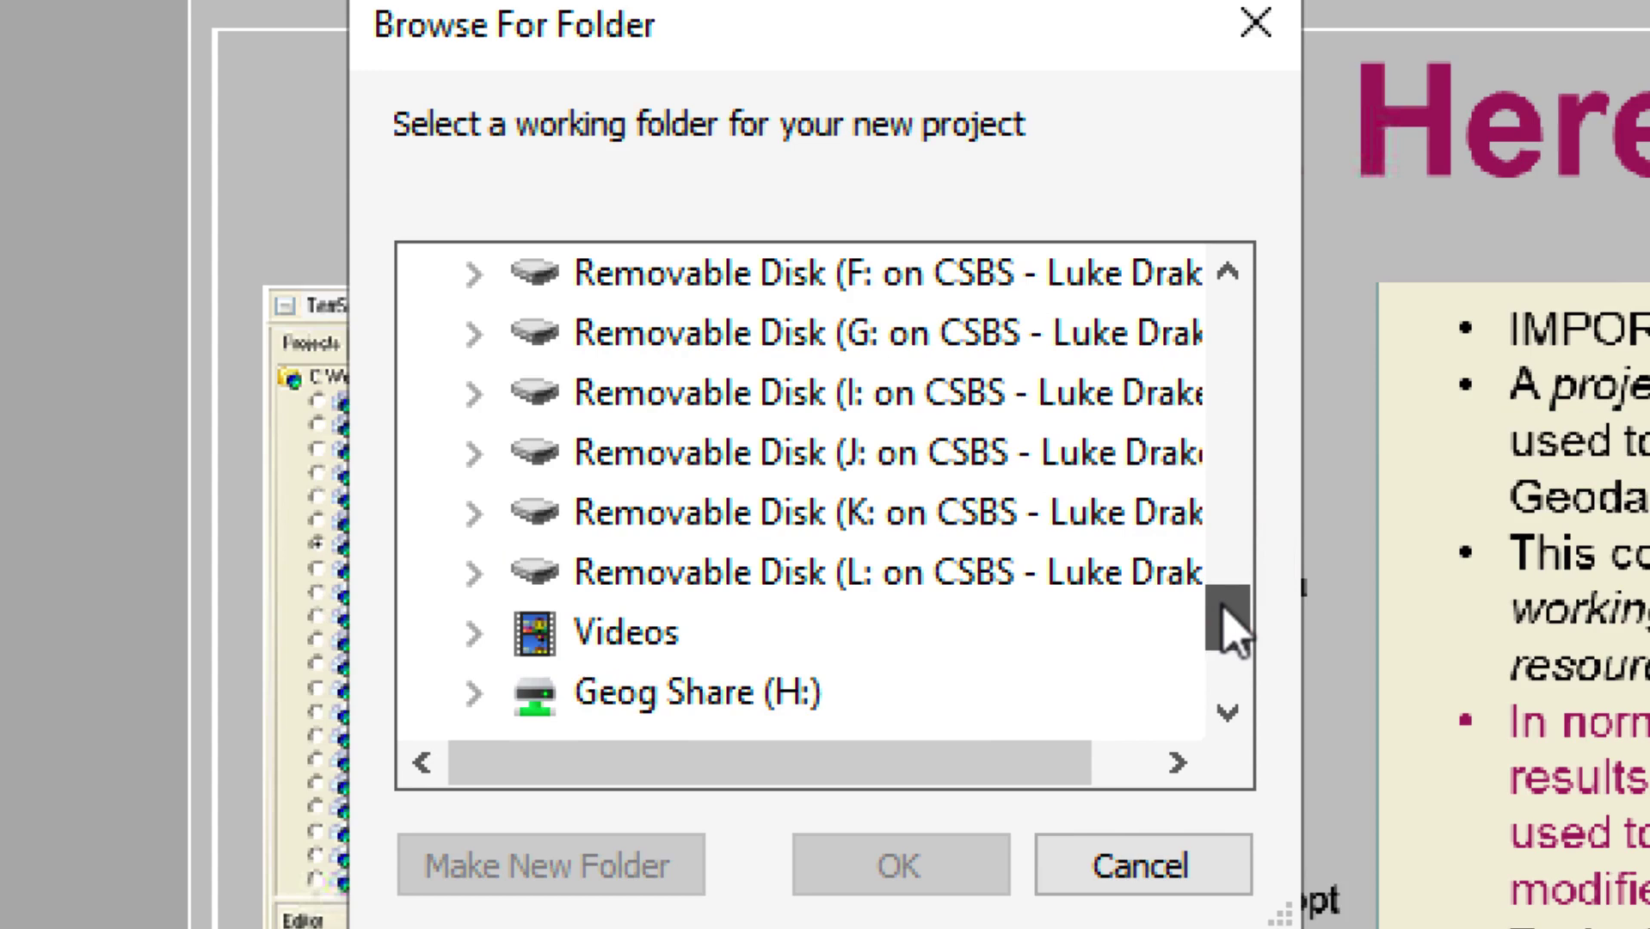
left_click_drag(1223, 614, 1224, 664)
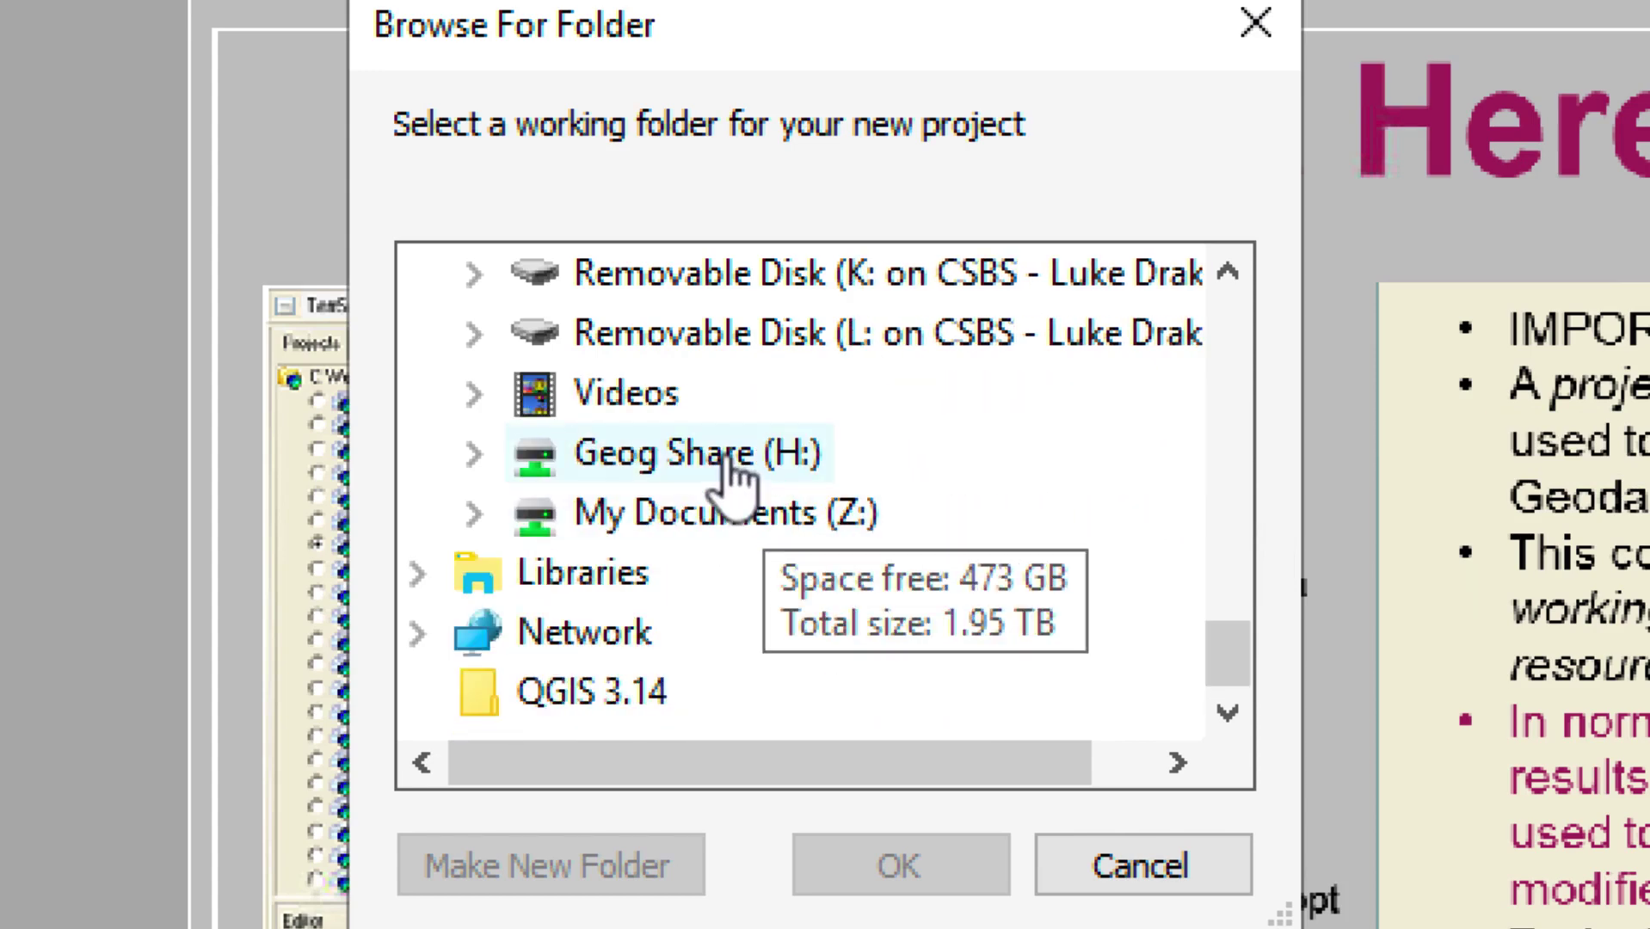
left_click(607, 456)
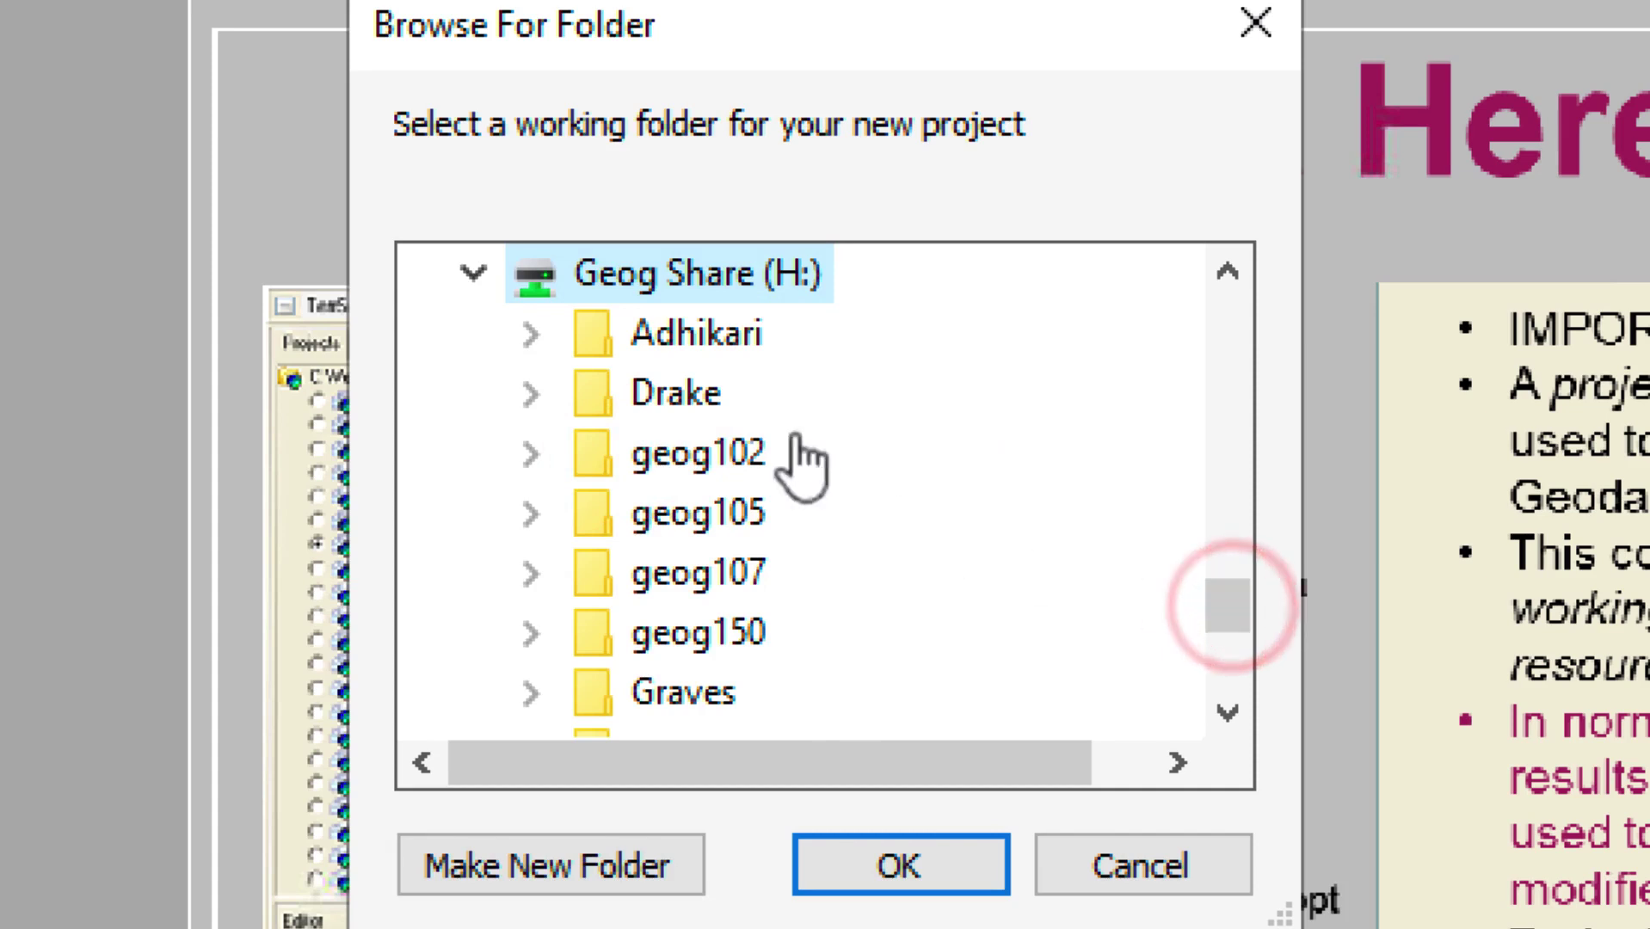
left_click(594, 395)
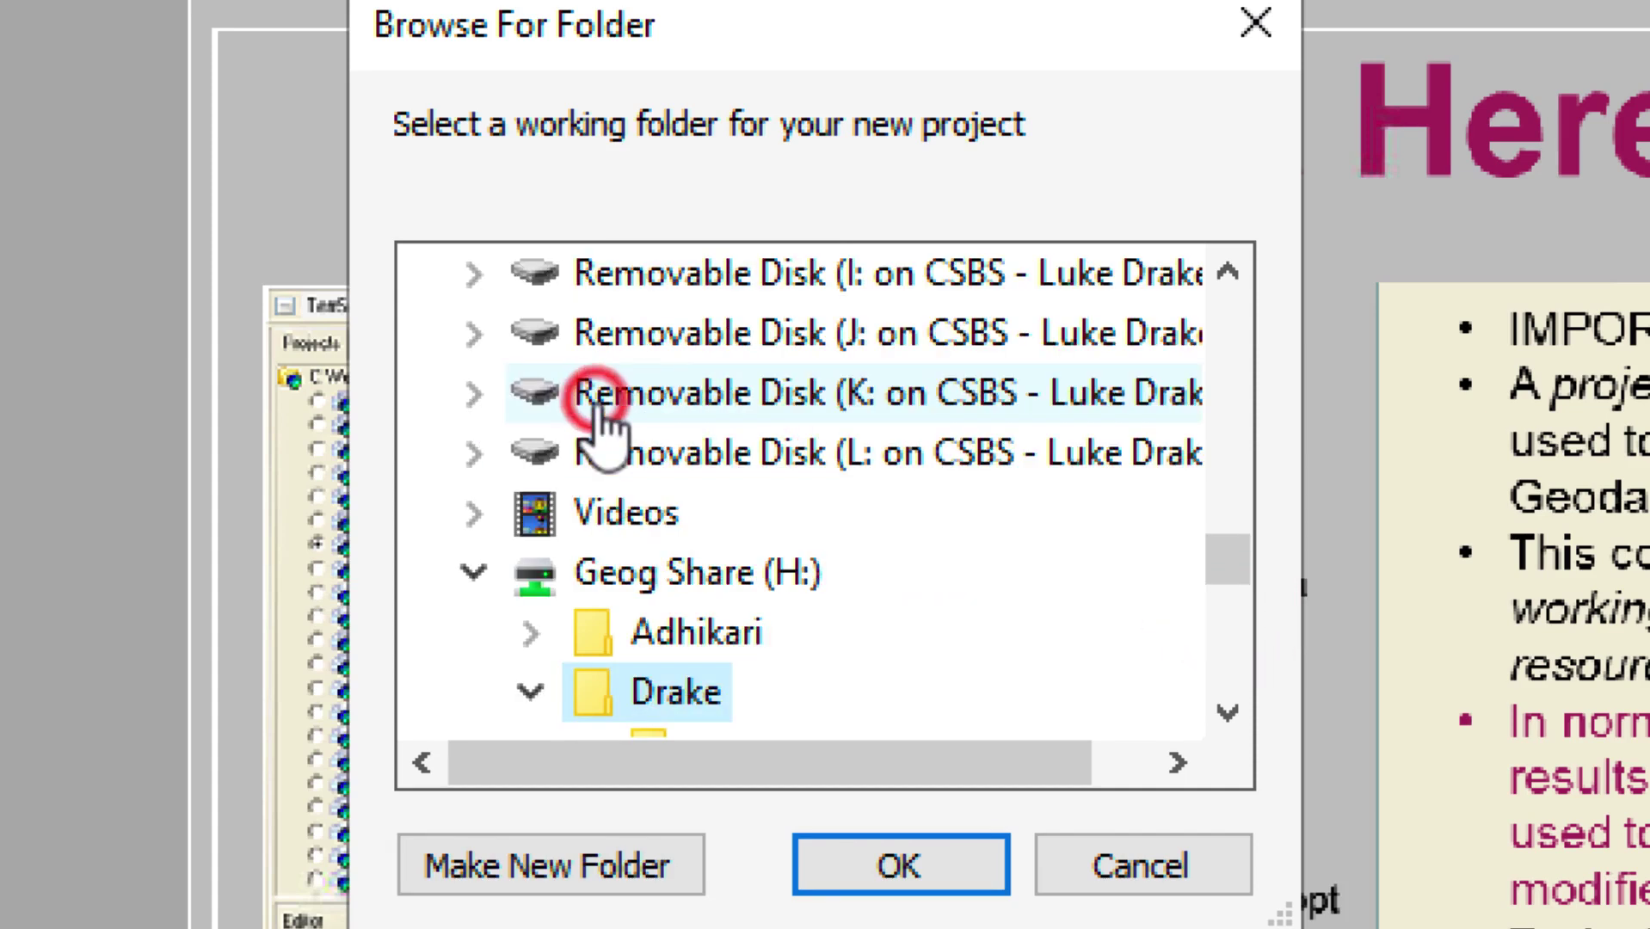
left_click_drag(1216, 569, 1223, 618)
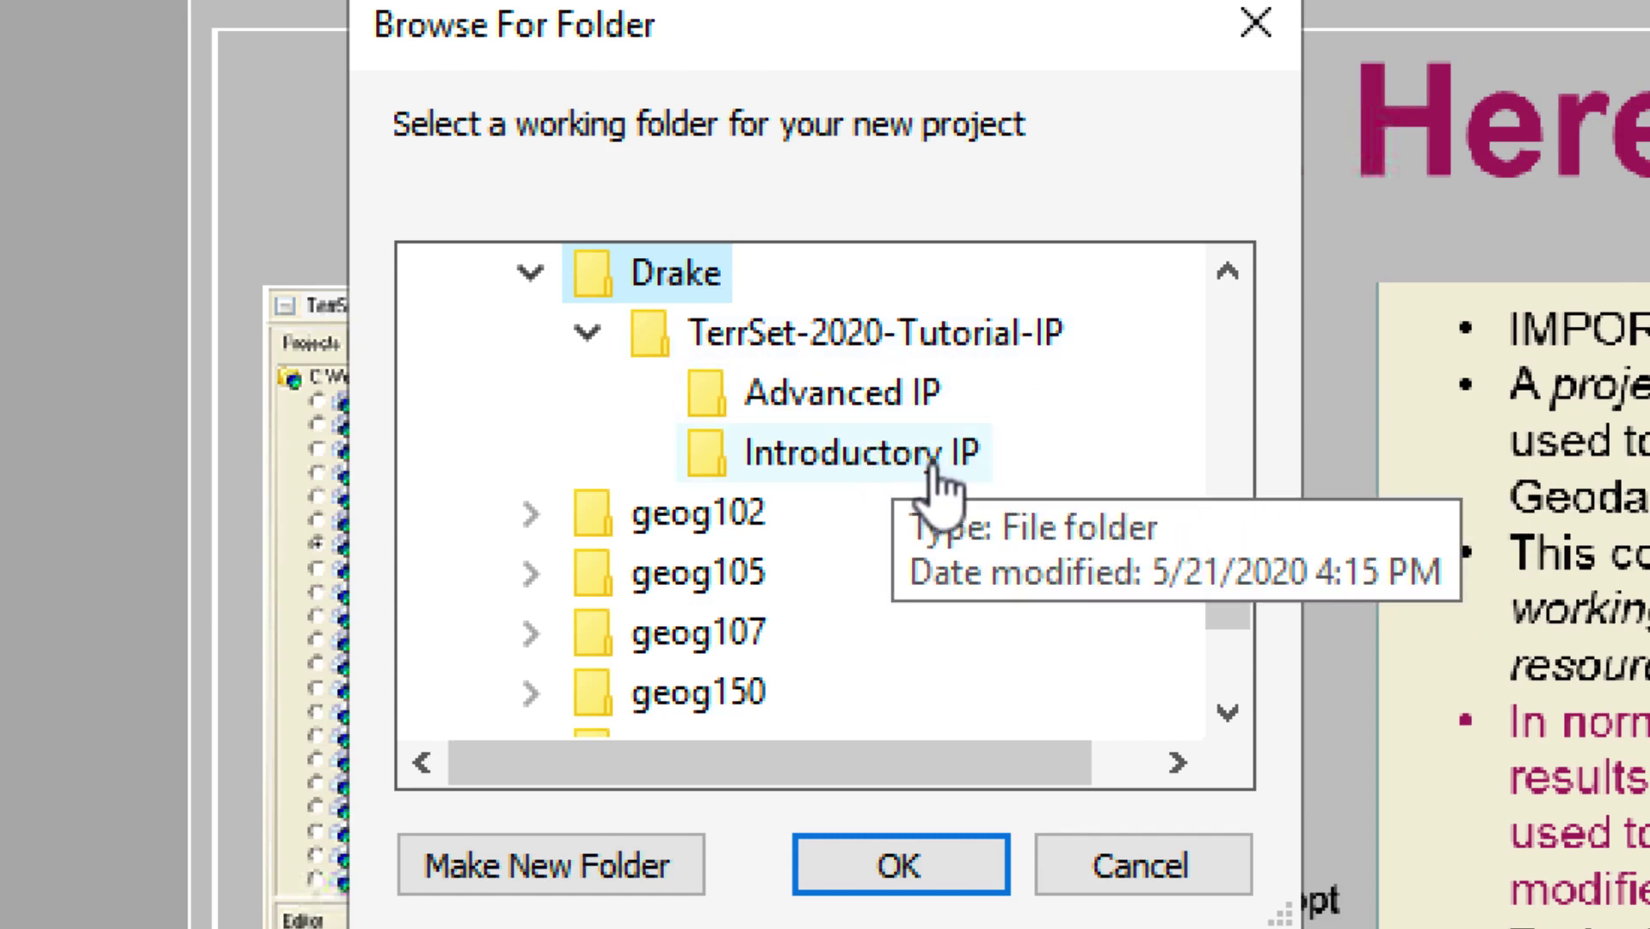
left_click(930, 462)
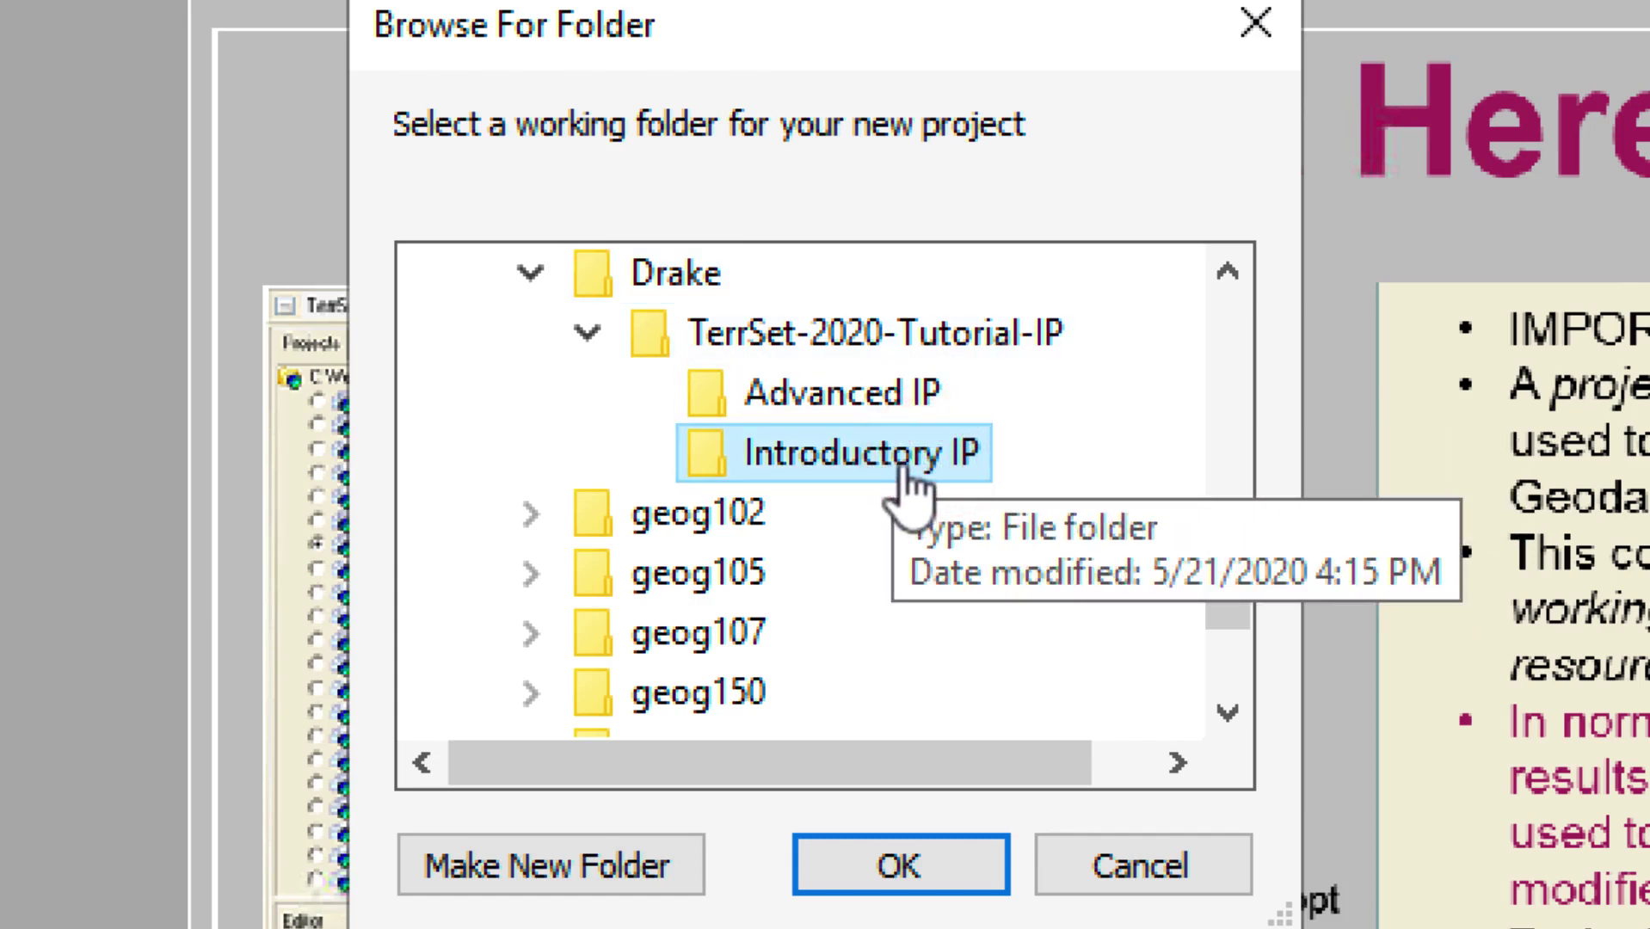
left_click(922, 886)
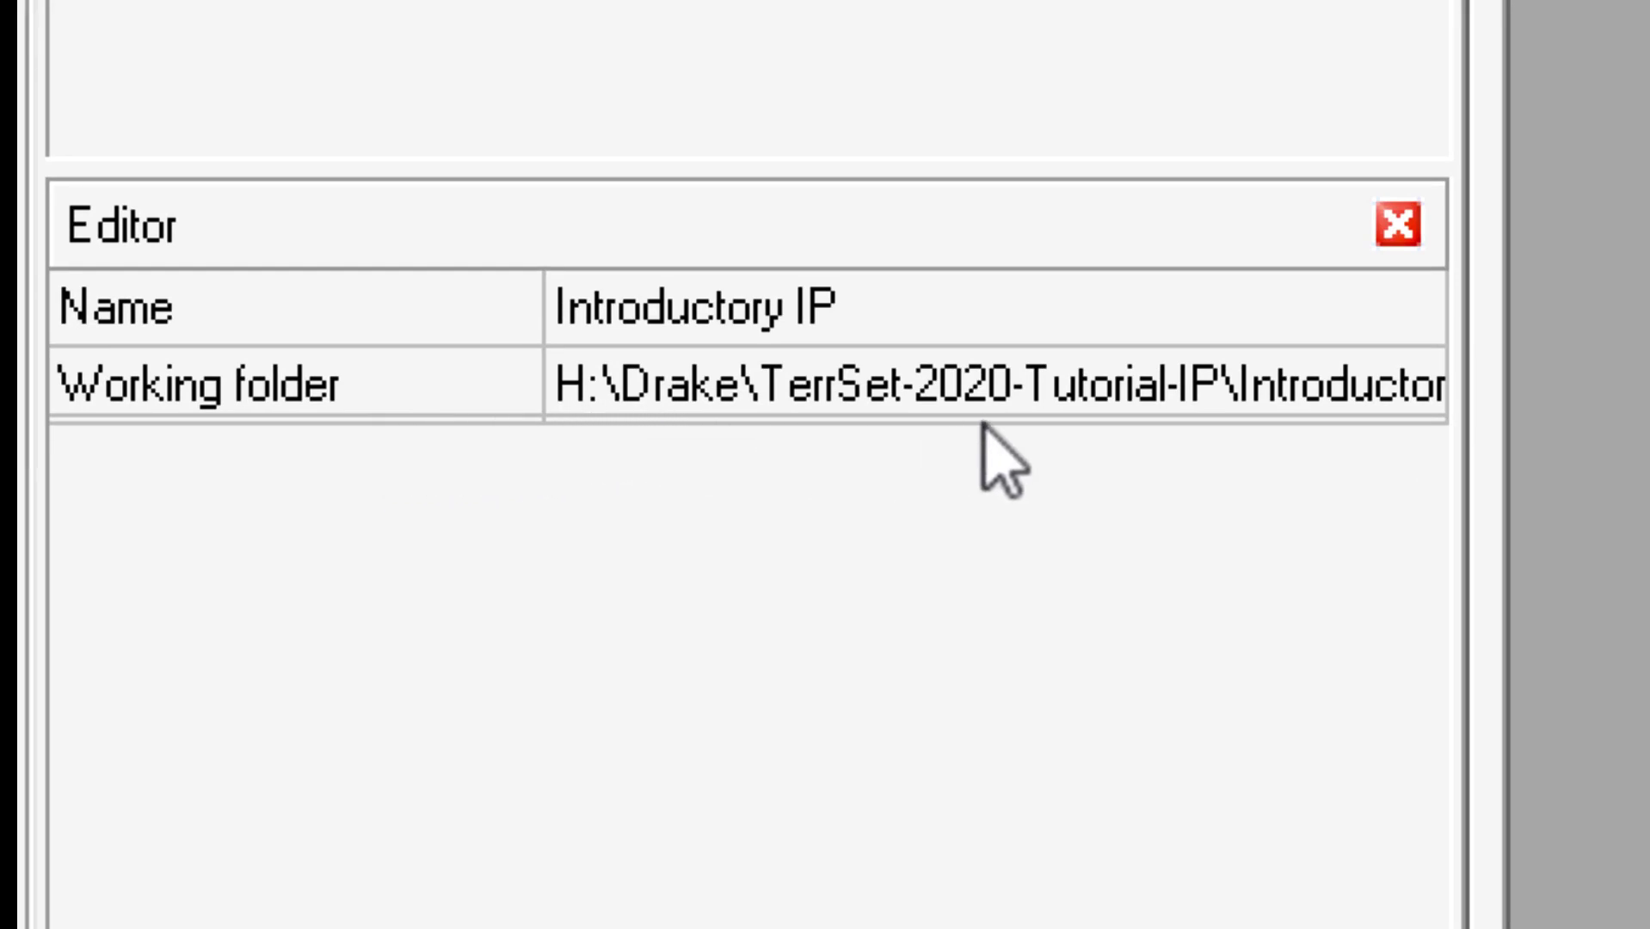
Examine the full working folder path of the Introductory IP project.
left_click(1295, 389)
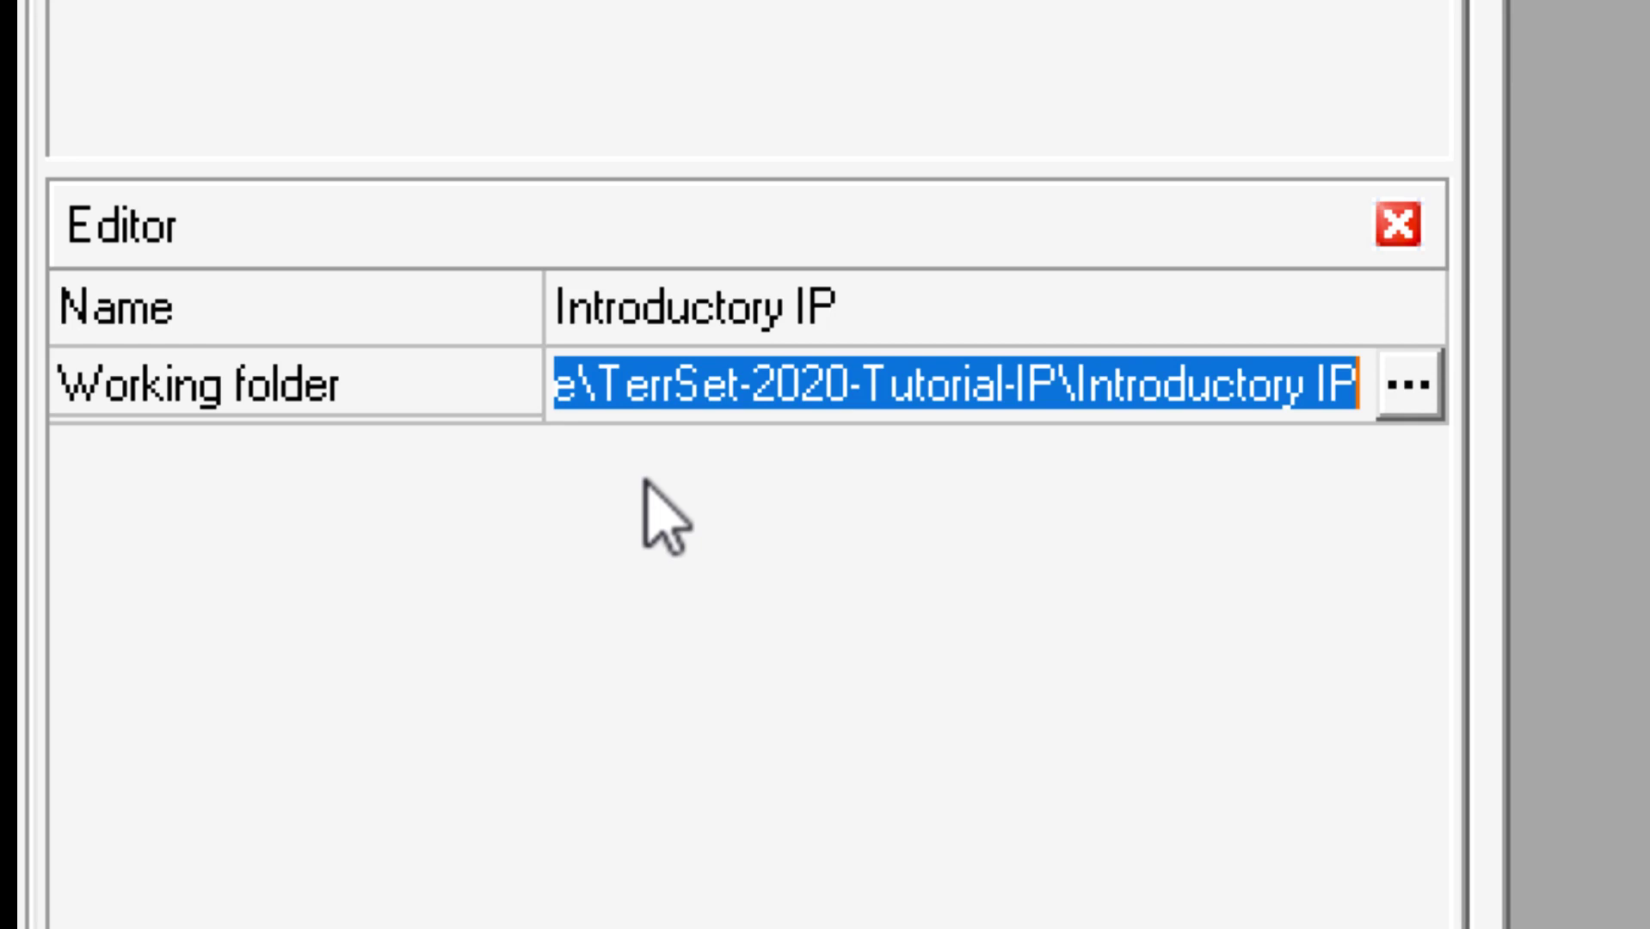
left_click(348, 537)
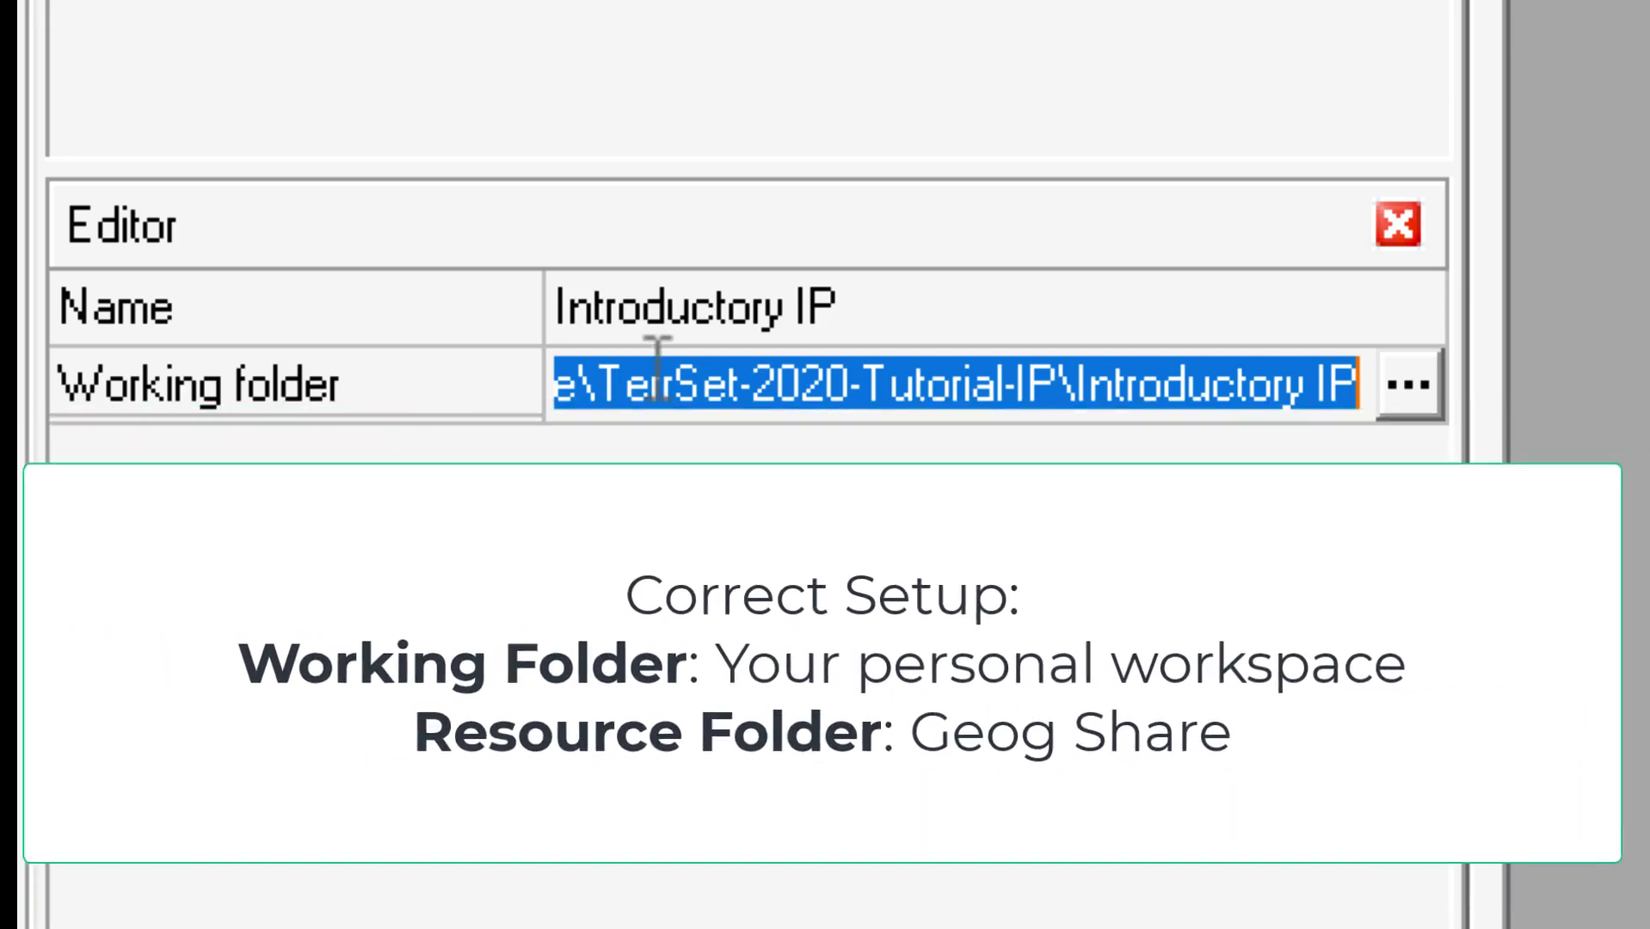
left_click(719, 391)
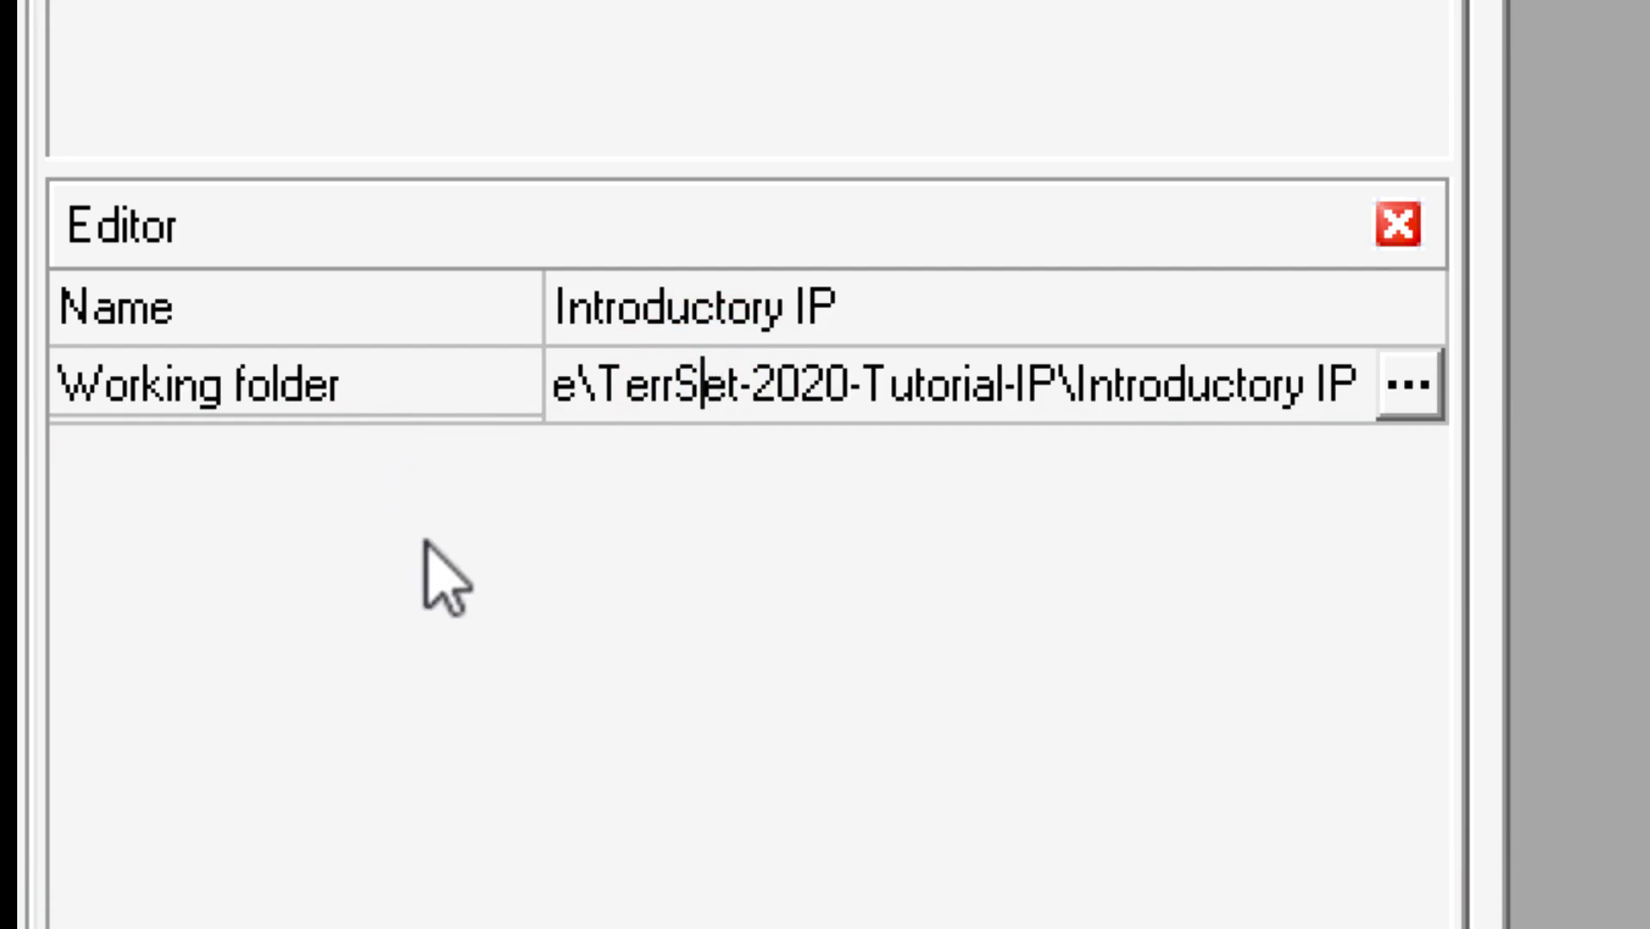
left_click(335, 557)
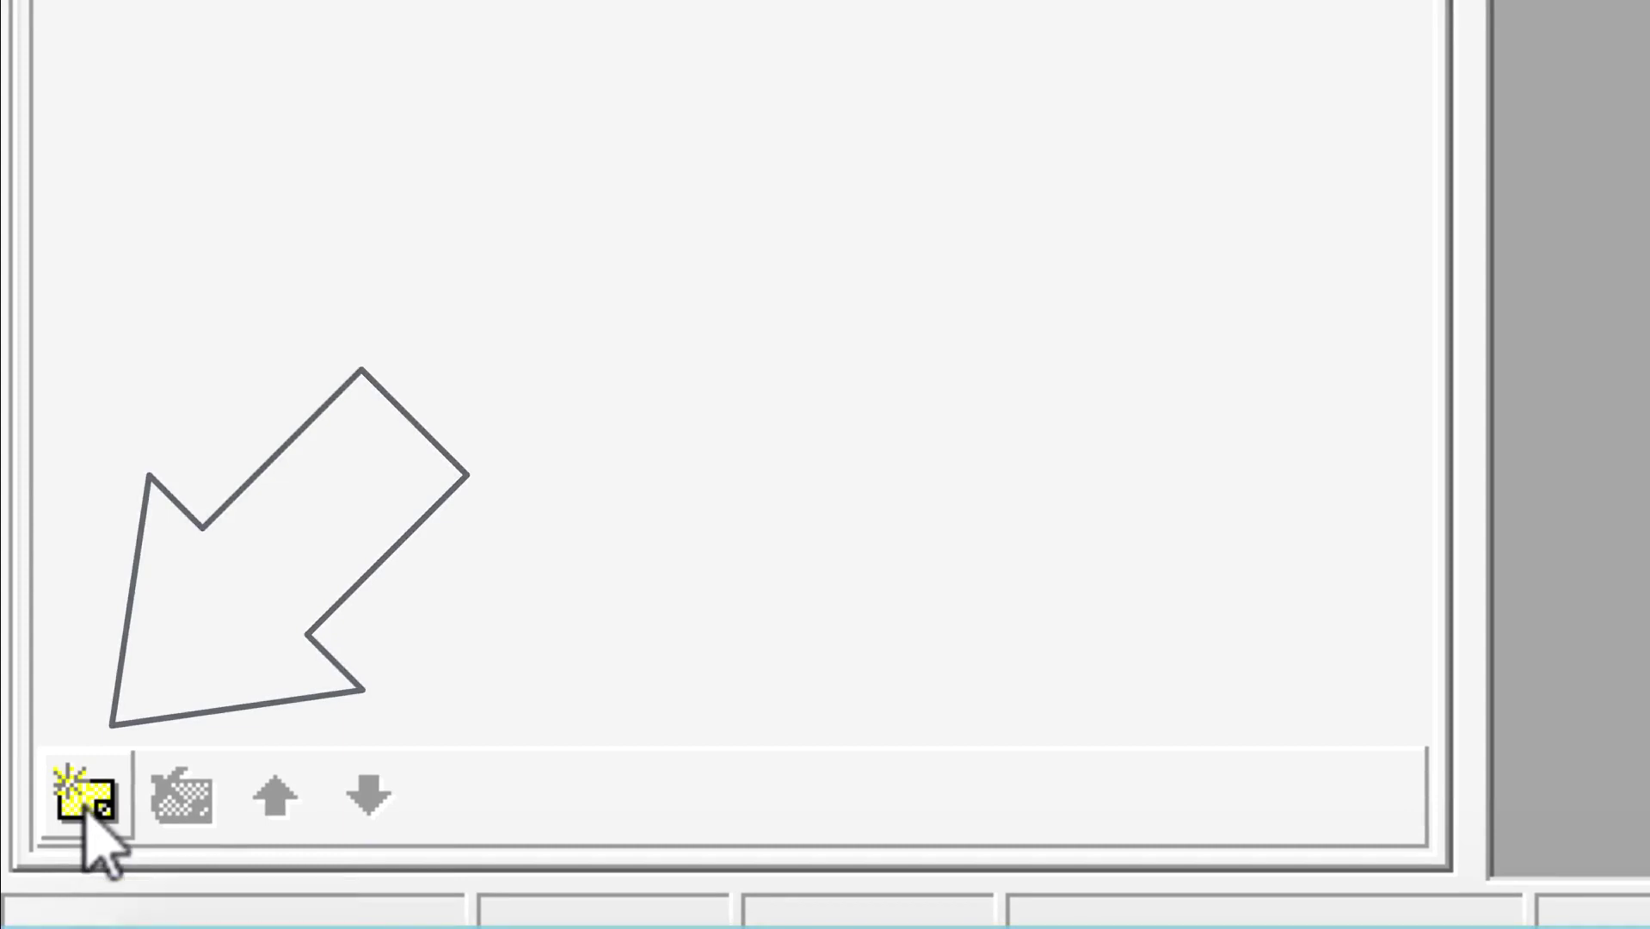
Add a resource folder entry to the Introductory IP project and review the project's full working folder path.
left_click(86, 813)
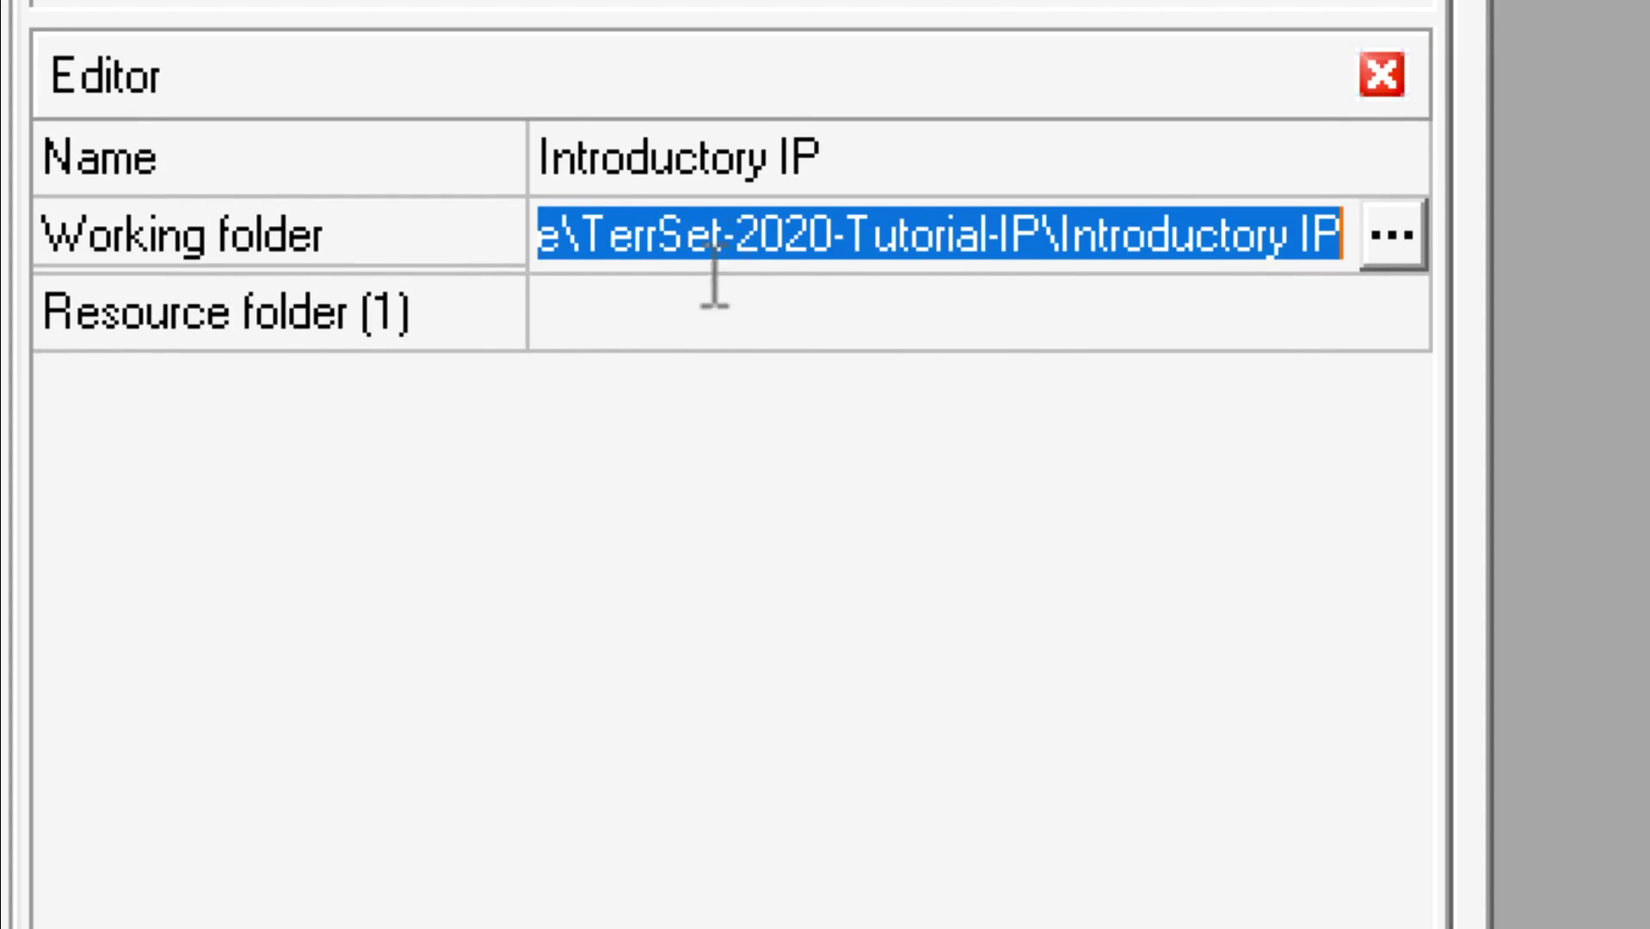
left_click(707, 311)
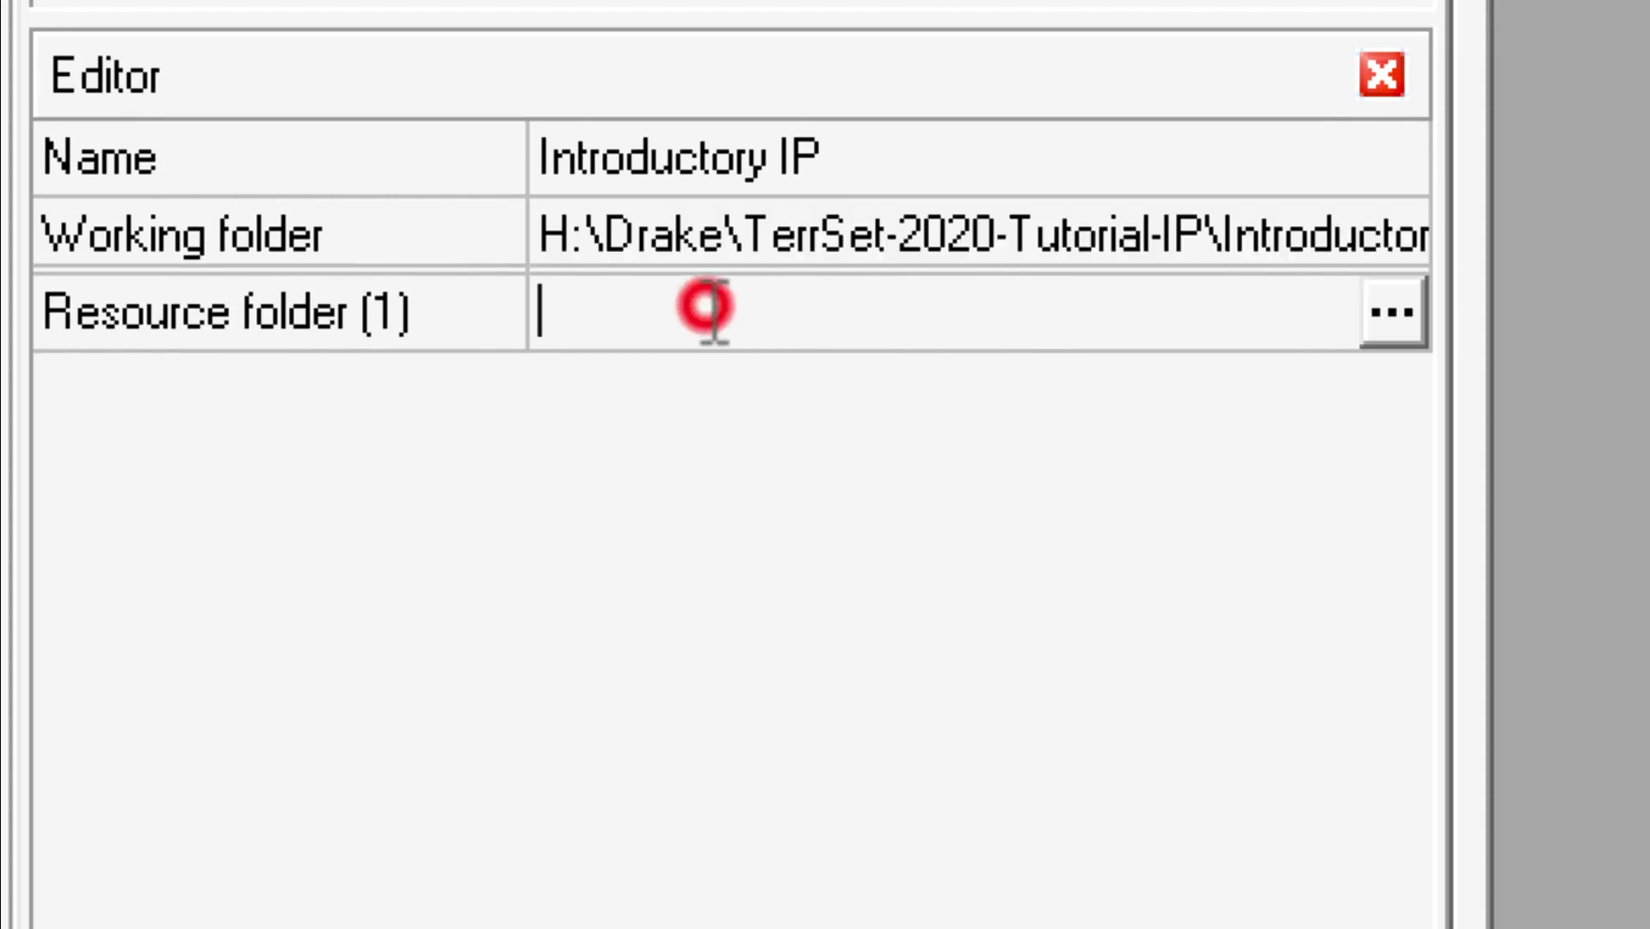
left_click(736, 238)
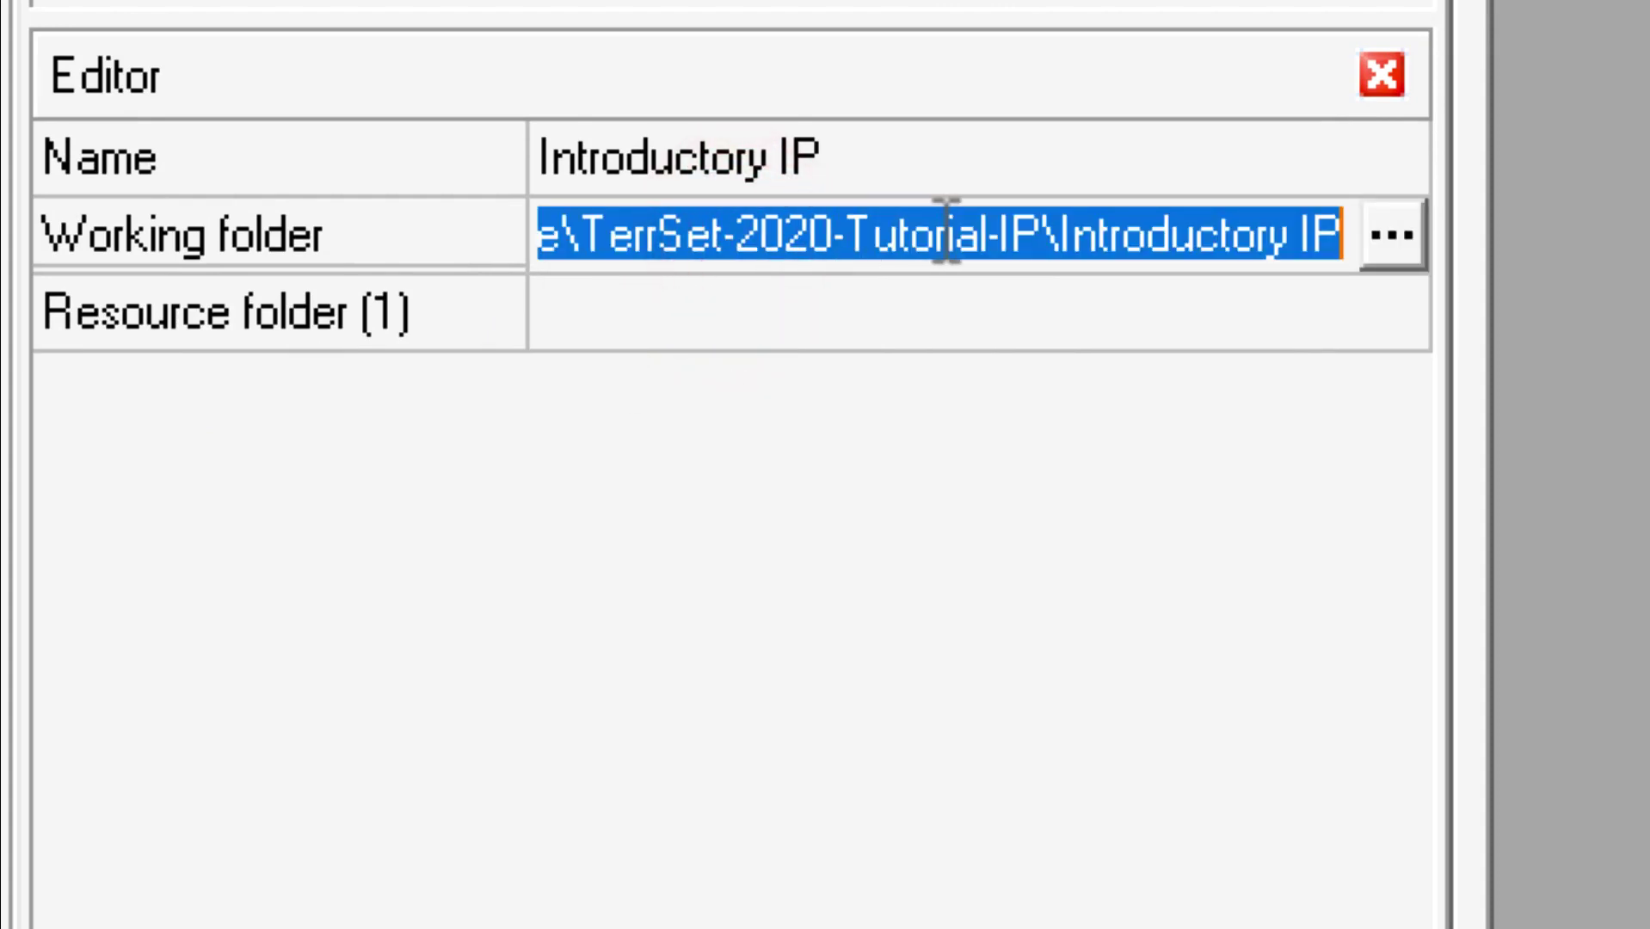
left_click(1211, 218)
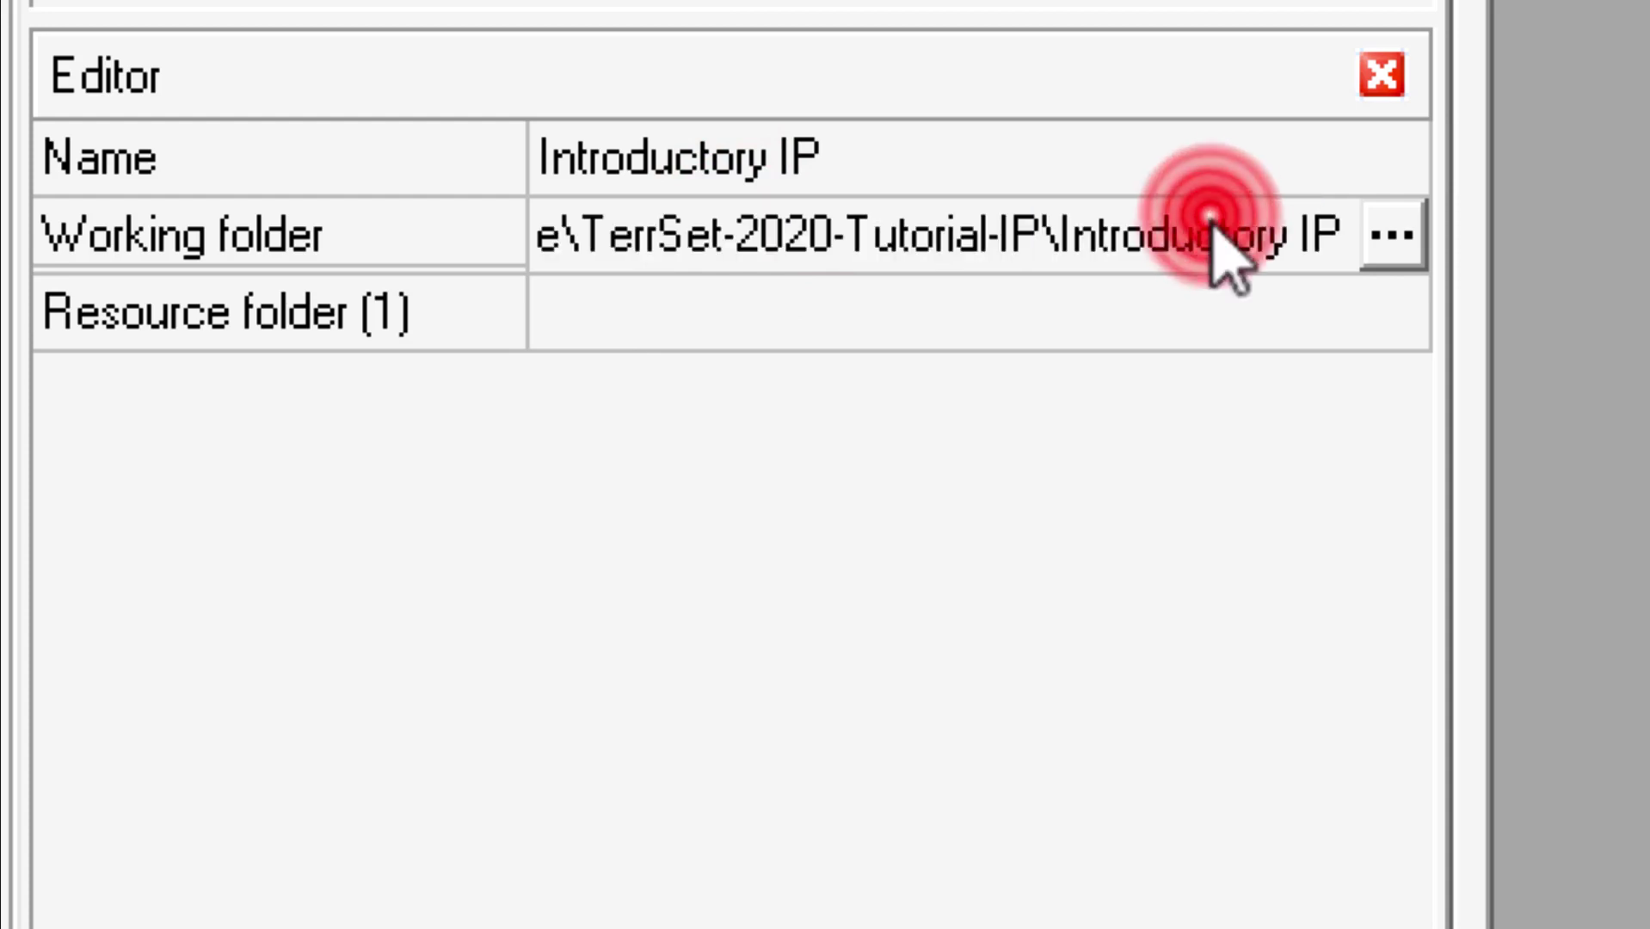
left_click(1211, 218)
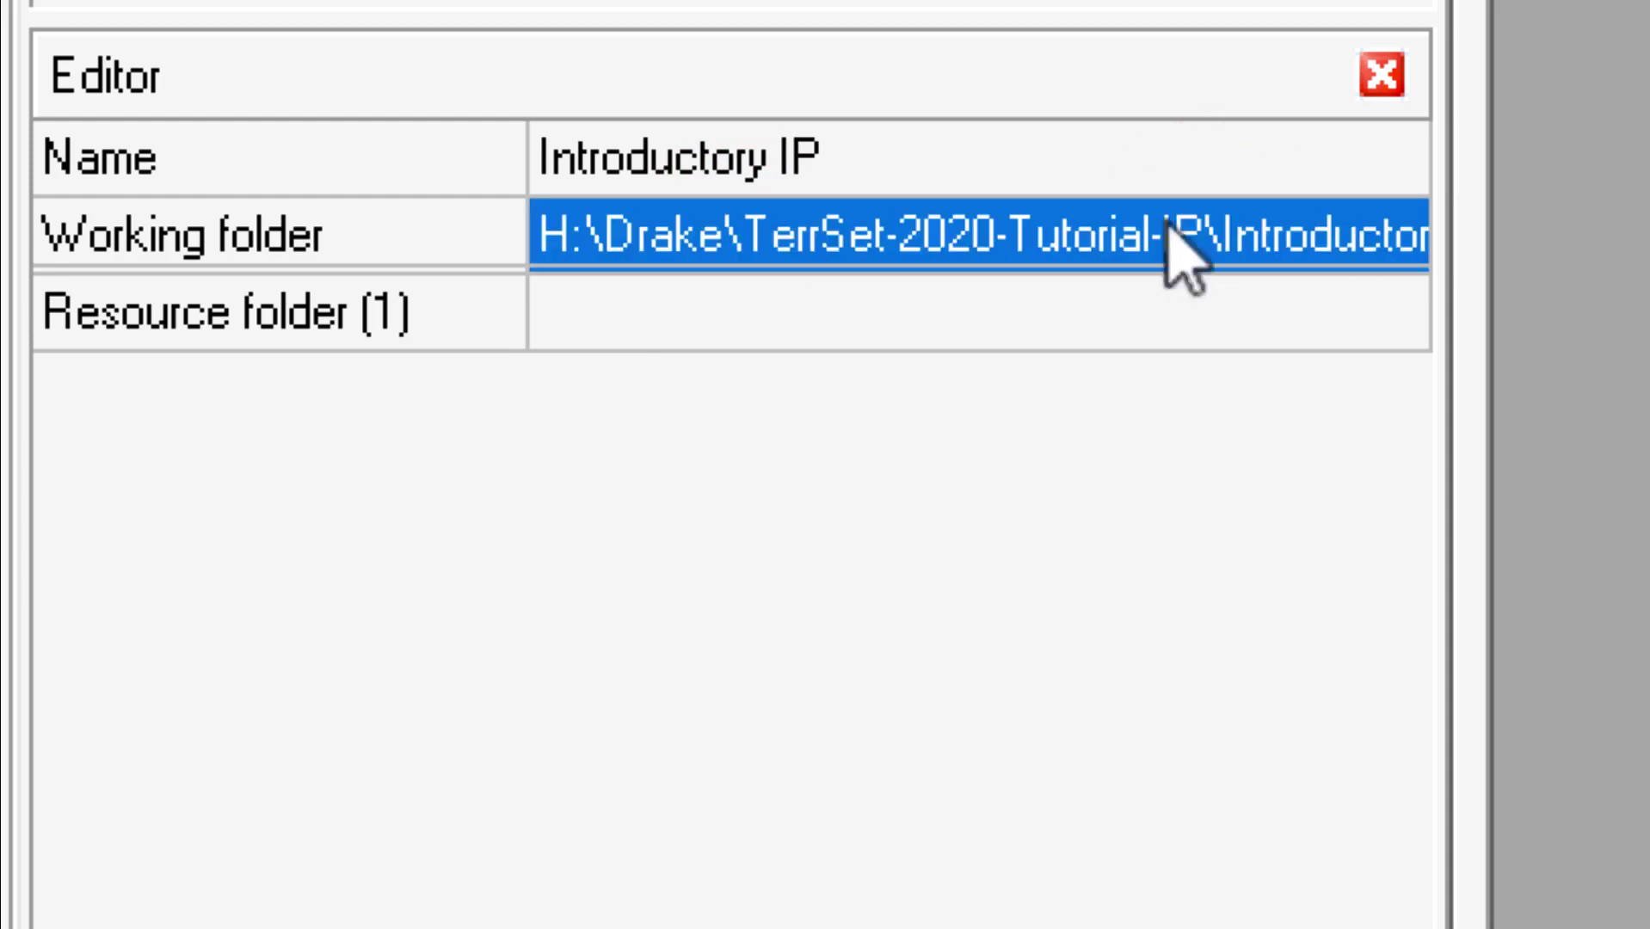
left_click(905, 234)
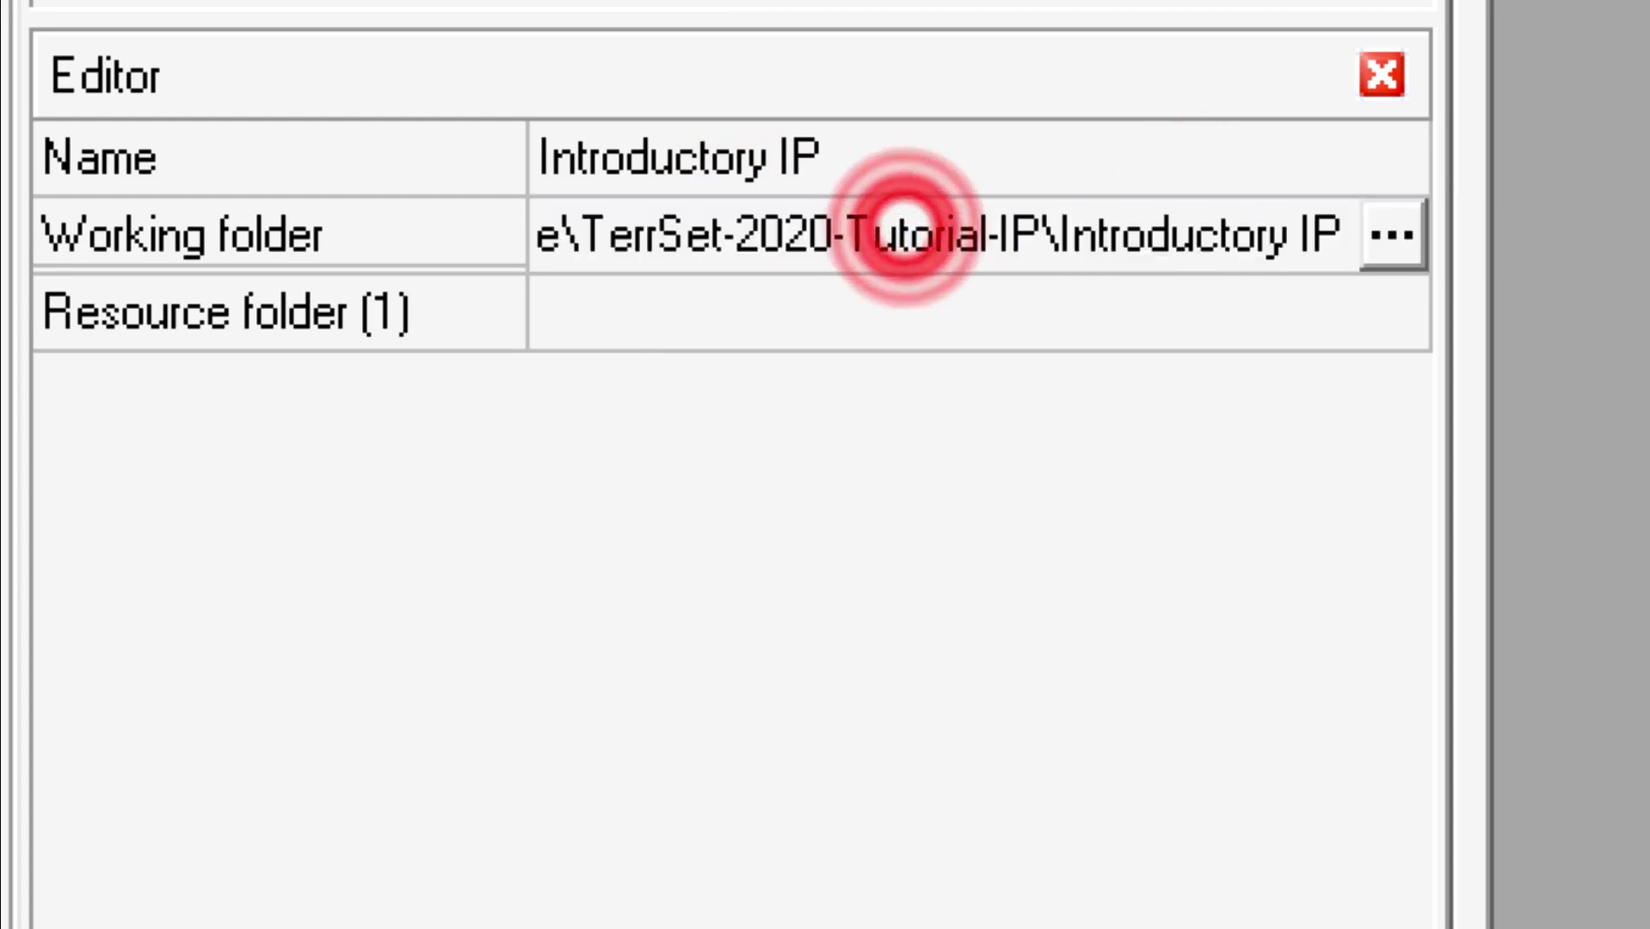
left_click(832, 245)
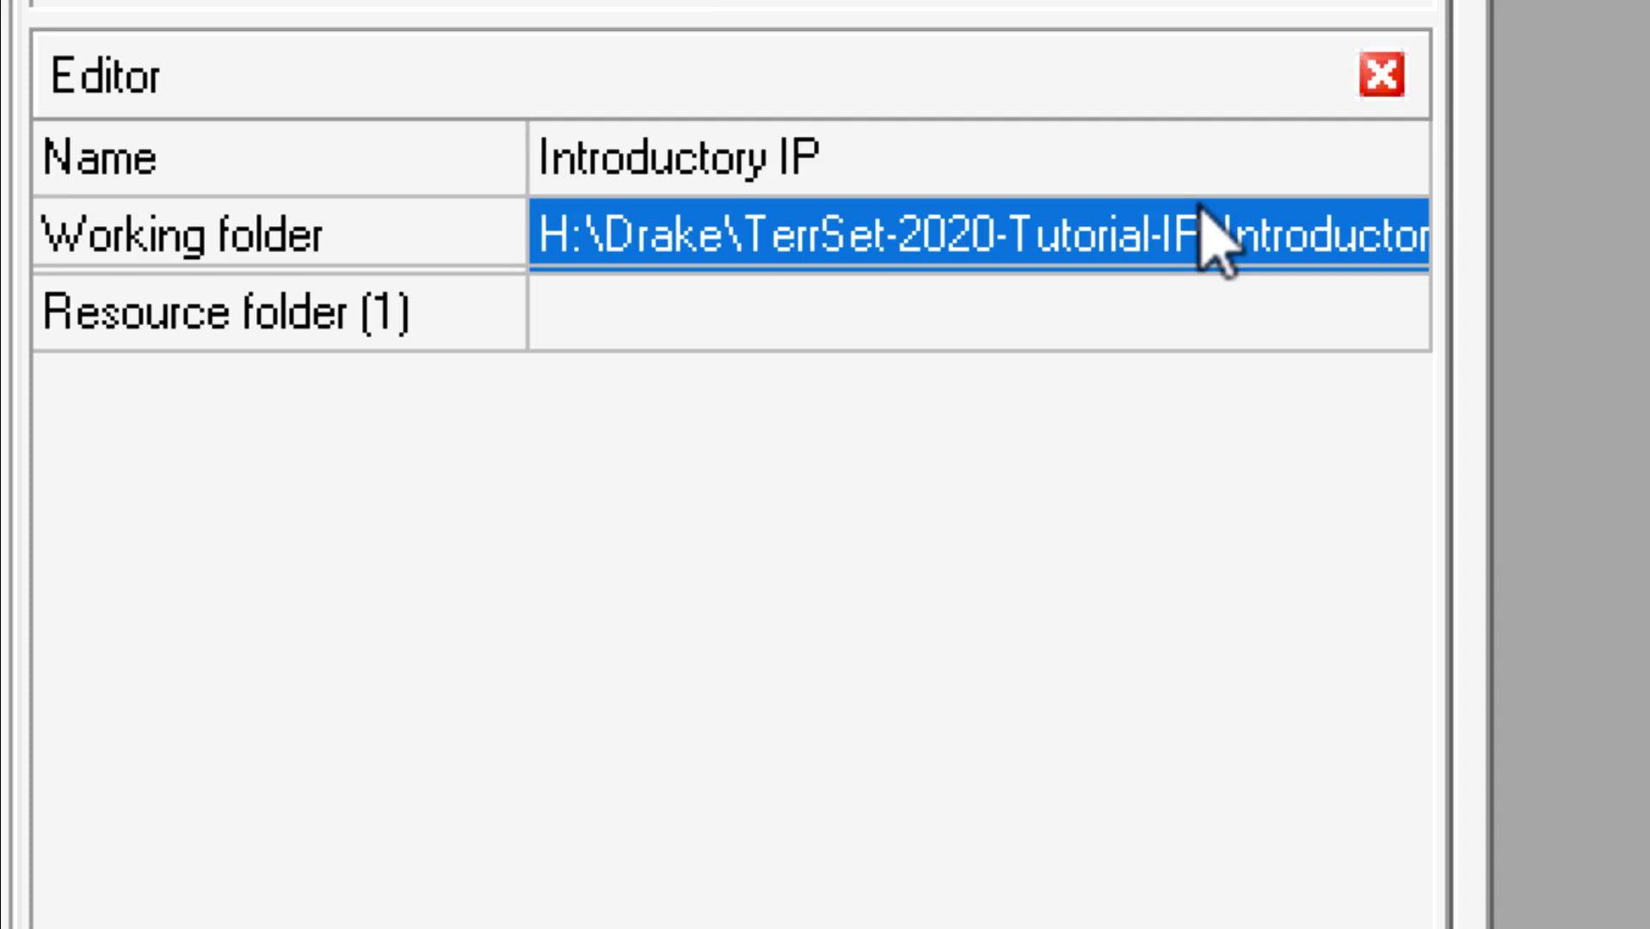
left_click(1123, 303)
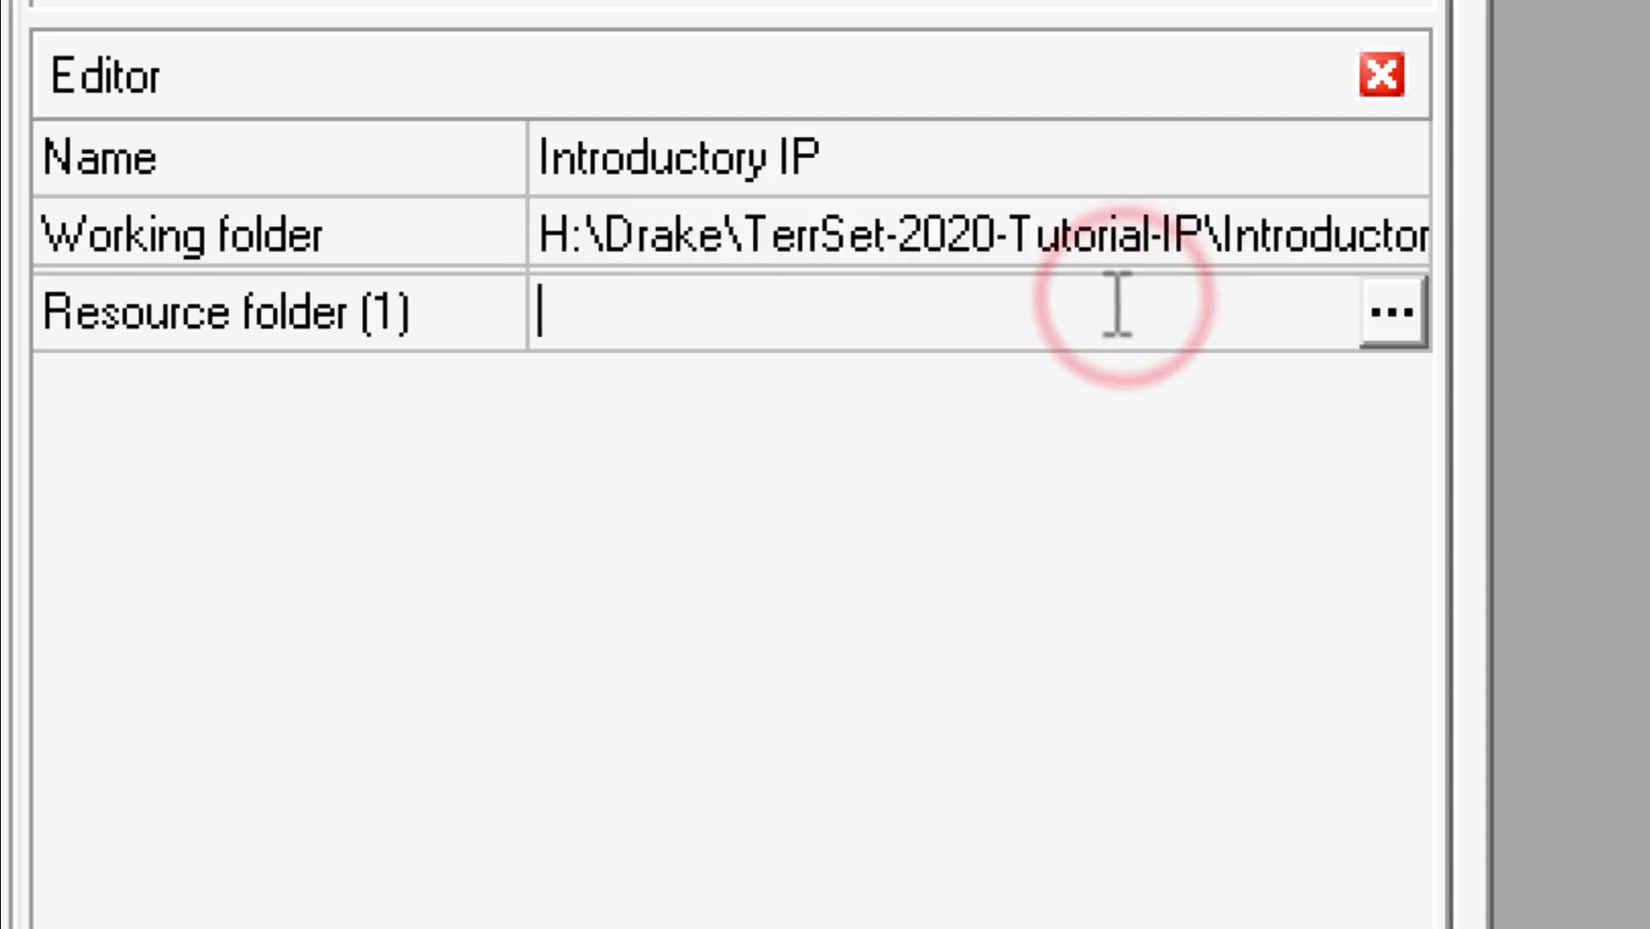
Copy the Introductory IP project's working folder path into Resource folder (1).
left_click(755, 303)
left_click(806, 230)
key("ctrl+c")
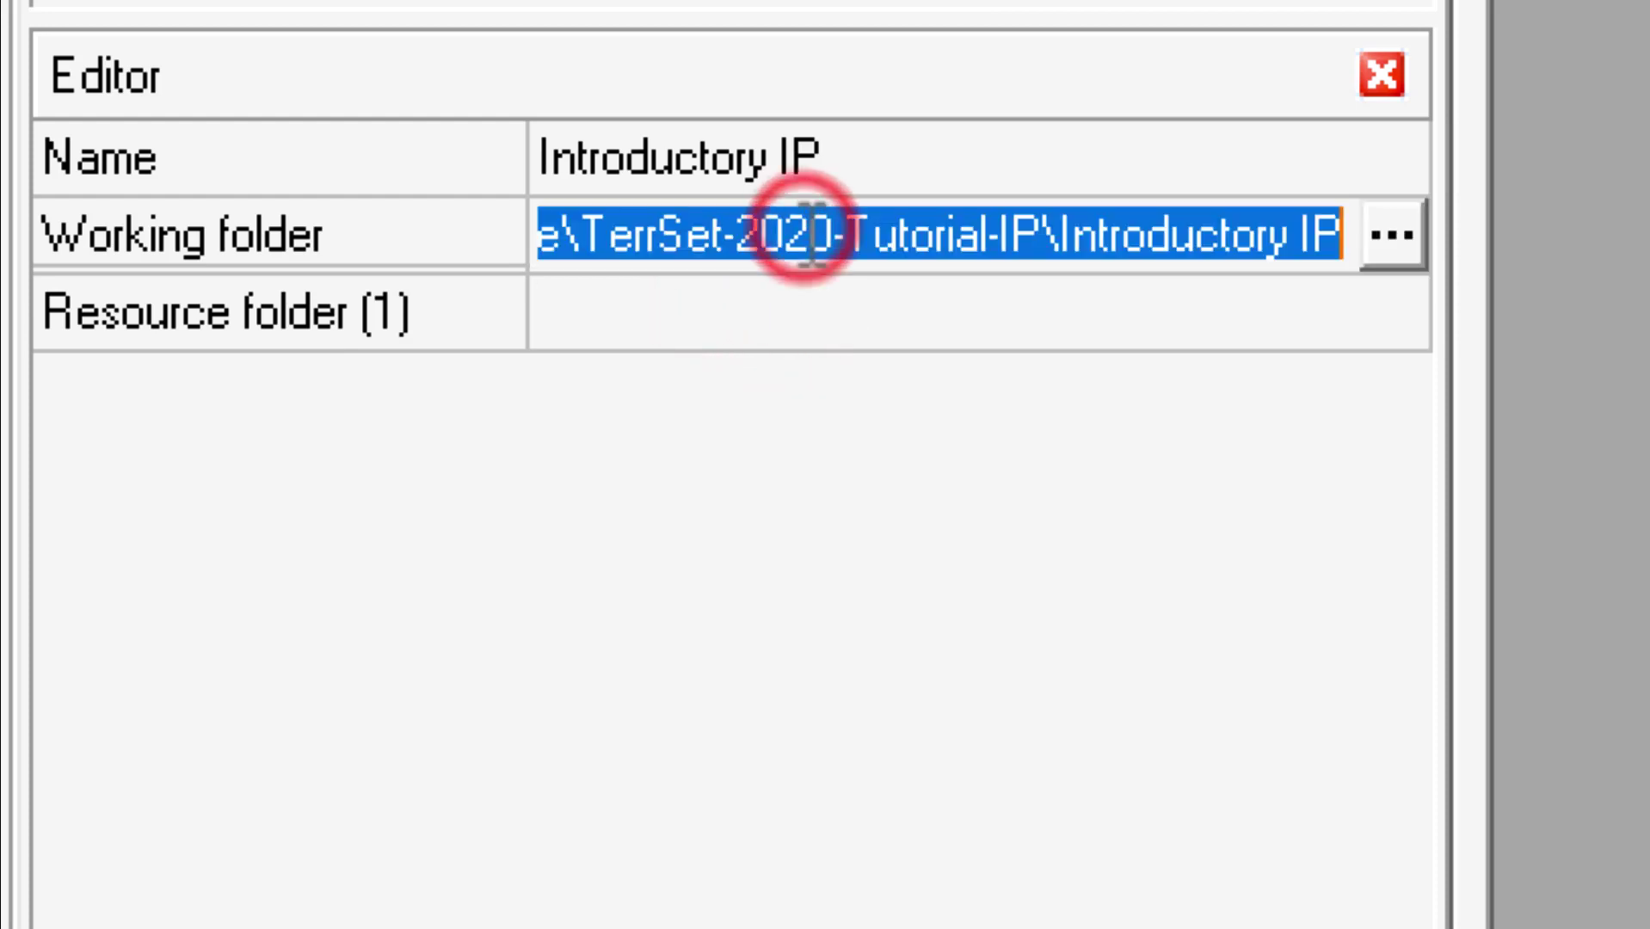
left_click(802, 320)
key("ctrl+v")
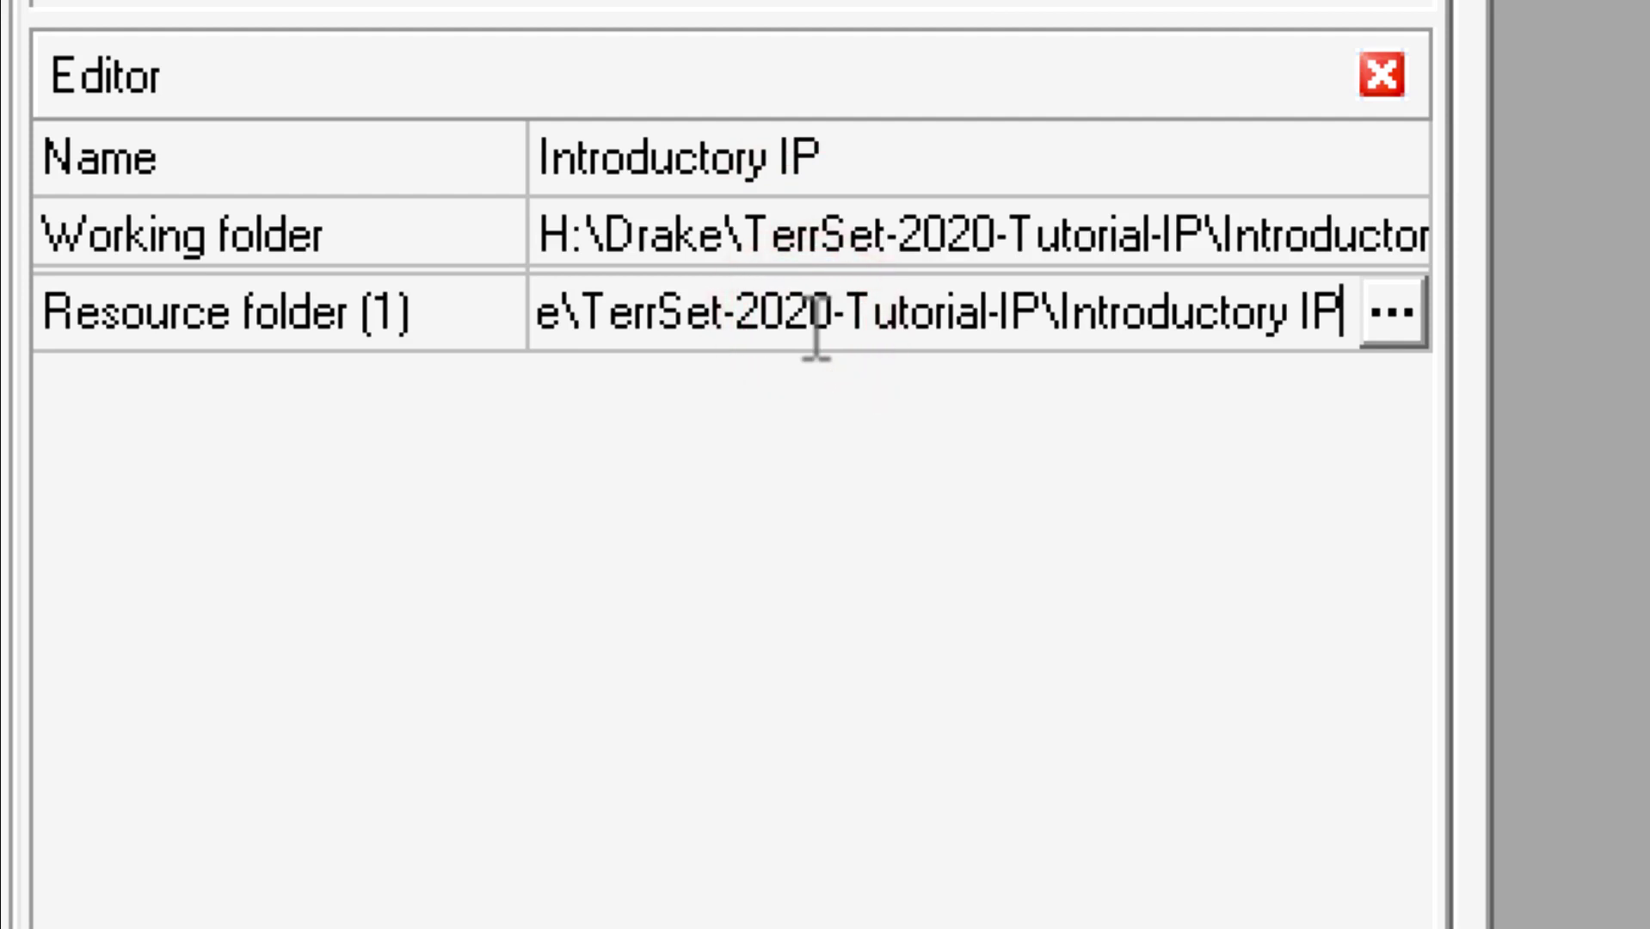
left_click(766, 462)
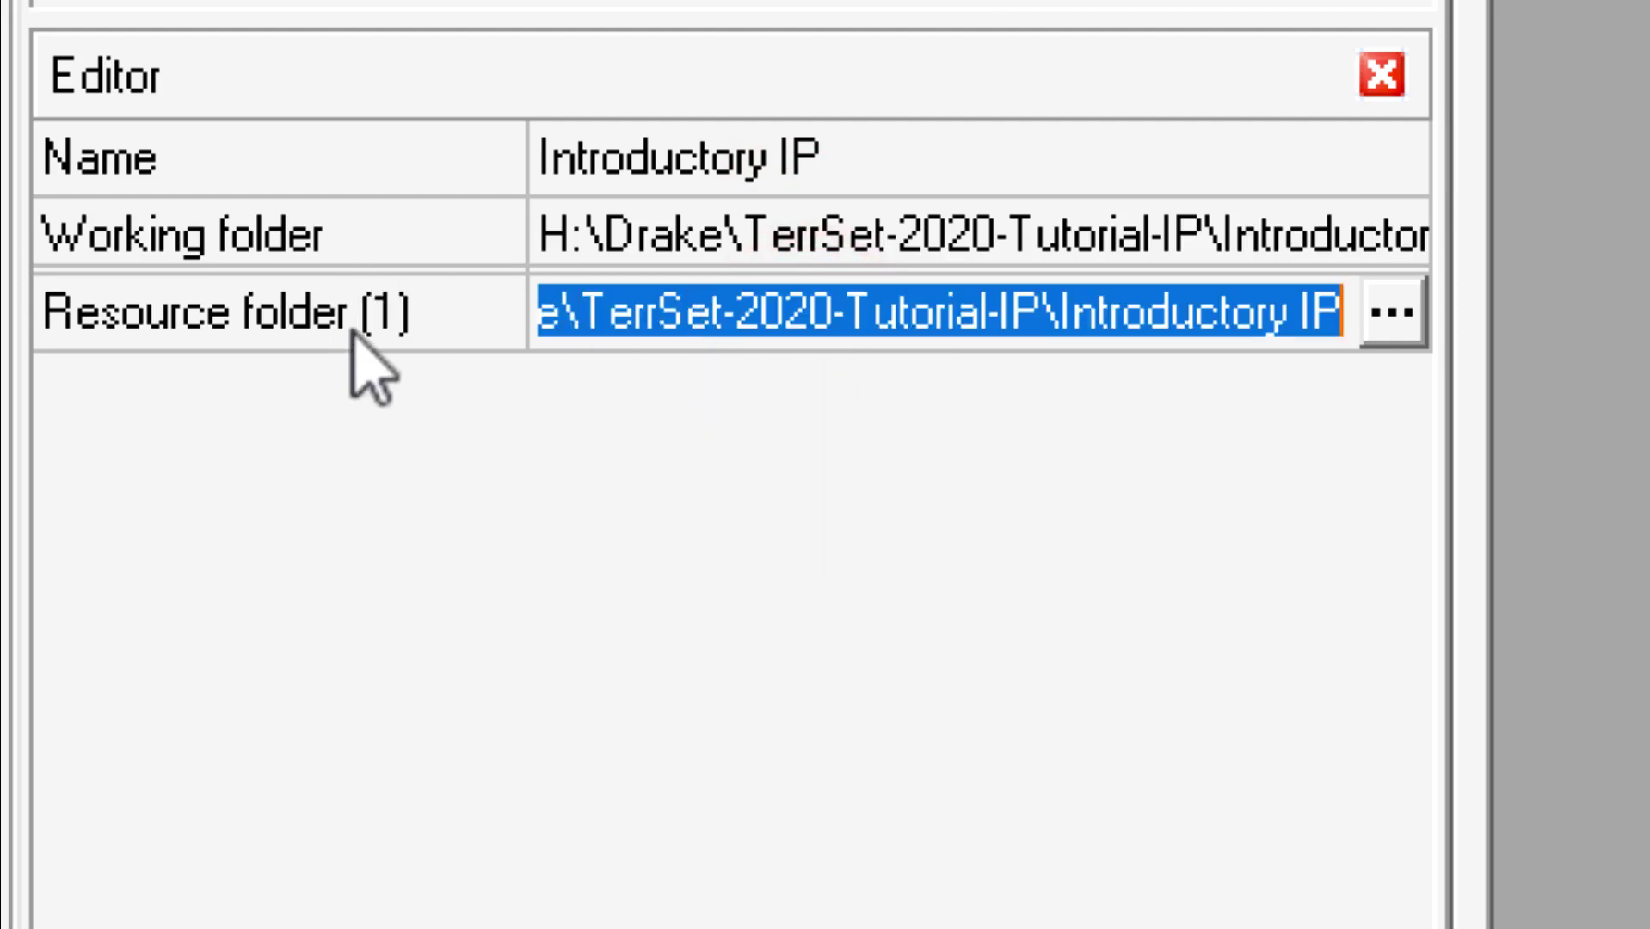
Browse for a different working folder for the Introductory IP project and collapse This PC in the folder tree.
left_click(989, 233)
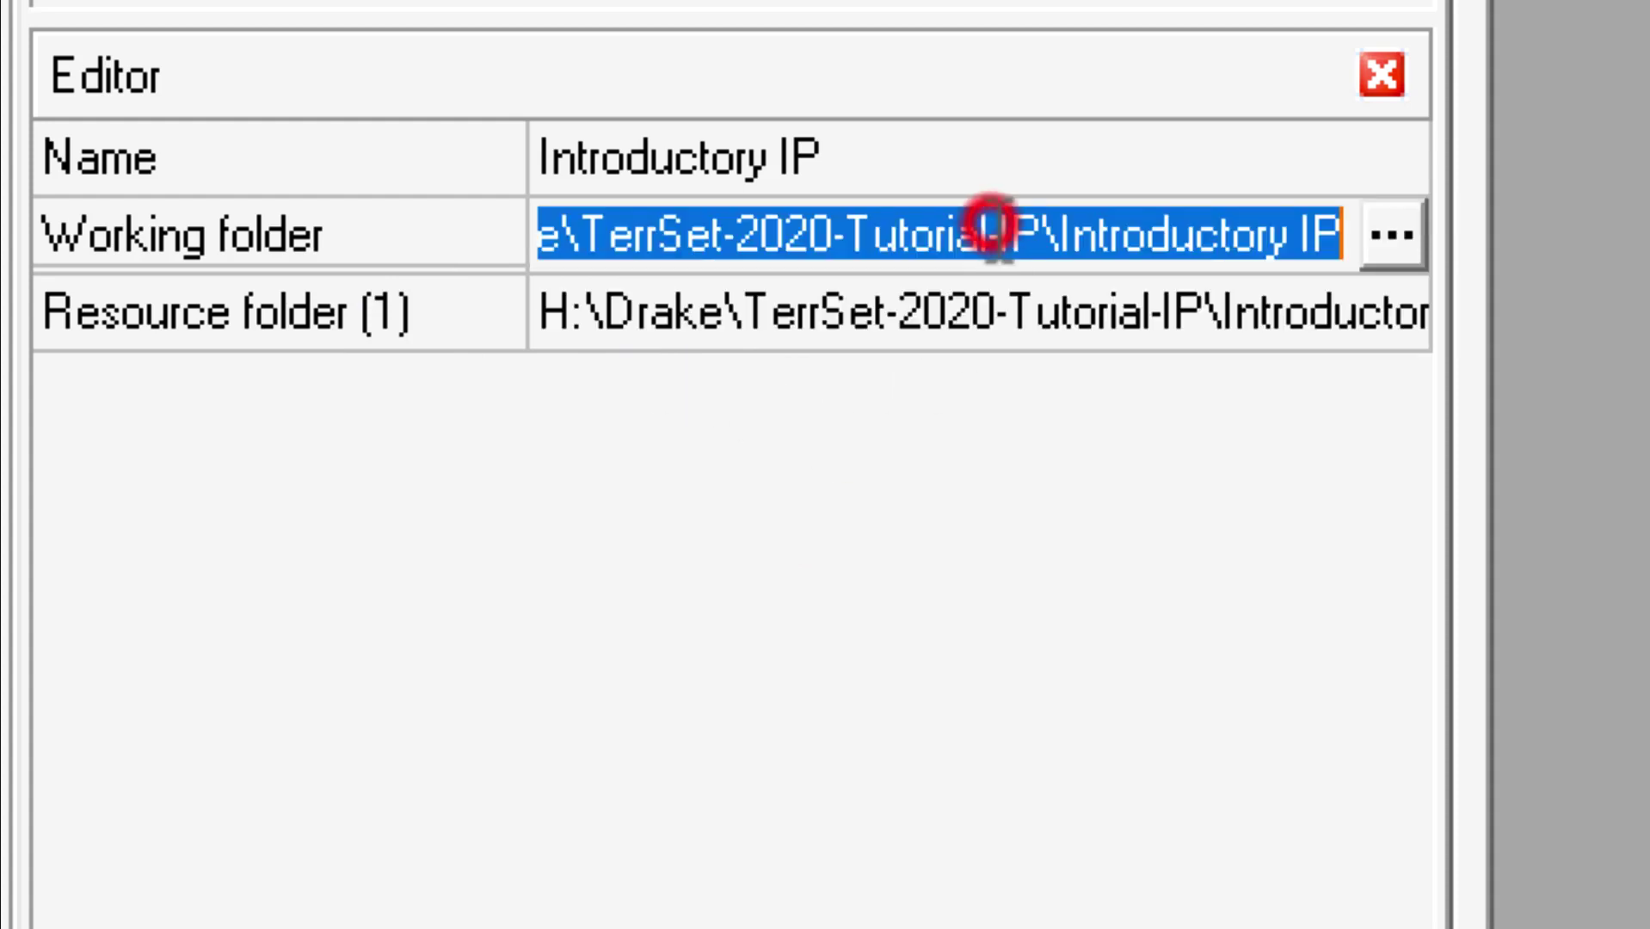
left_click(1391, 235)
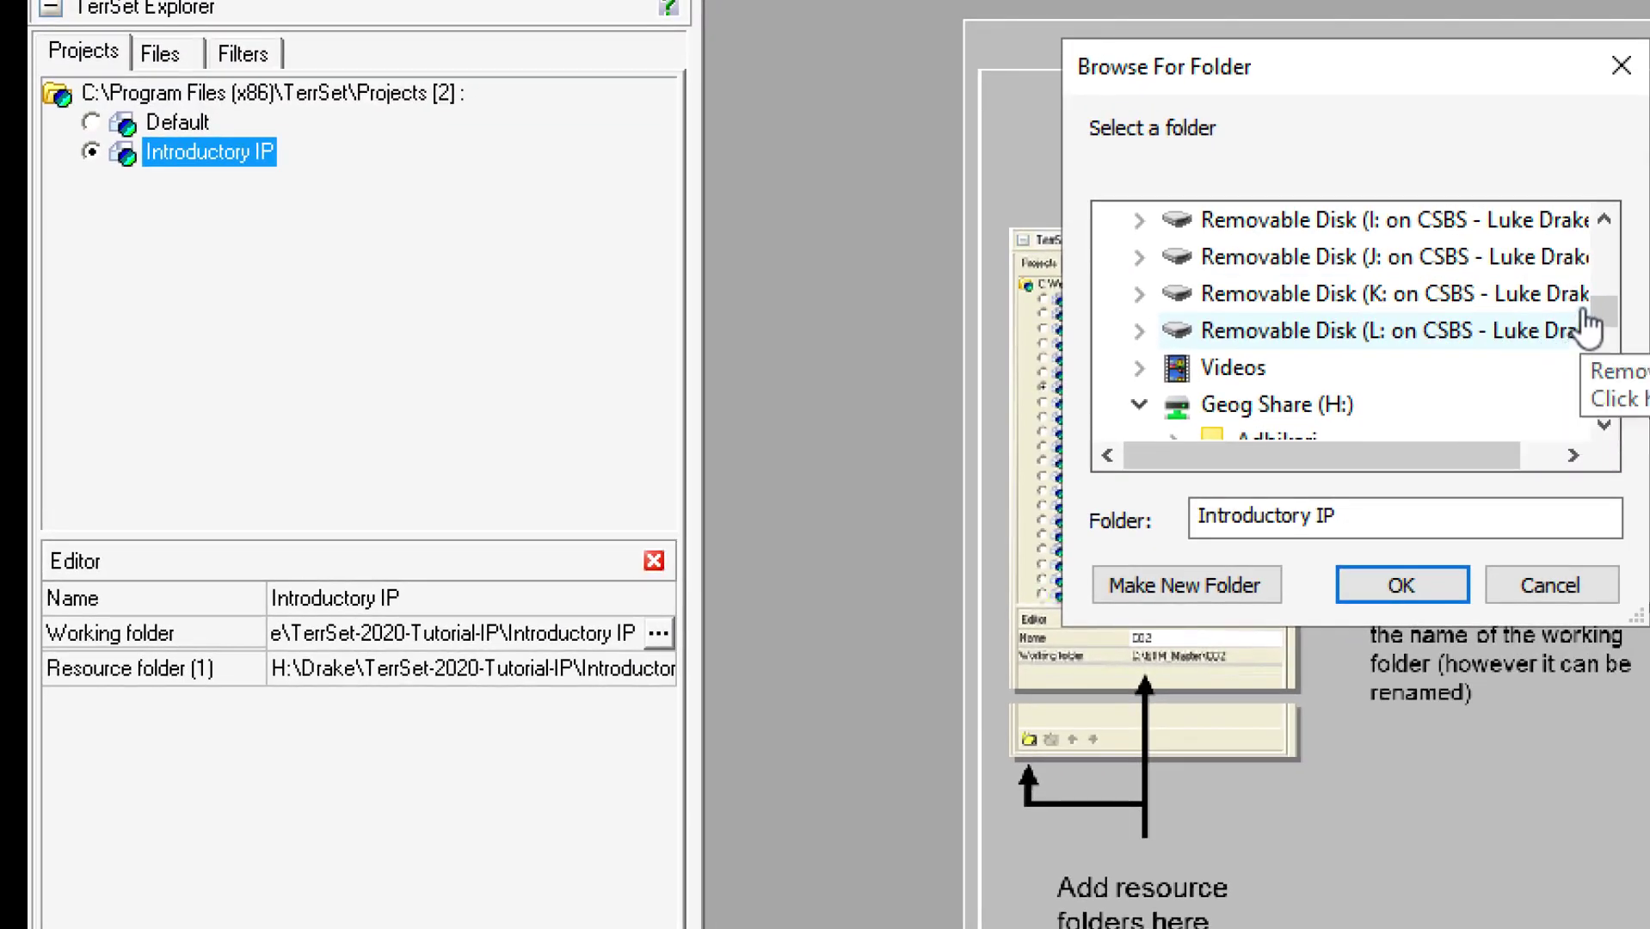
left_click_drag(1593, 320, 1614, 282)
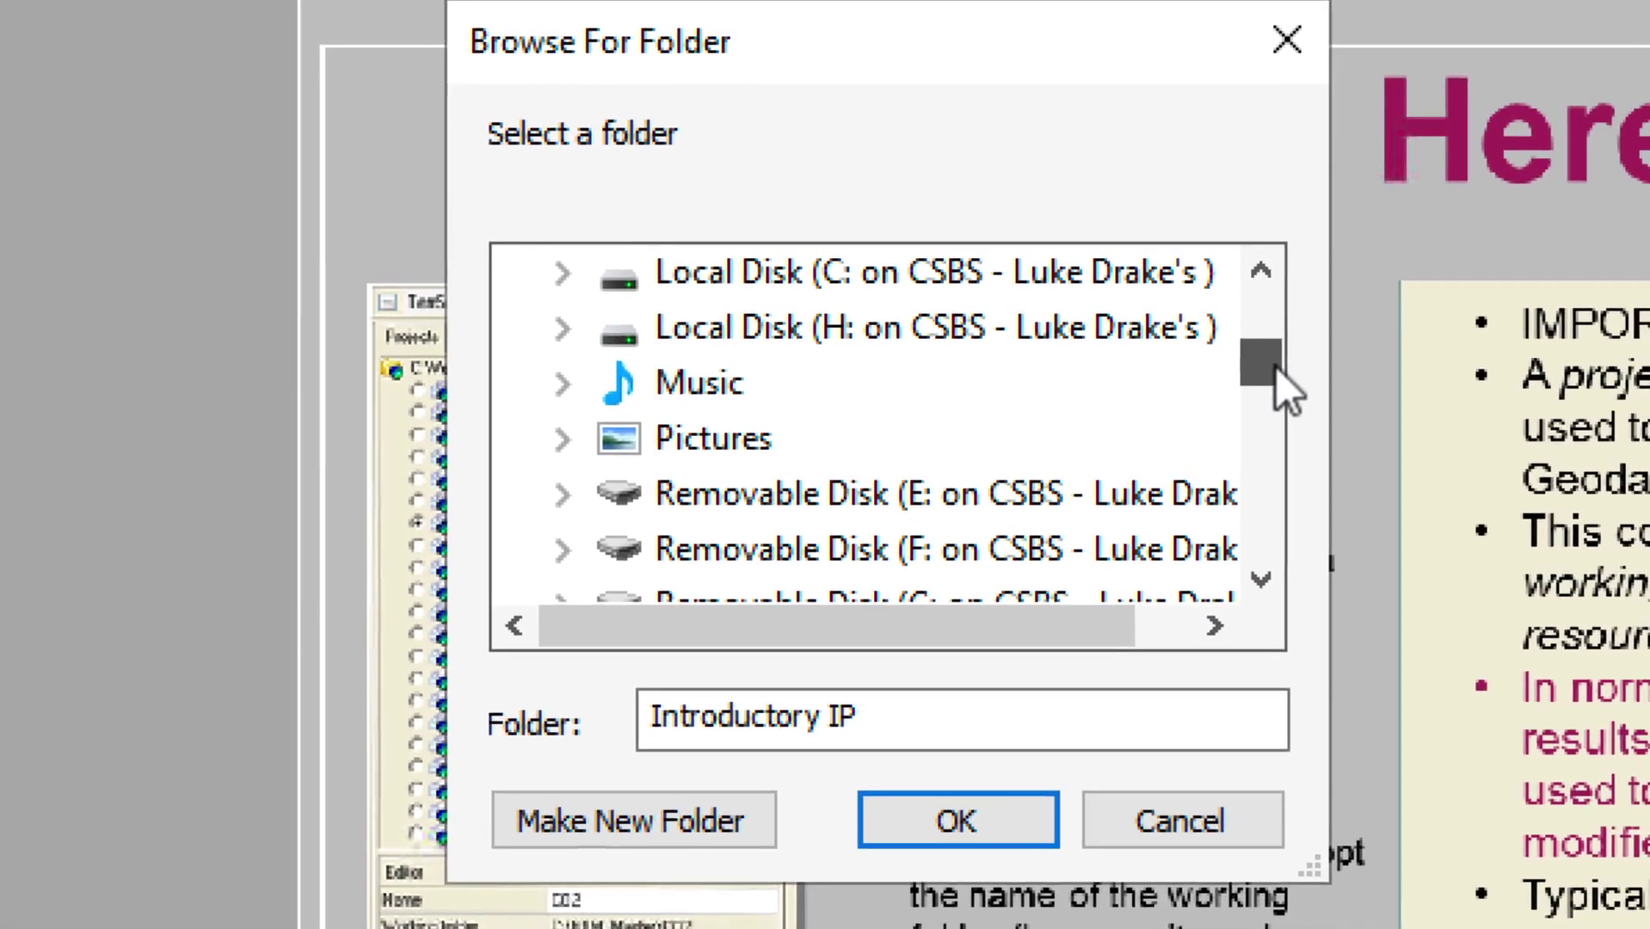
left_click_drag(1275, 365, 1281, 325)
left_click(548, 552)
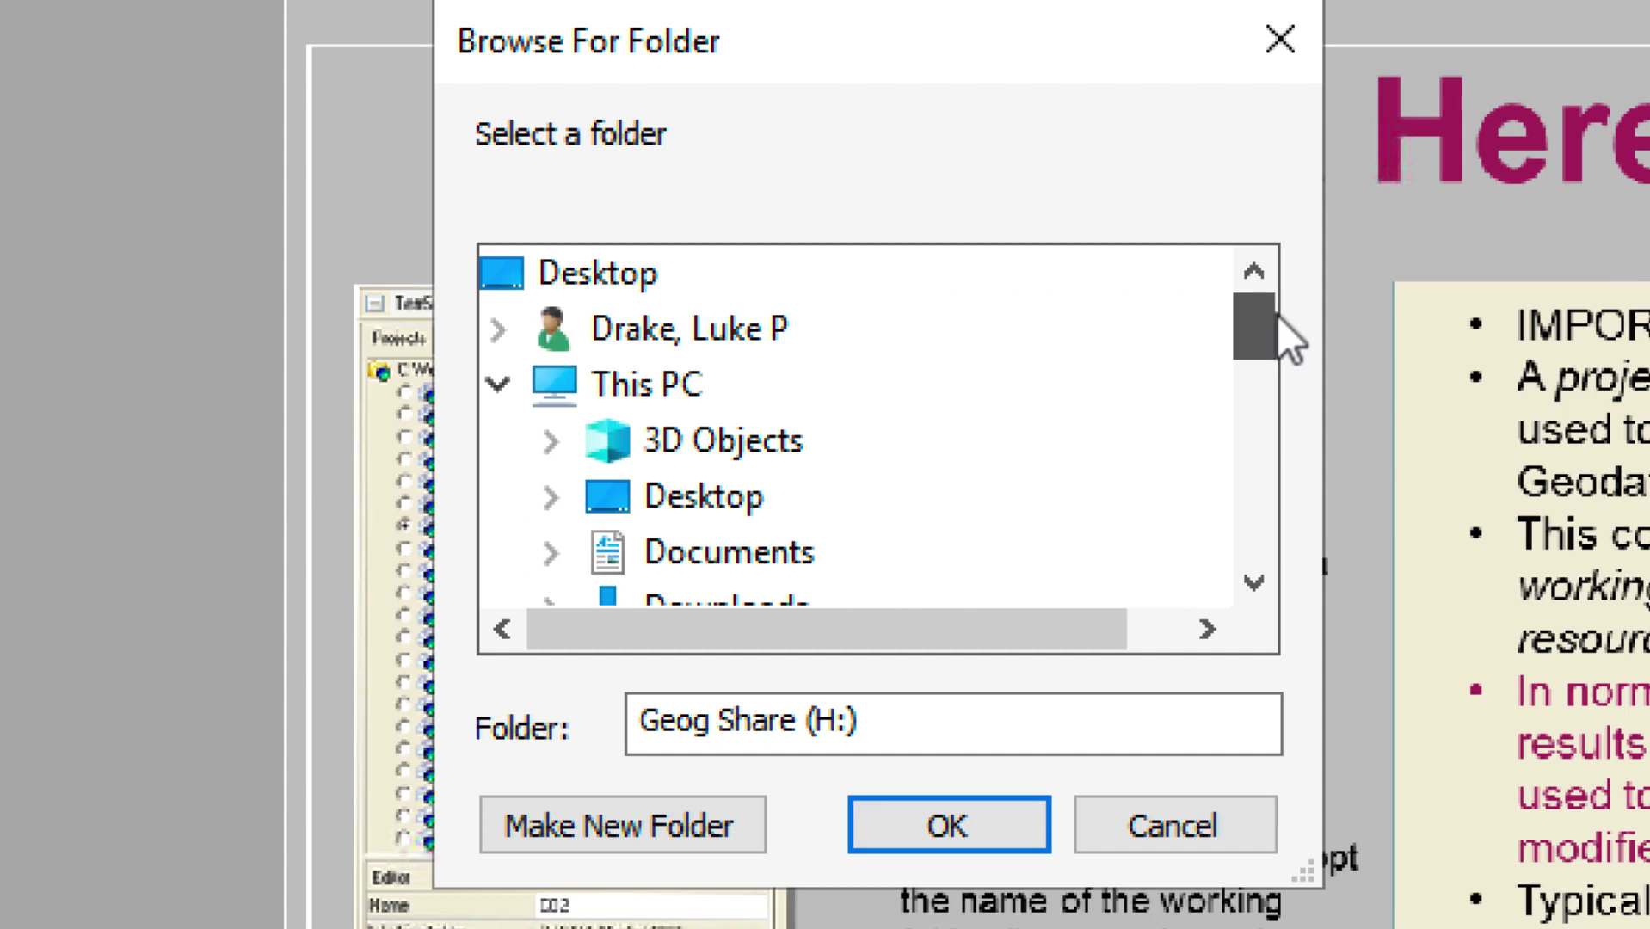
left_click(495, 381)
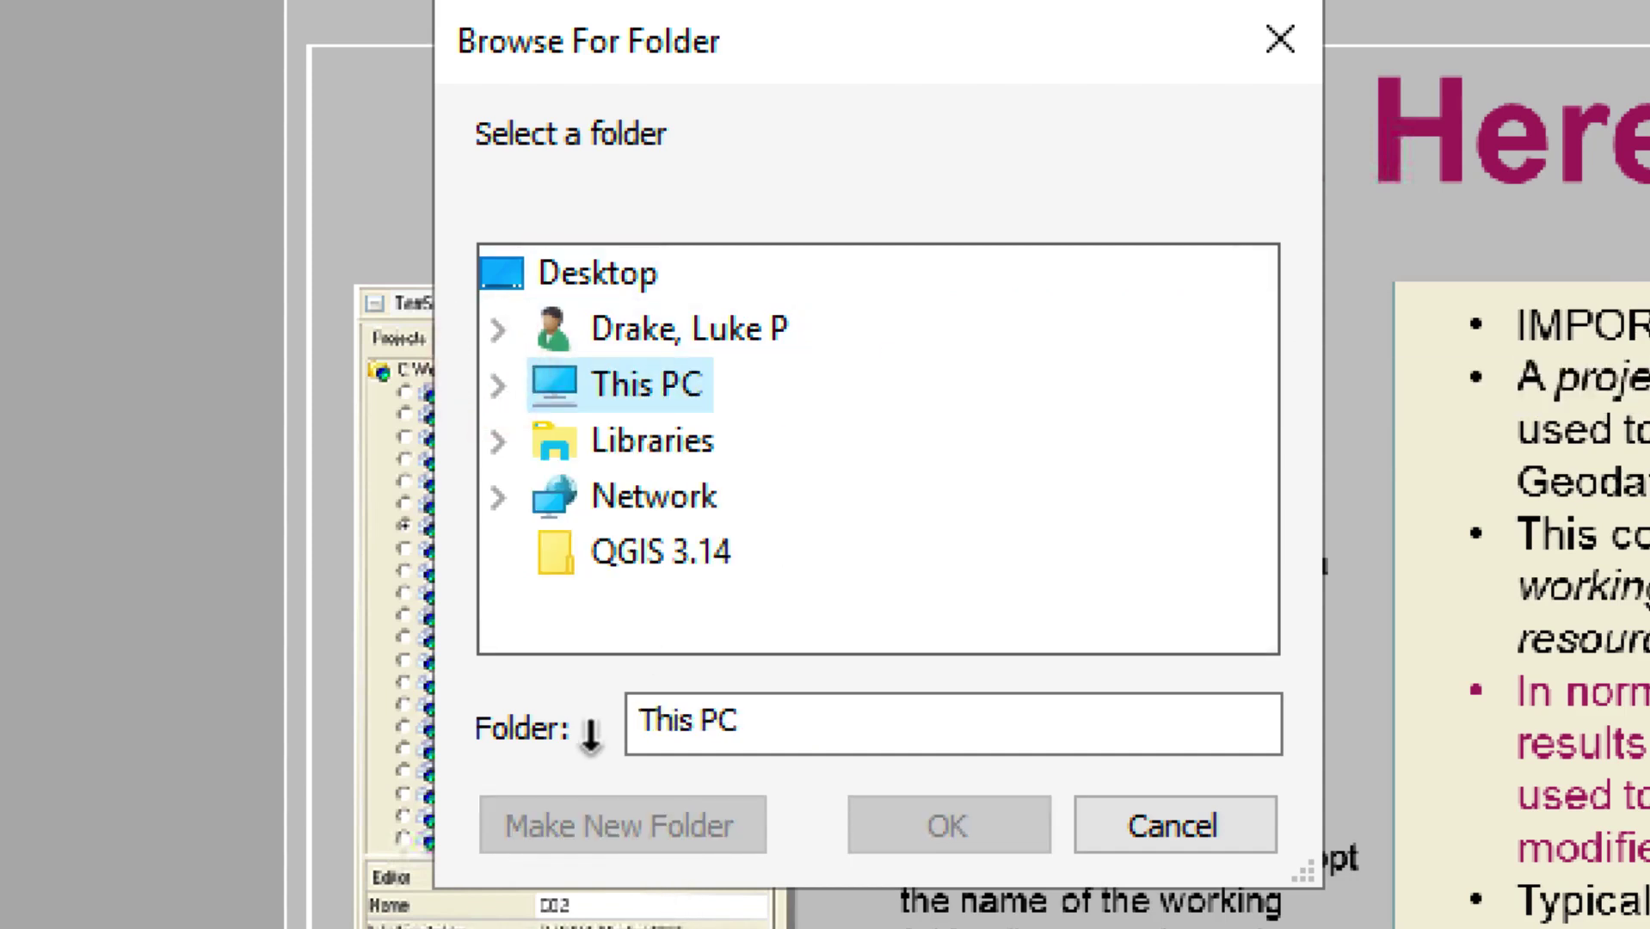
Set the project's working folder to the Critical GIS files folder inside the personal user folder.
double_click(669, 332)
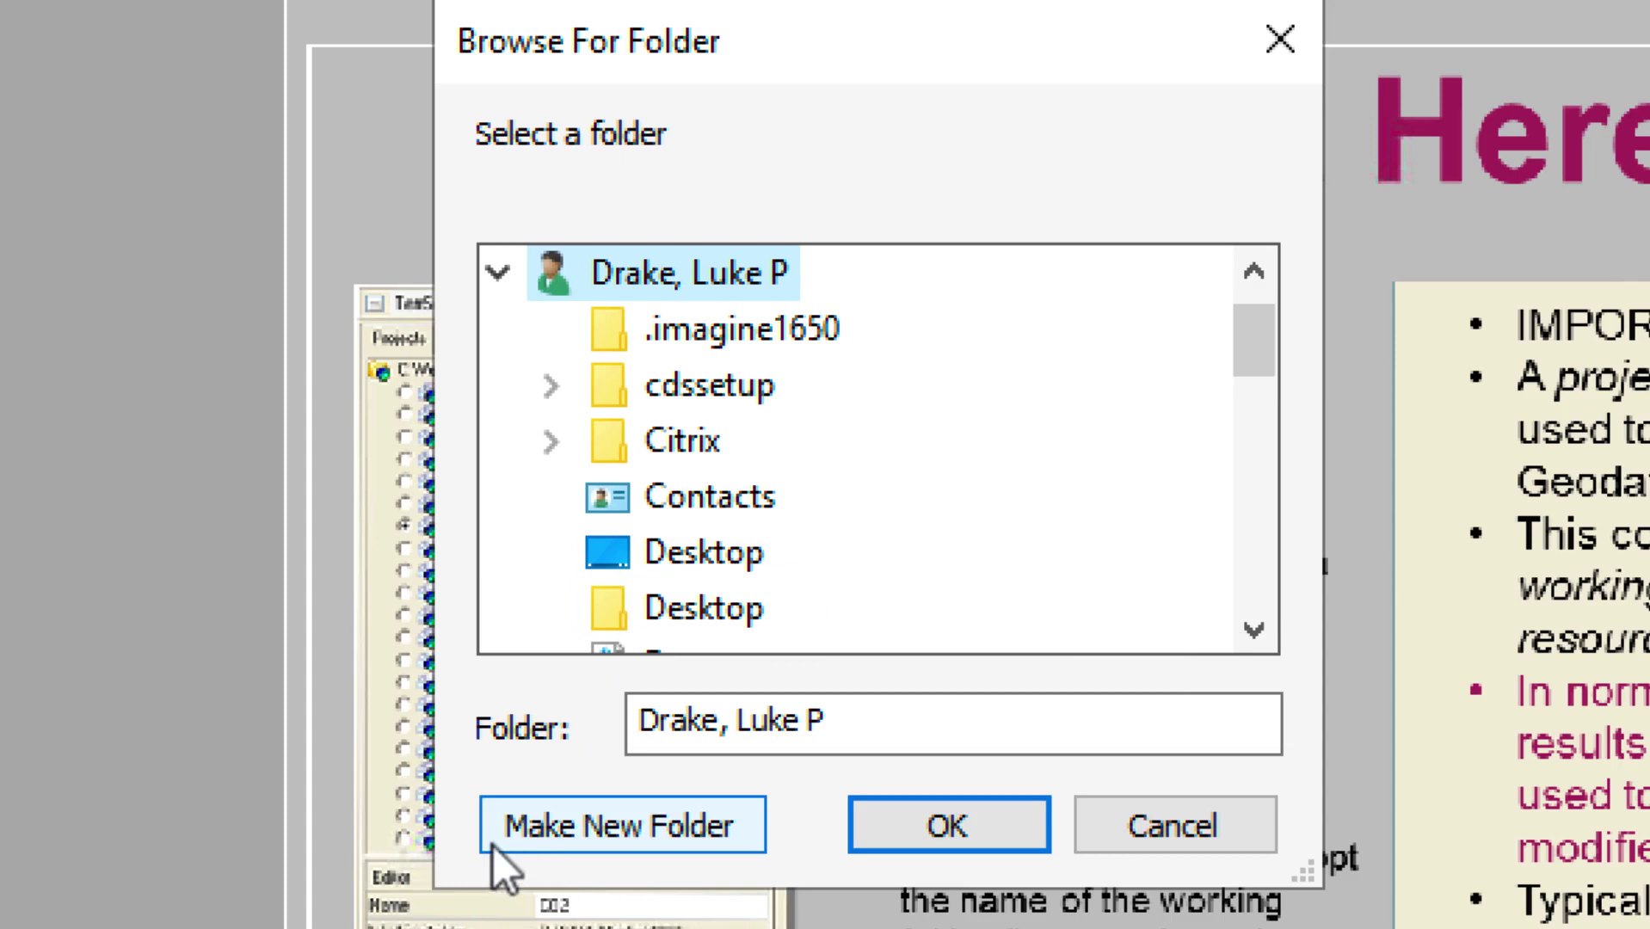
left_click_drag(1260, 335, 1244, 460)
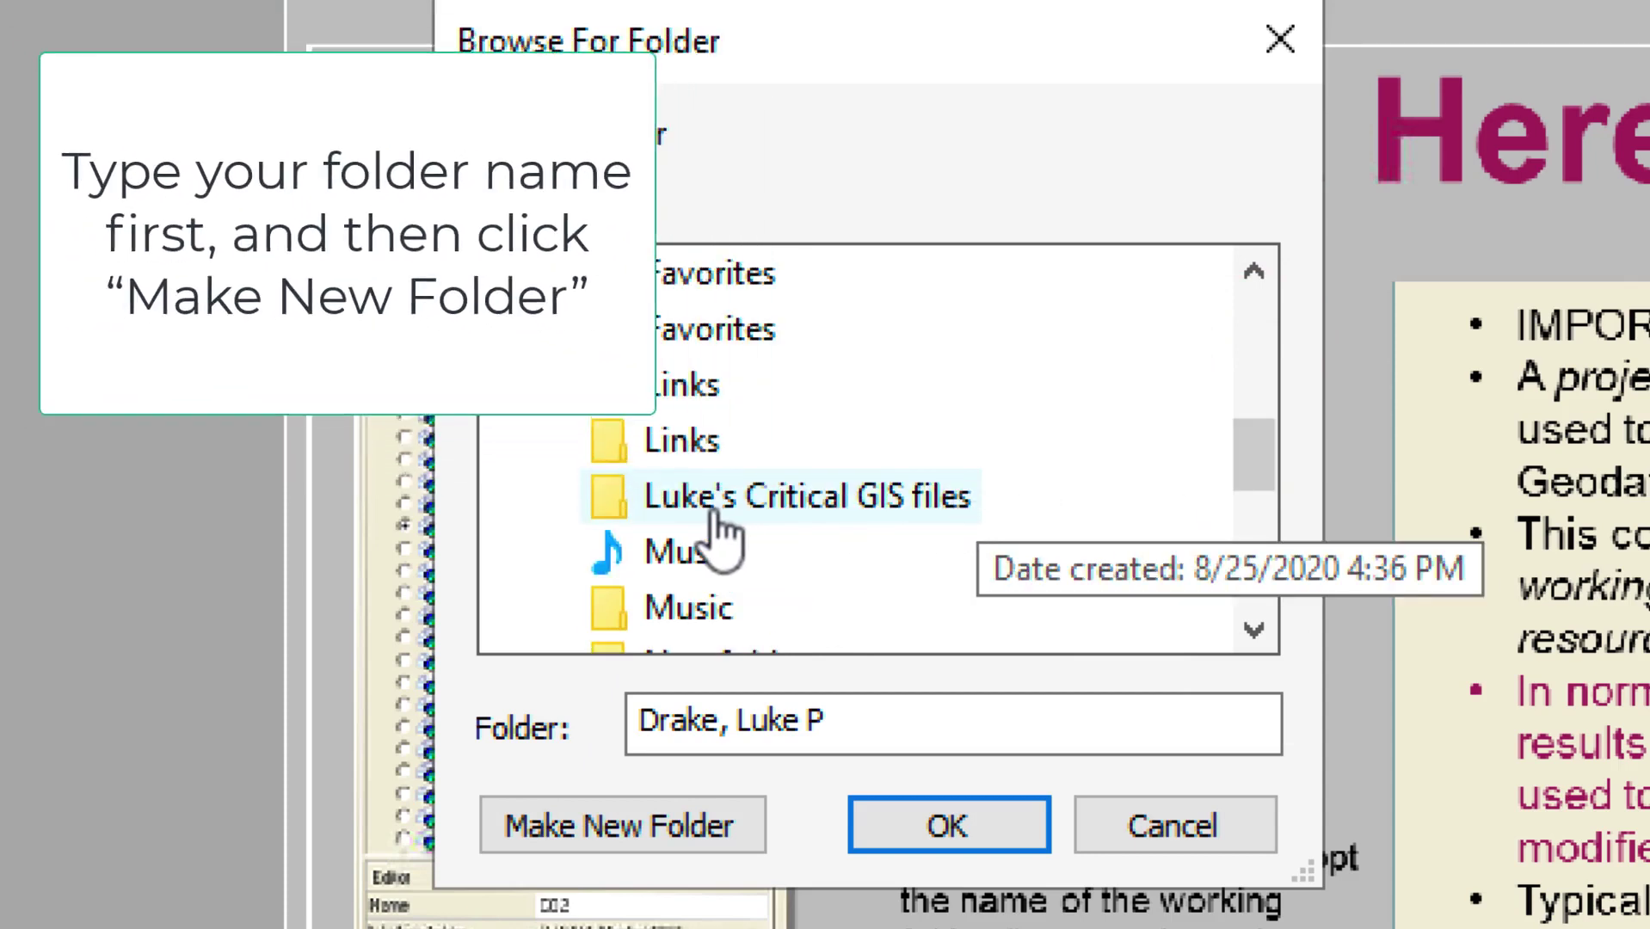
left_click(812, 496)
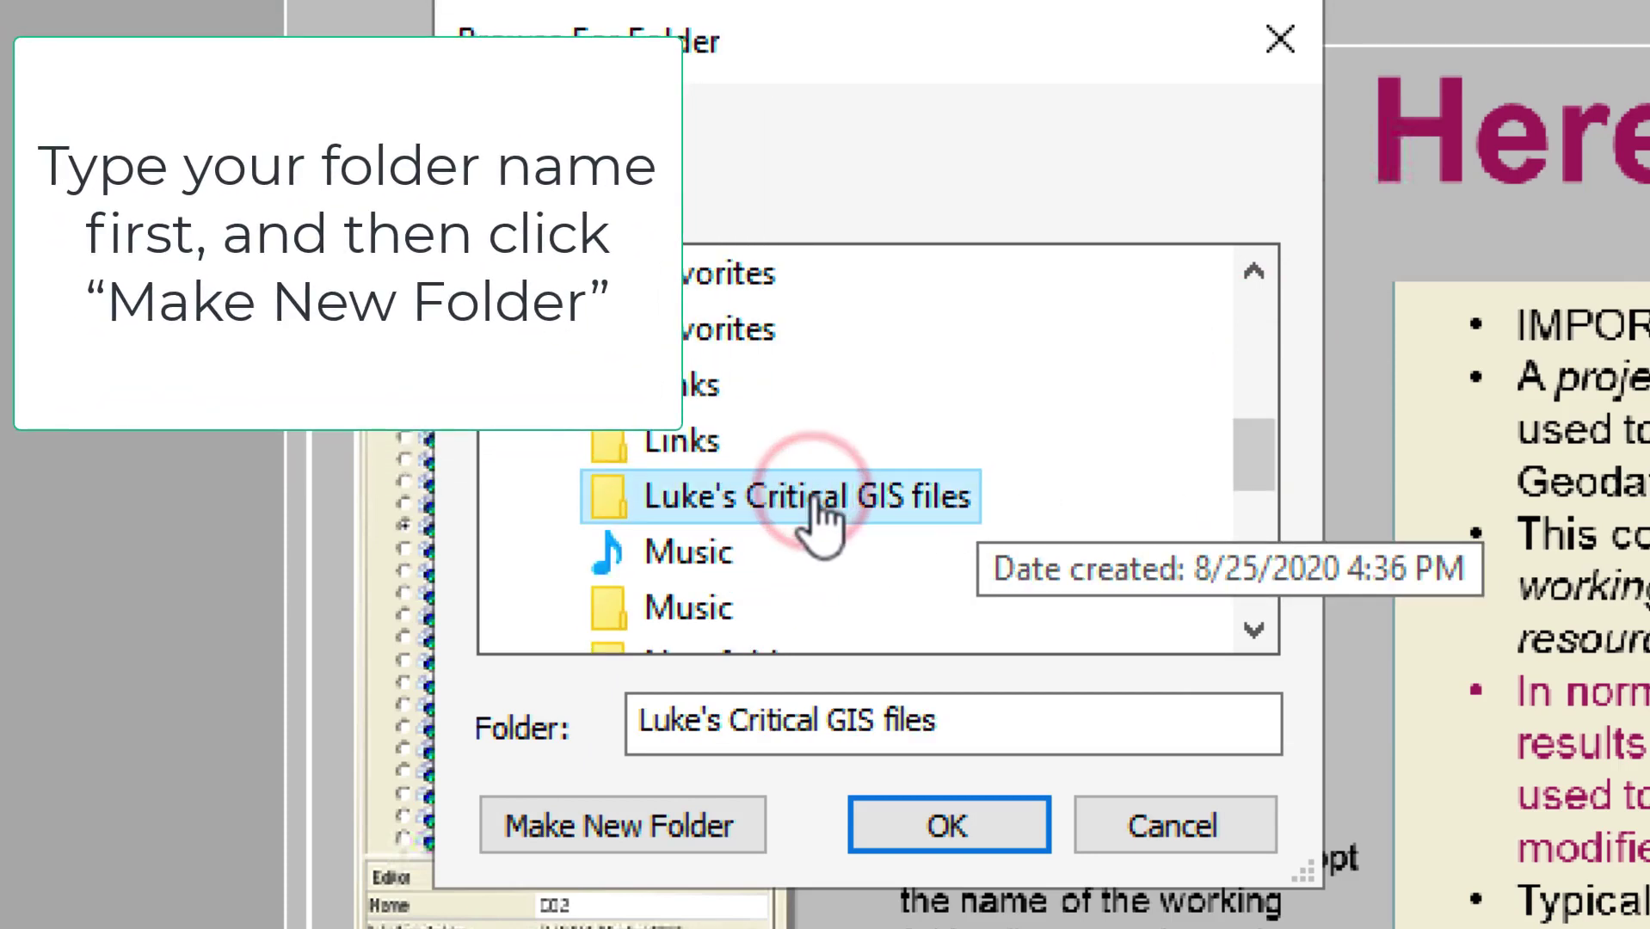
left_click(895, 828)
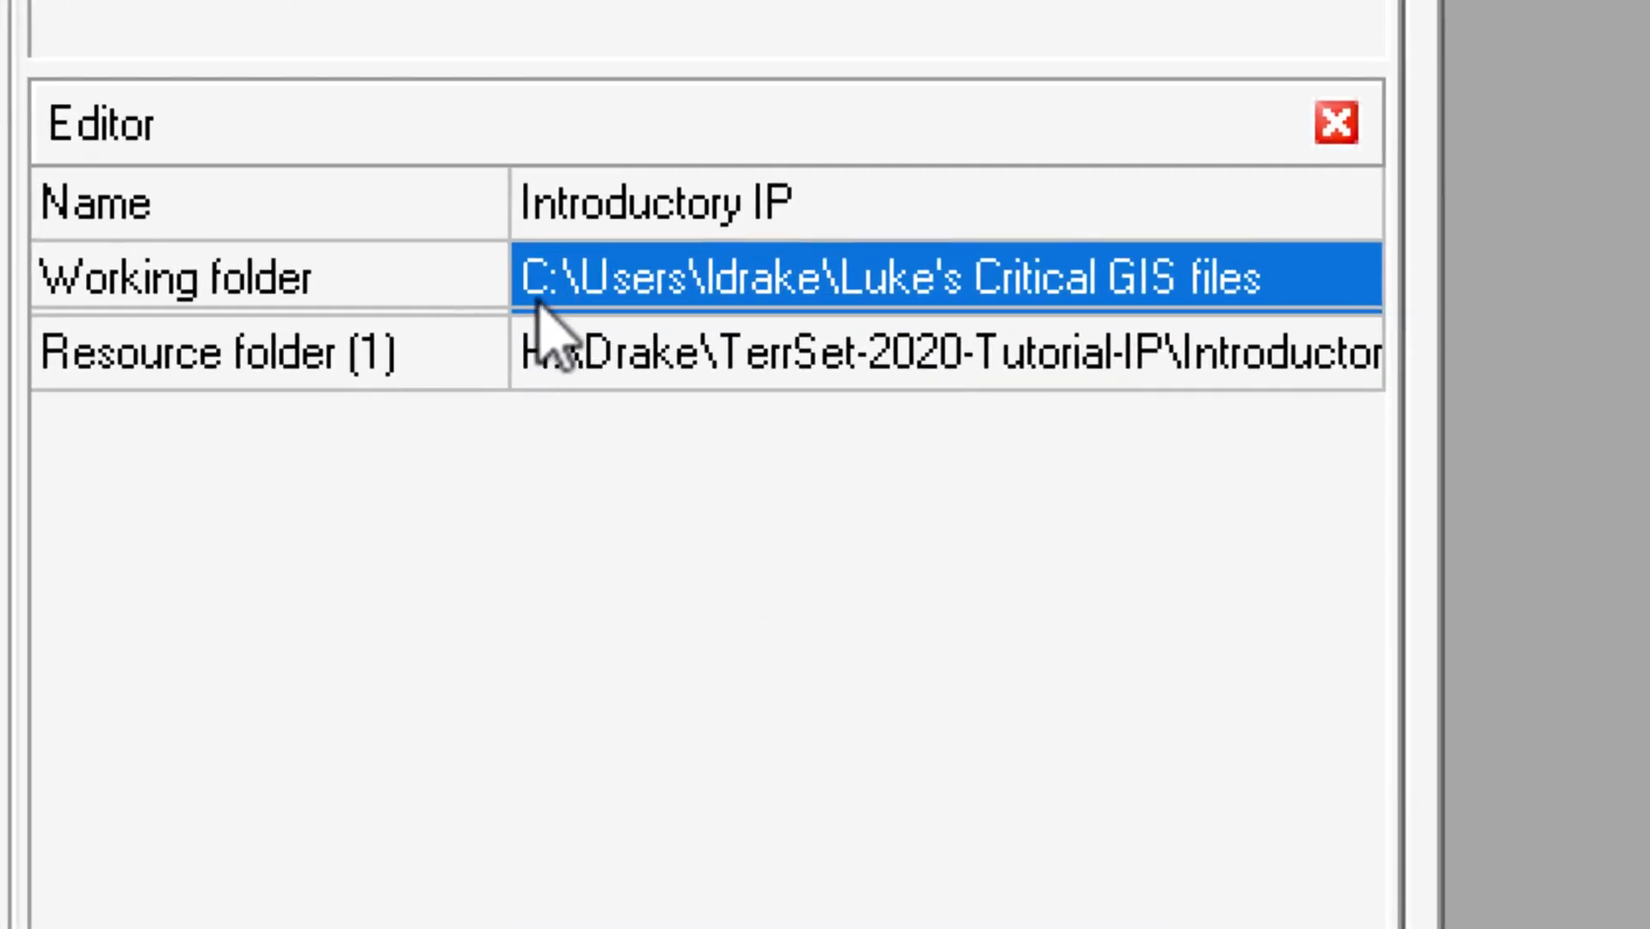
left_click(1043, 469)
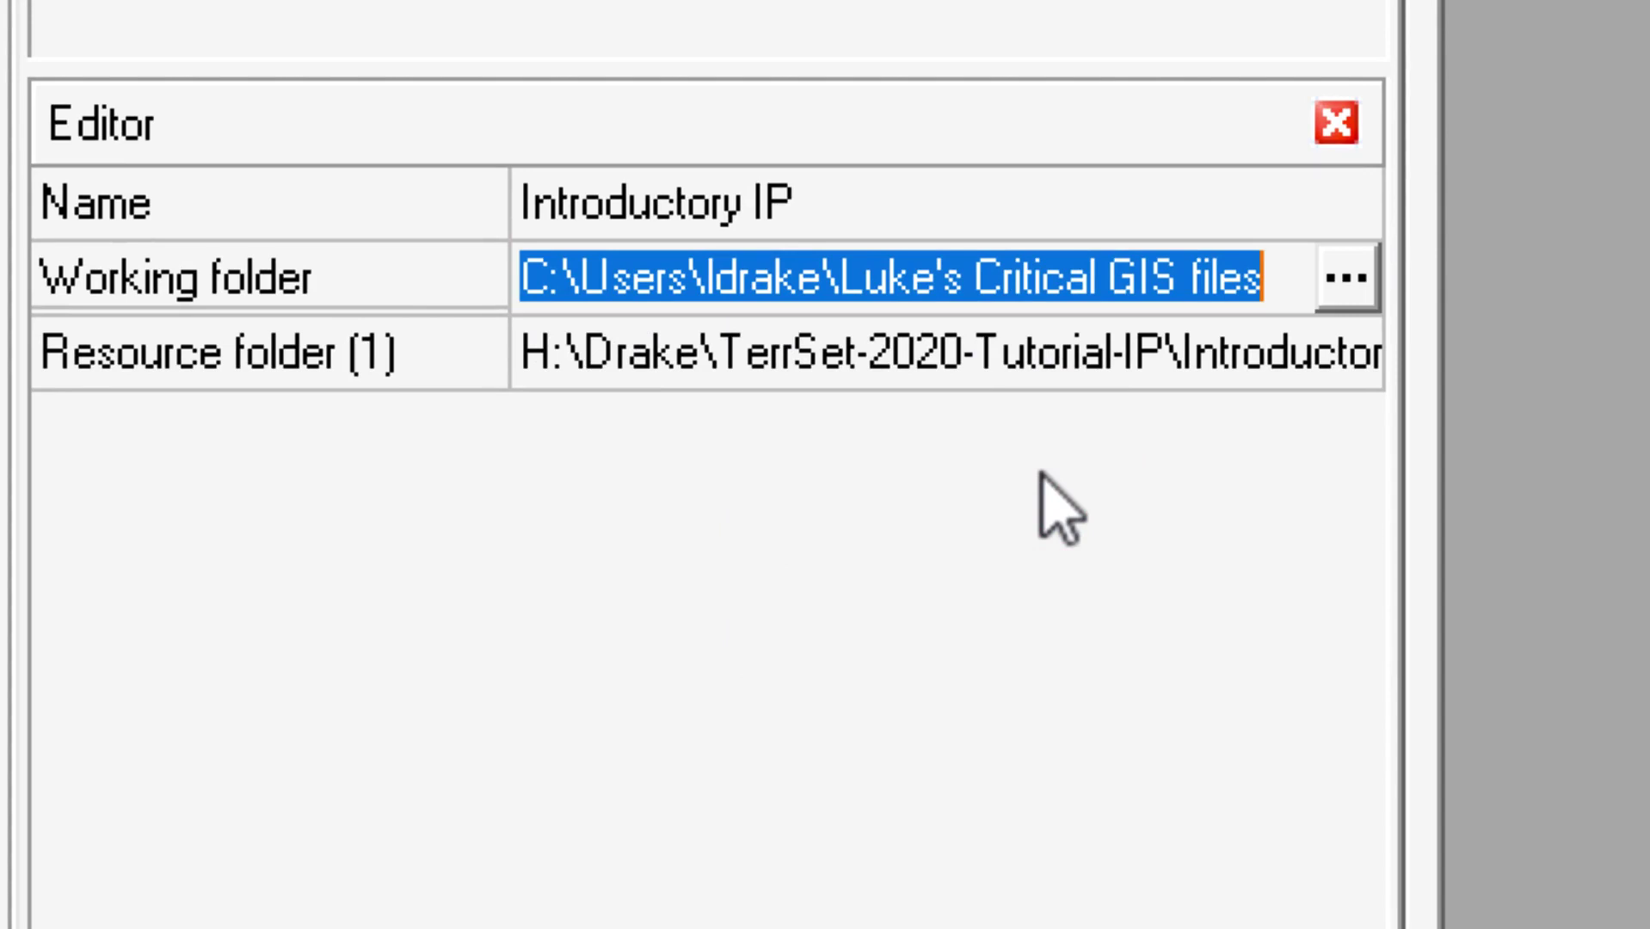
left_click(832, 540)
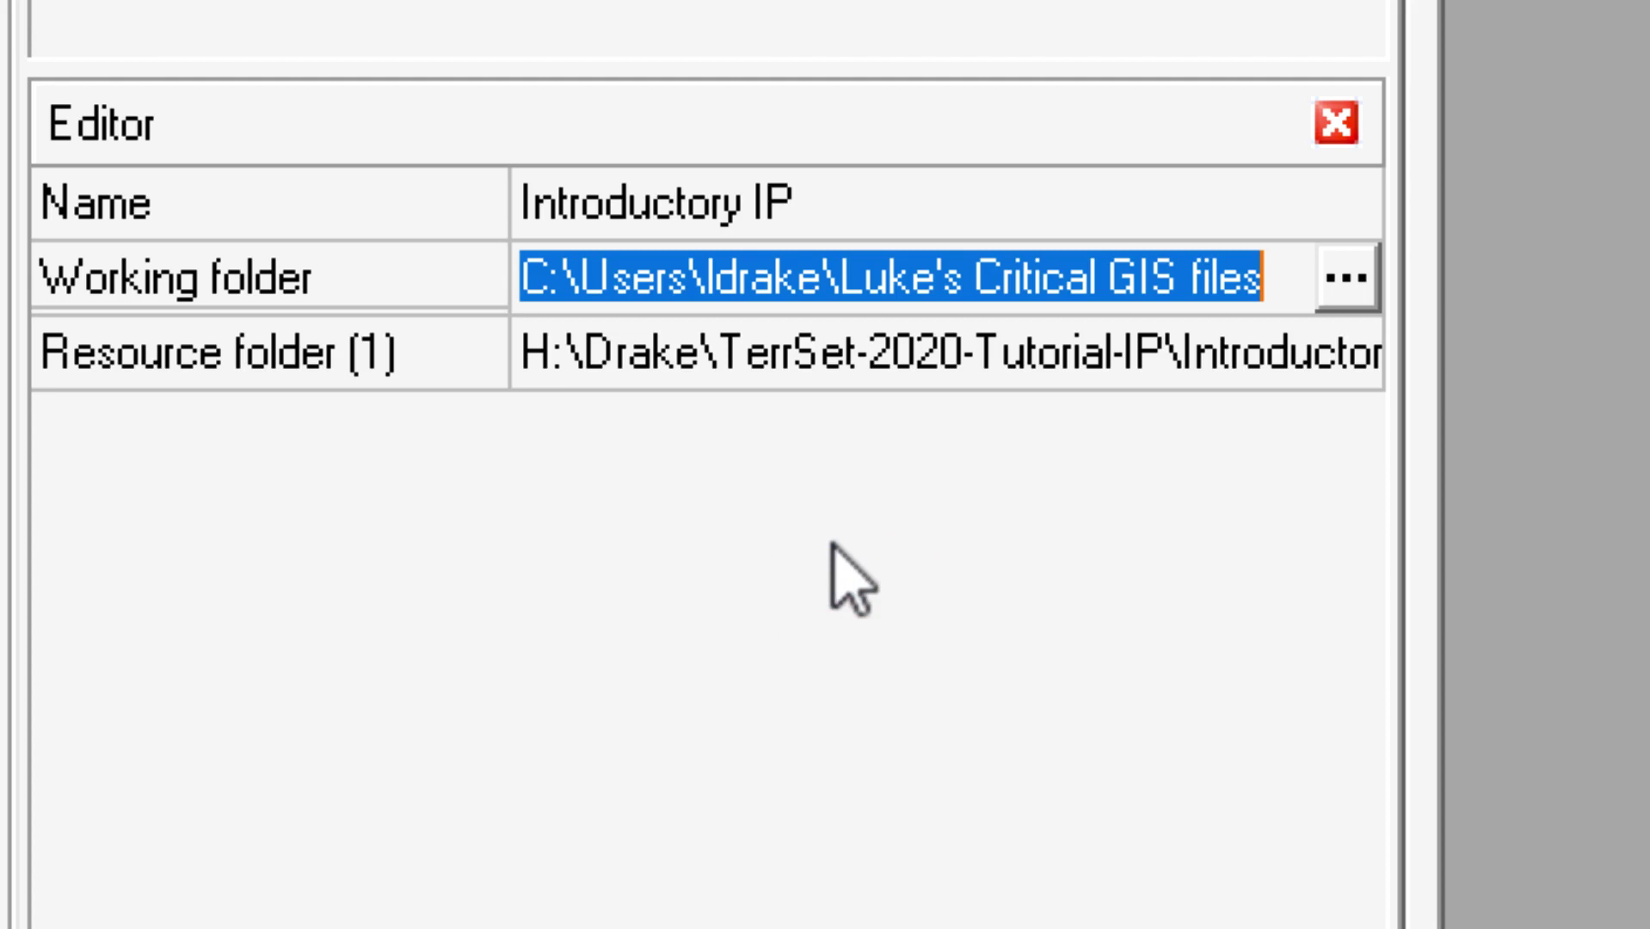
left_click(581, 516)
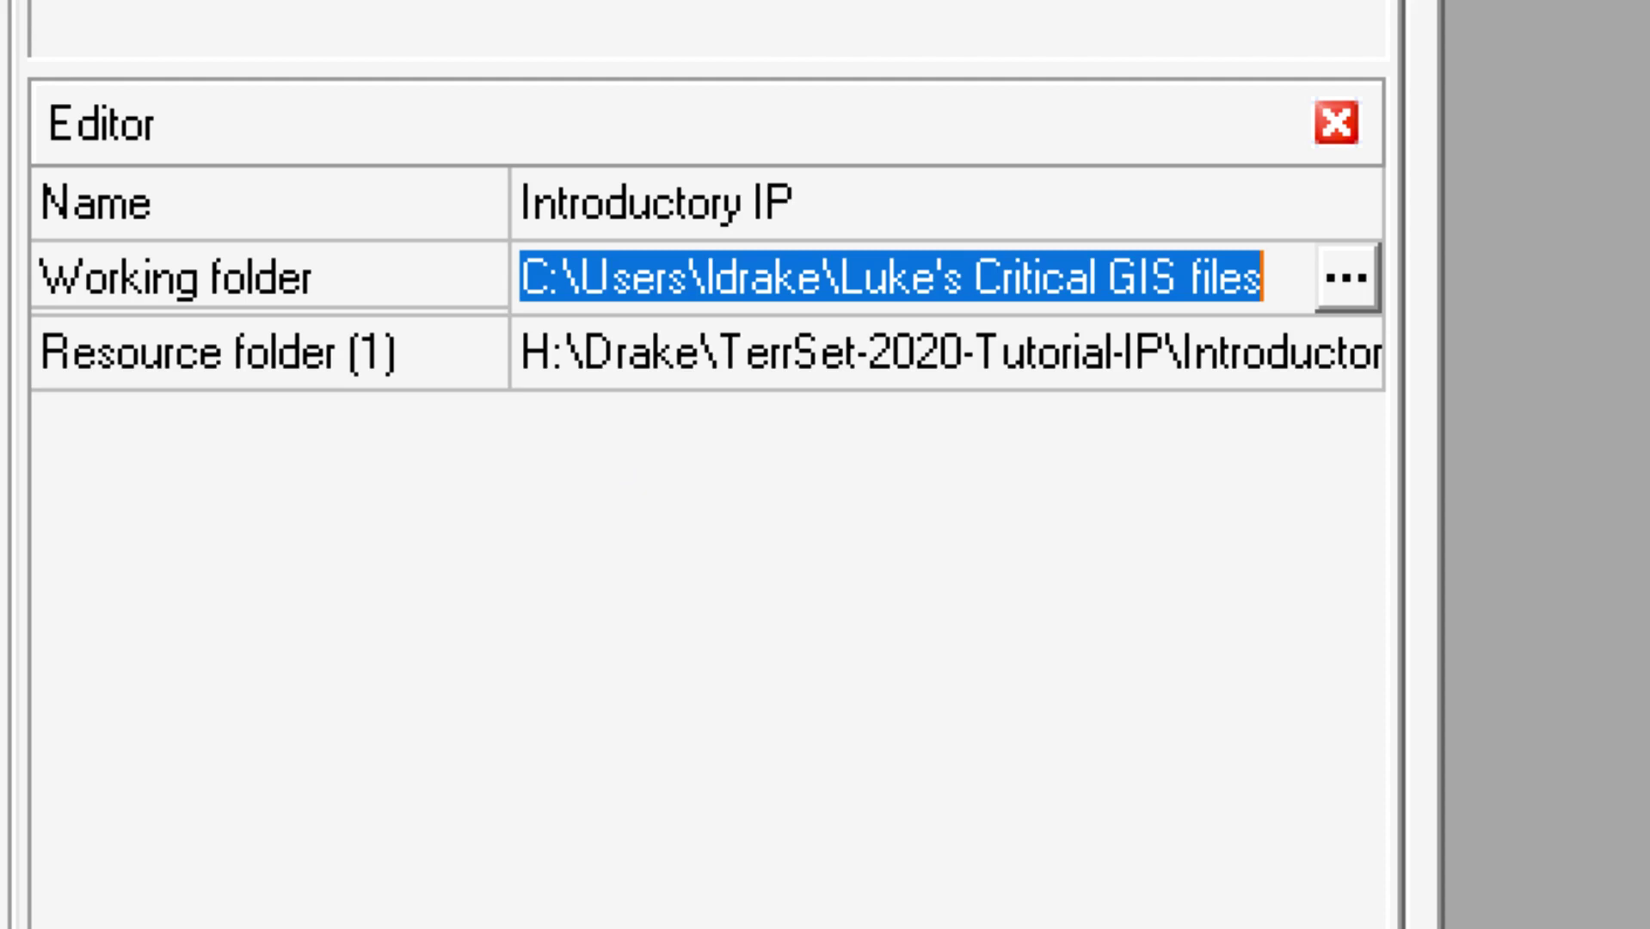
key("Return")
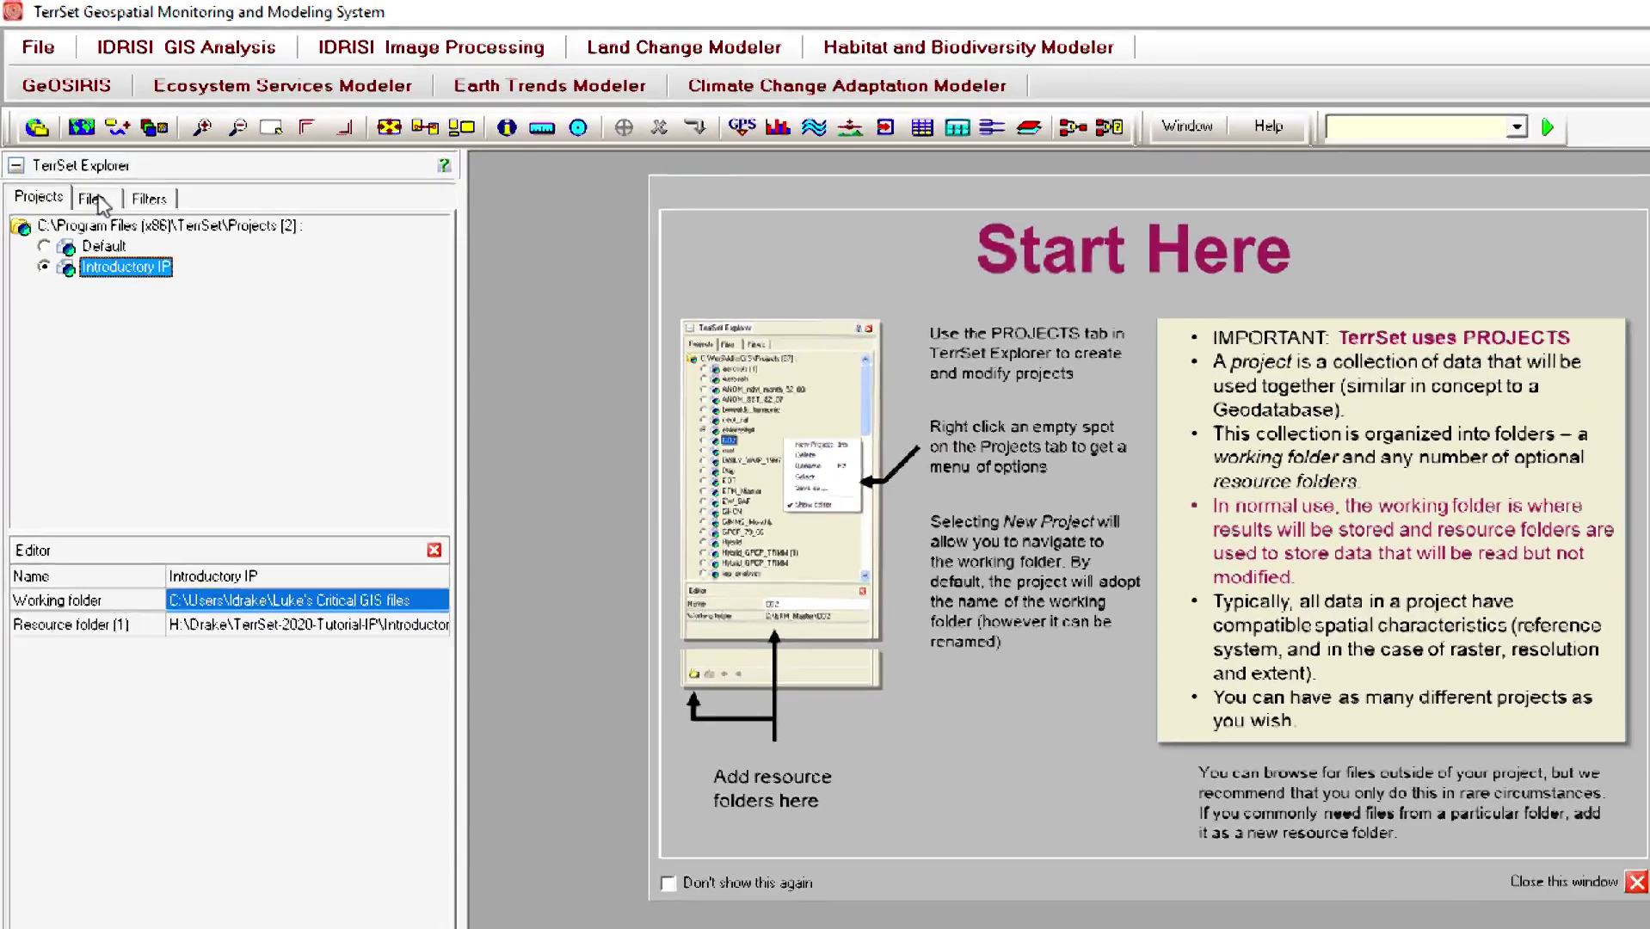
View the project's folders and expand the Introductory IP resource folder to list its files.
left_click(112, 187)
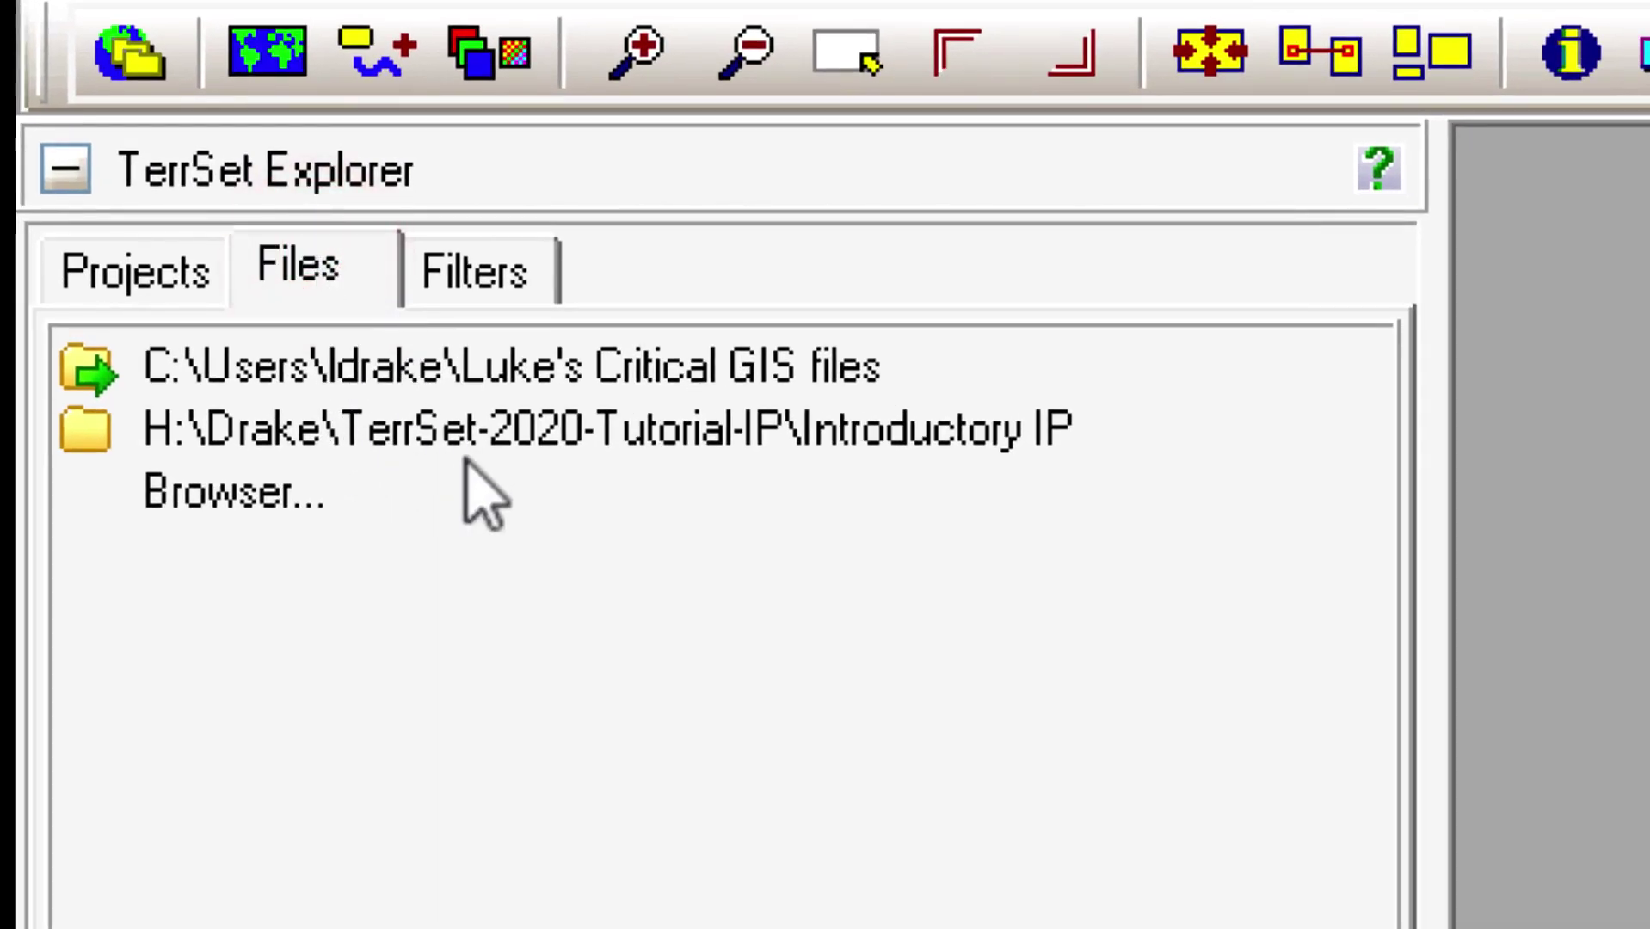
left_click(157, 262)
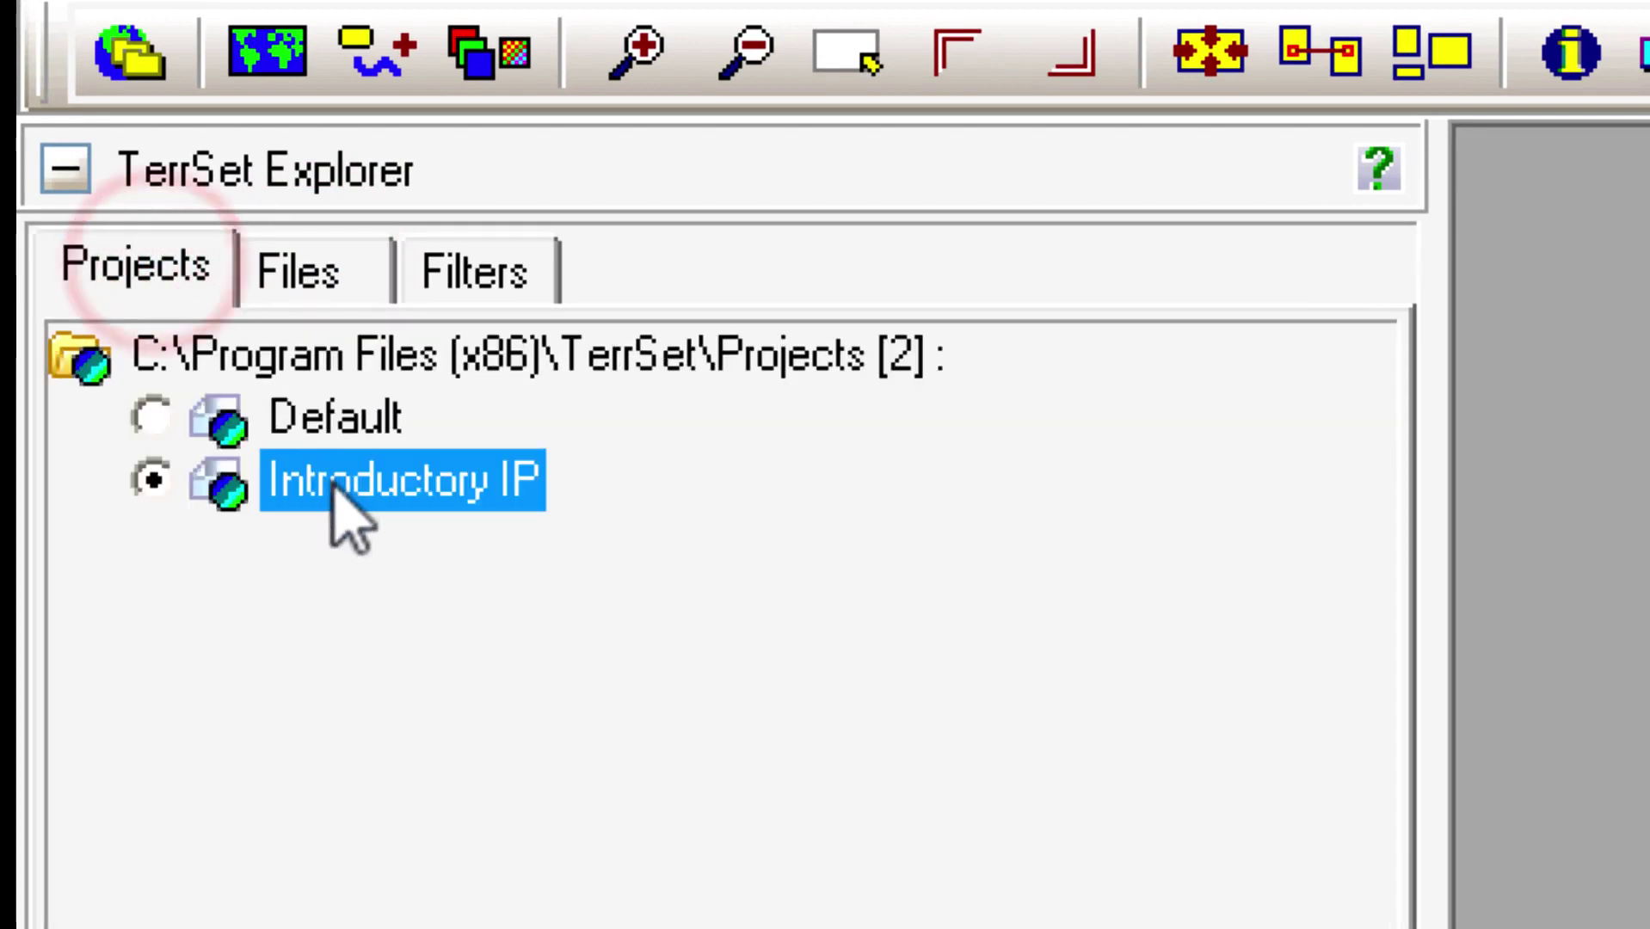
left_click(322, 252)
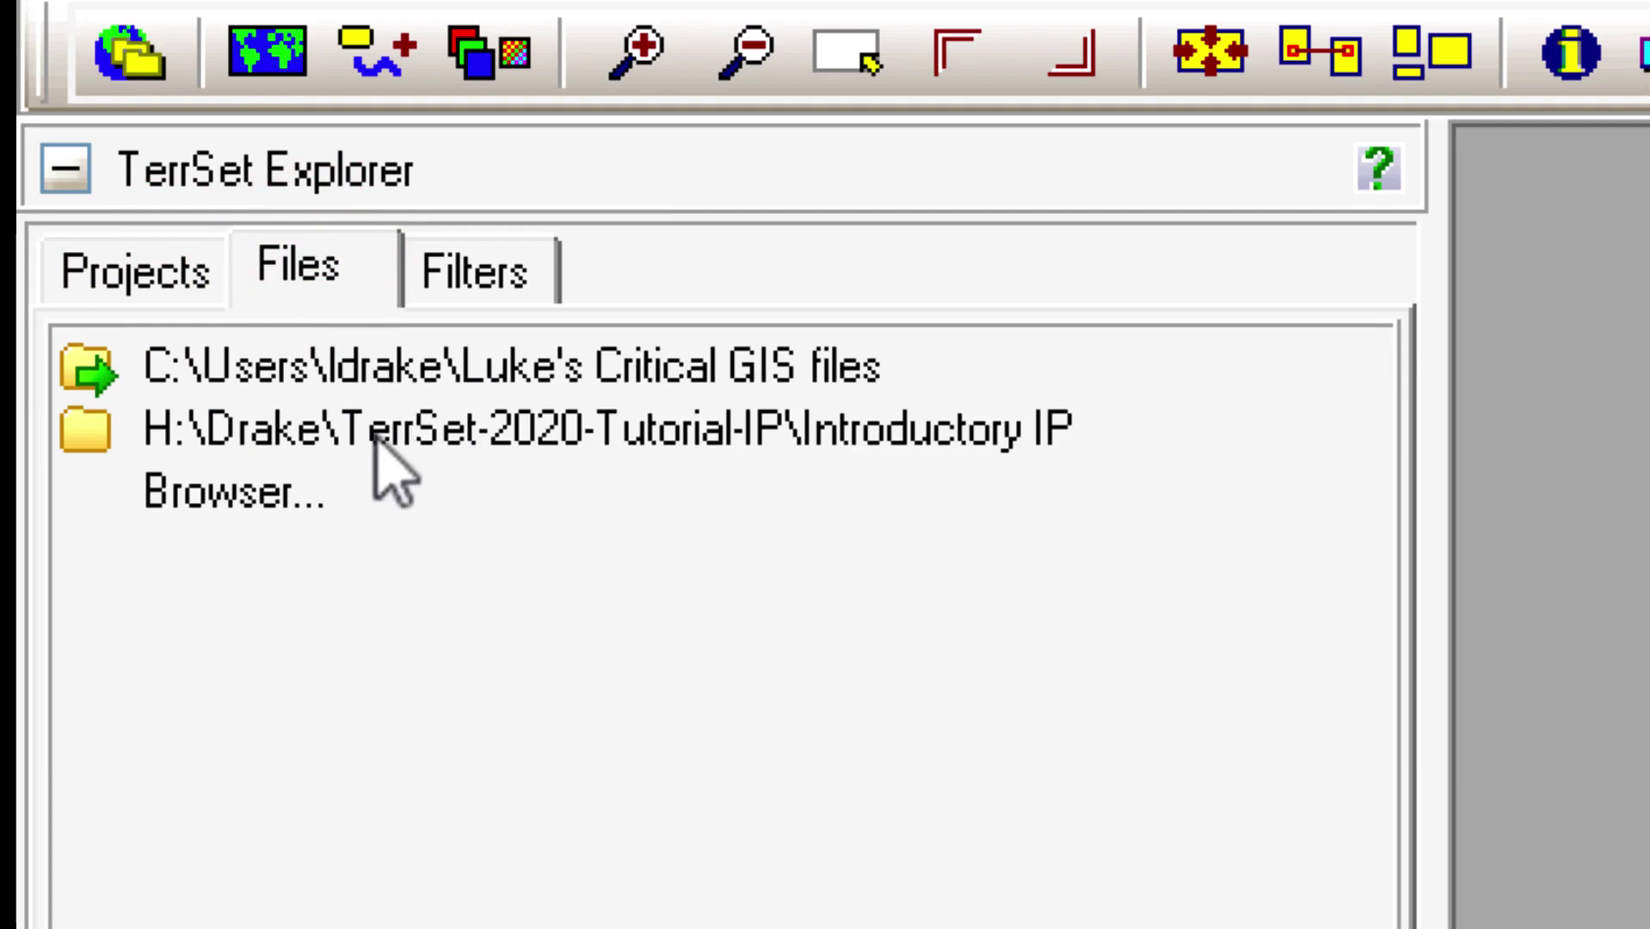
double_click(972, 423)
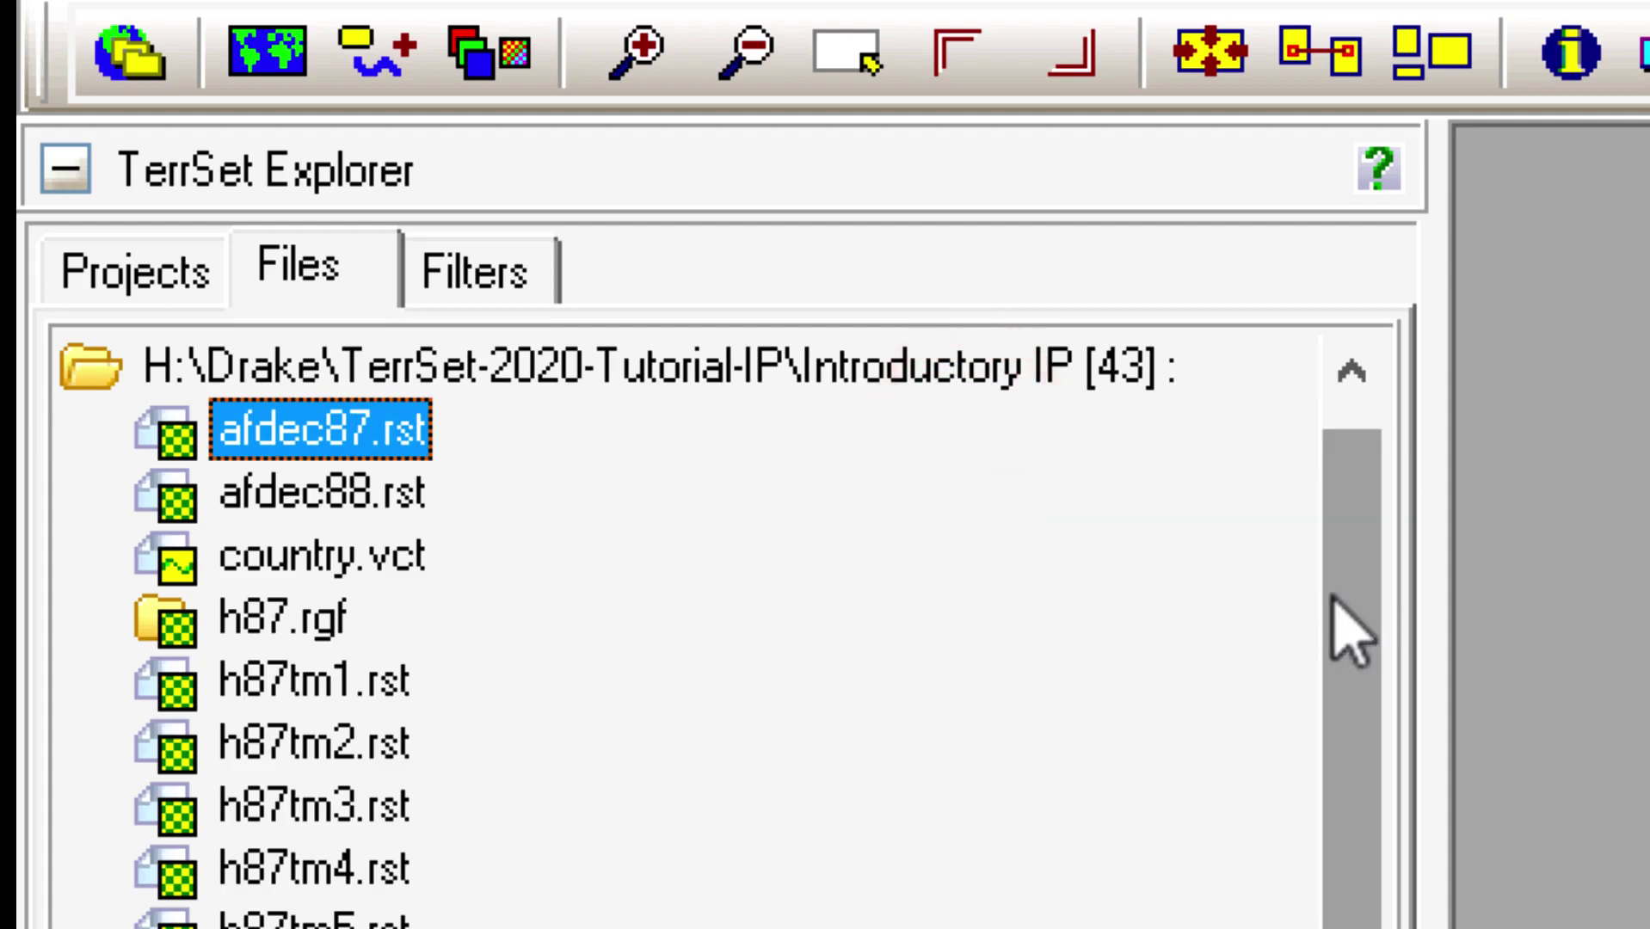
left_click_drag(1335, 602, 1357, 572)
Expand the Critical GIS files working folder and look through the files in both project folders.
left_click(792, 357)
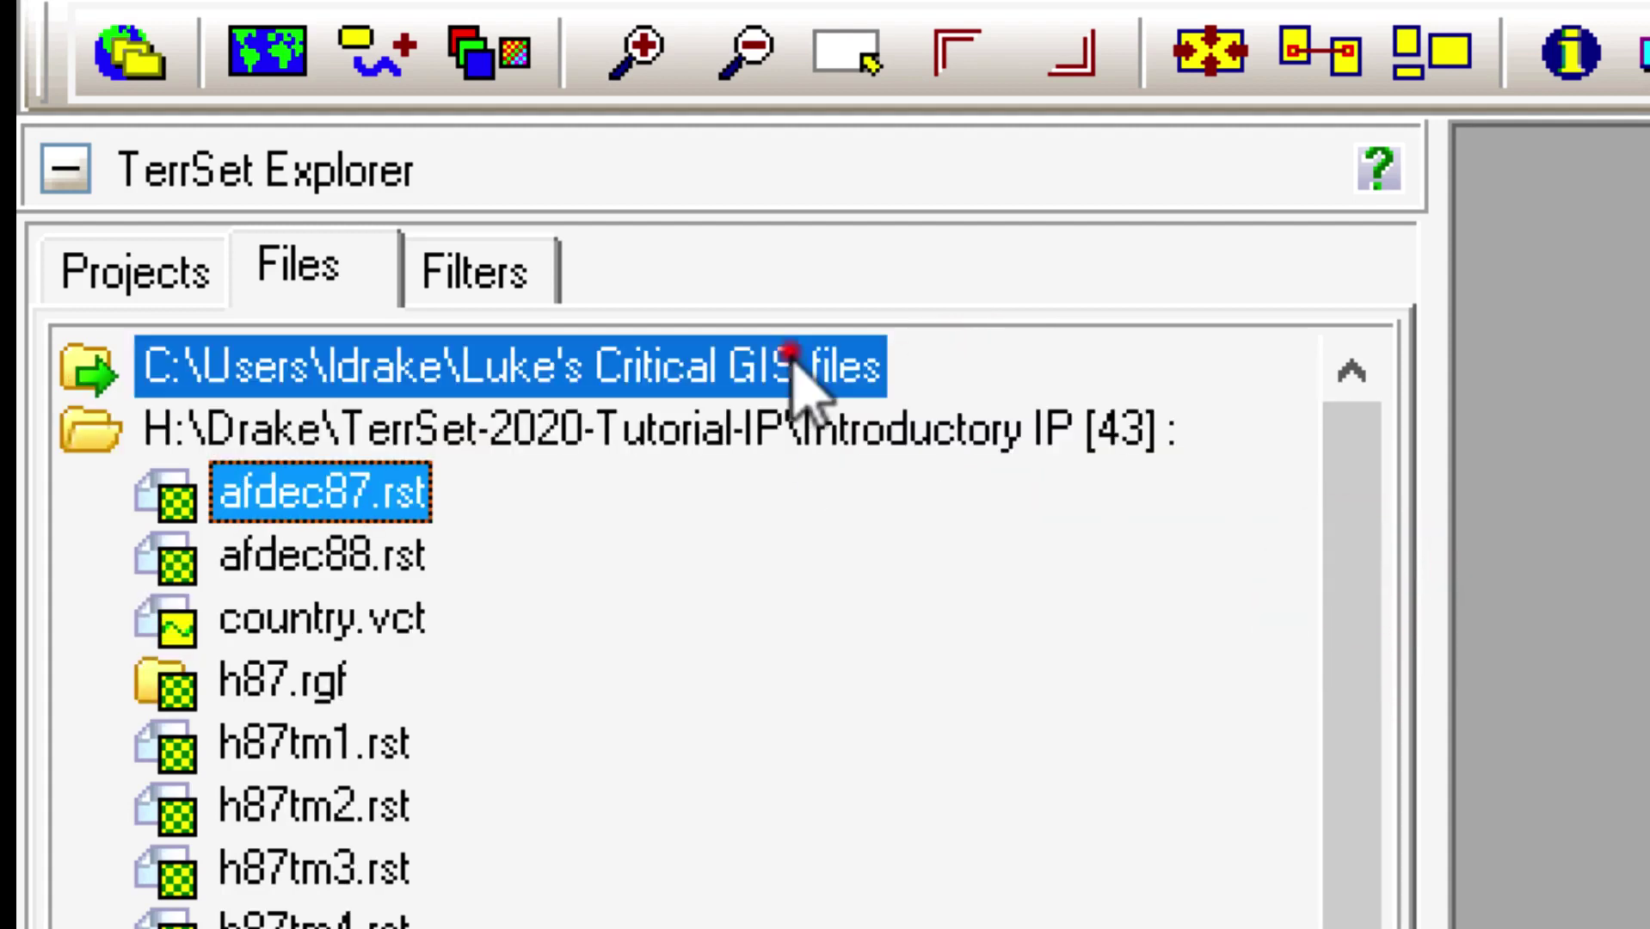
double_click(791, 361)
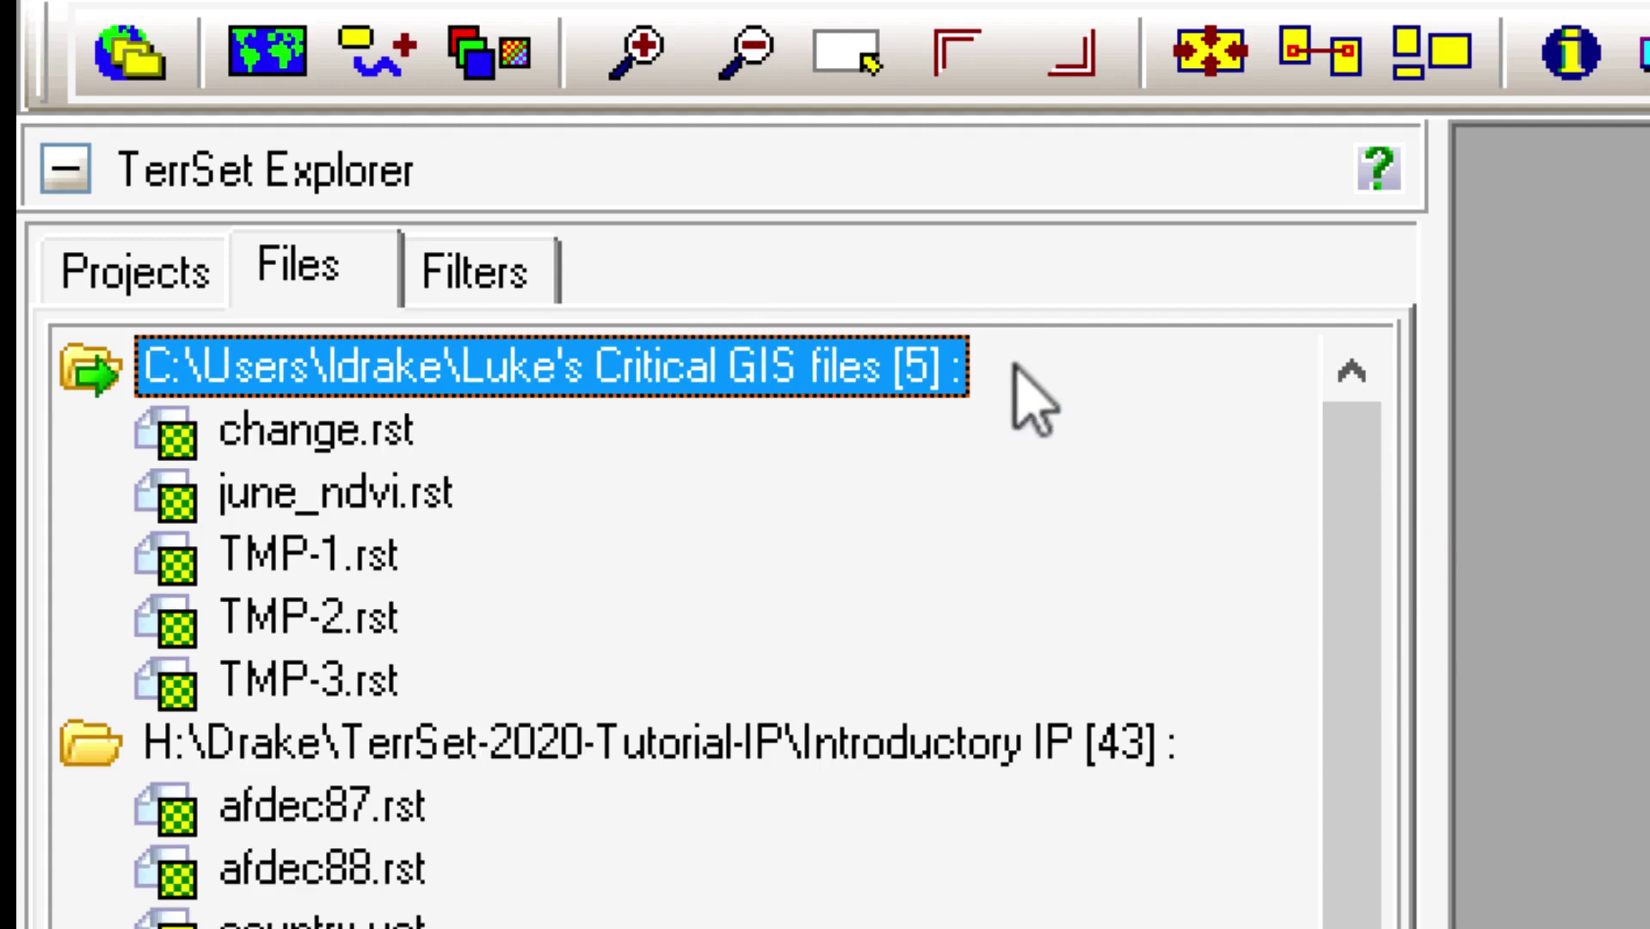
left_click_drag(1338, 475, 1355, 634)
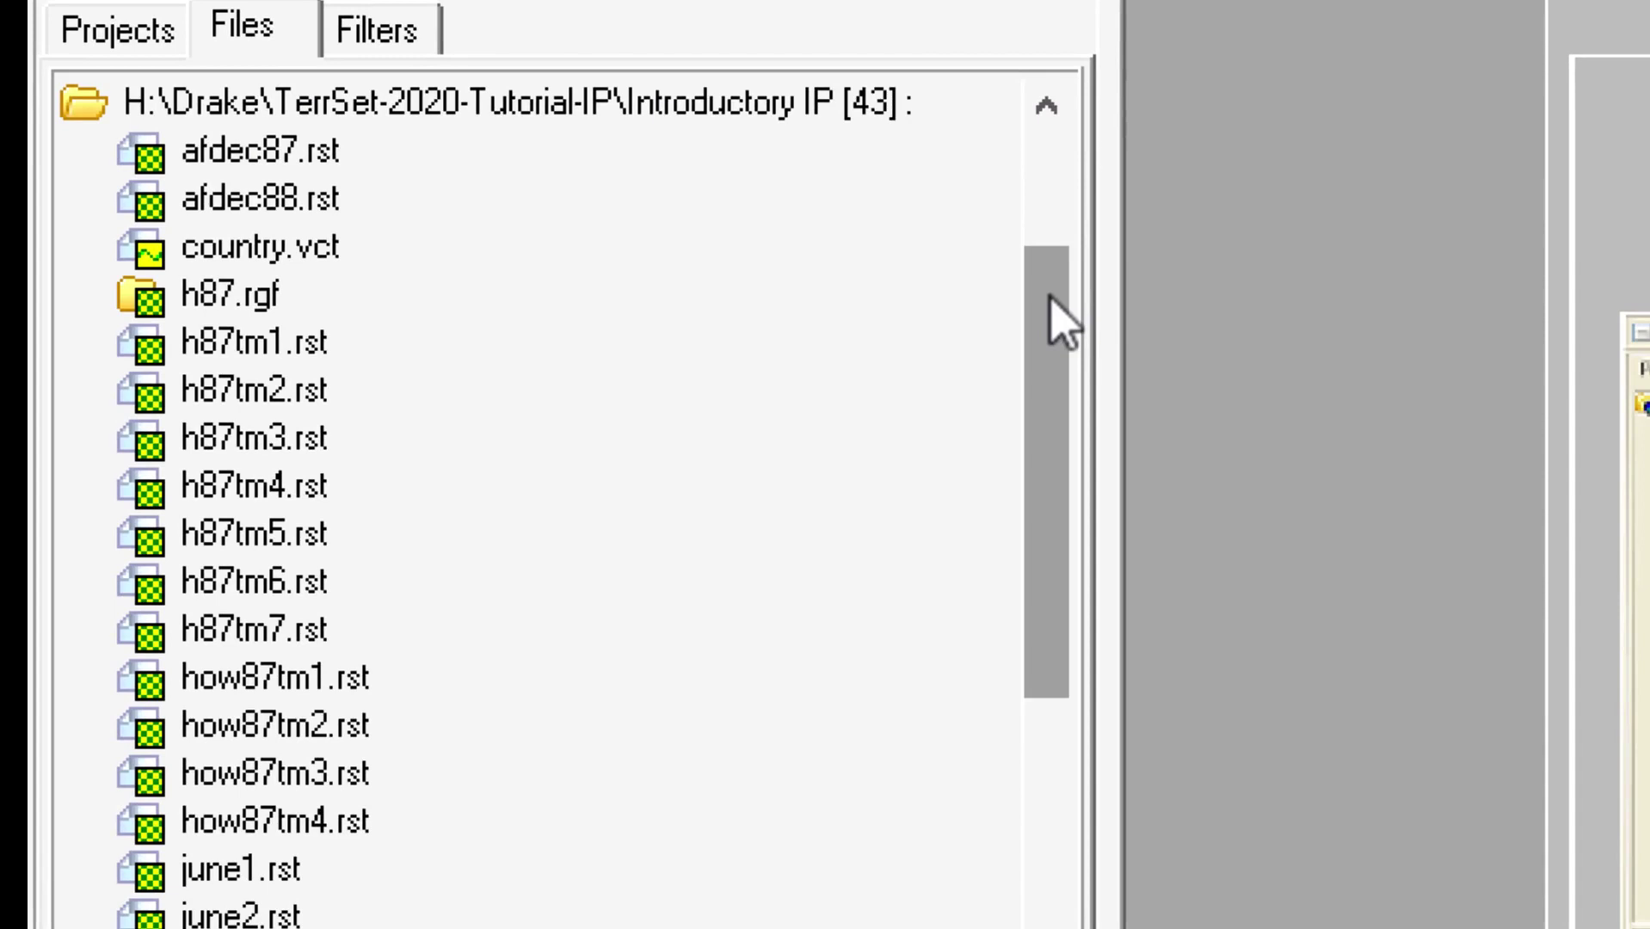
left_click_drag(1048, 294, 1061, 142)
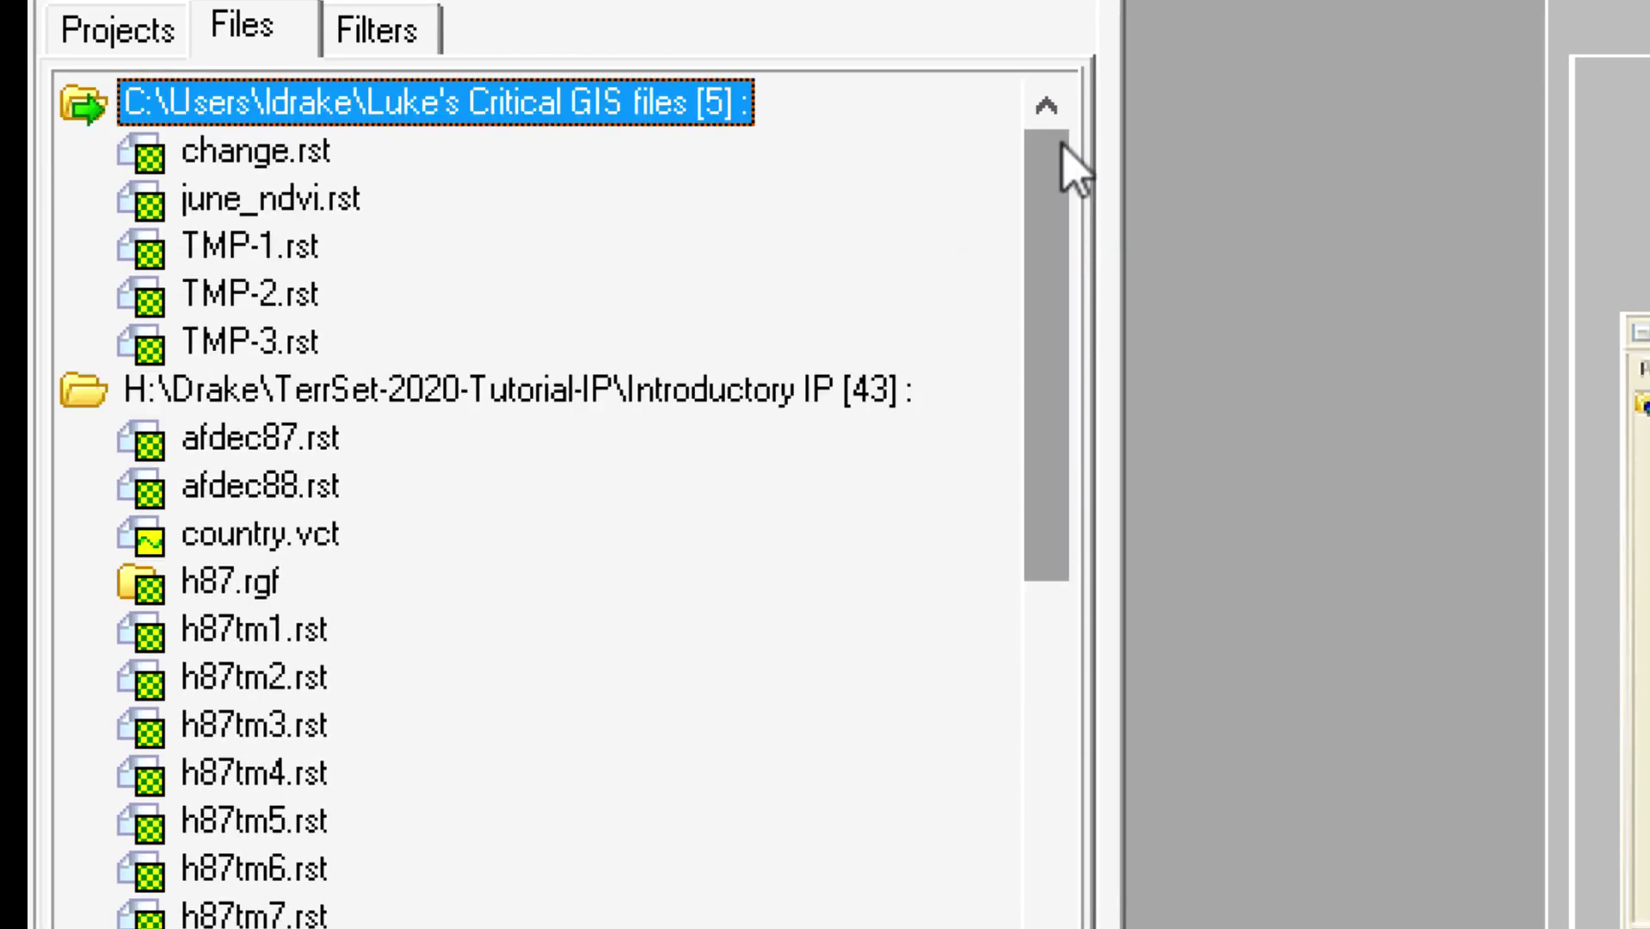